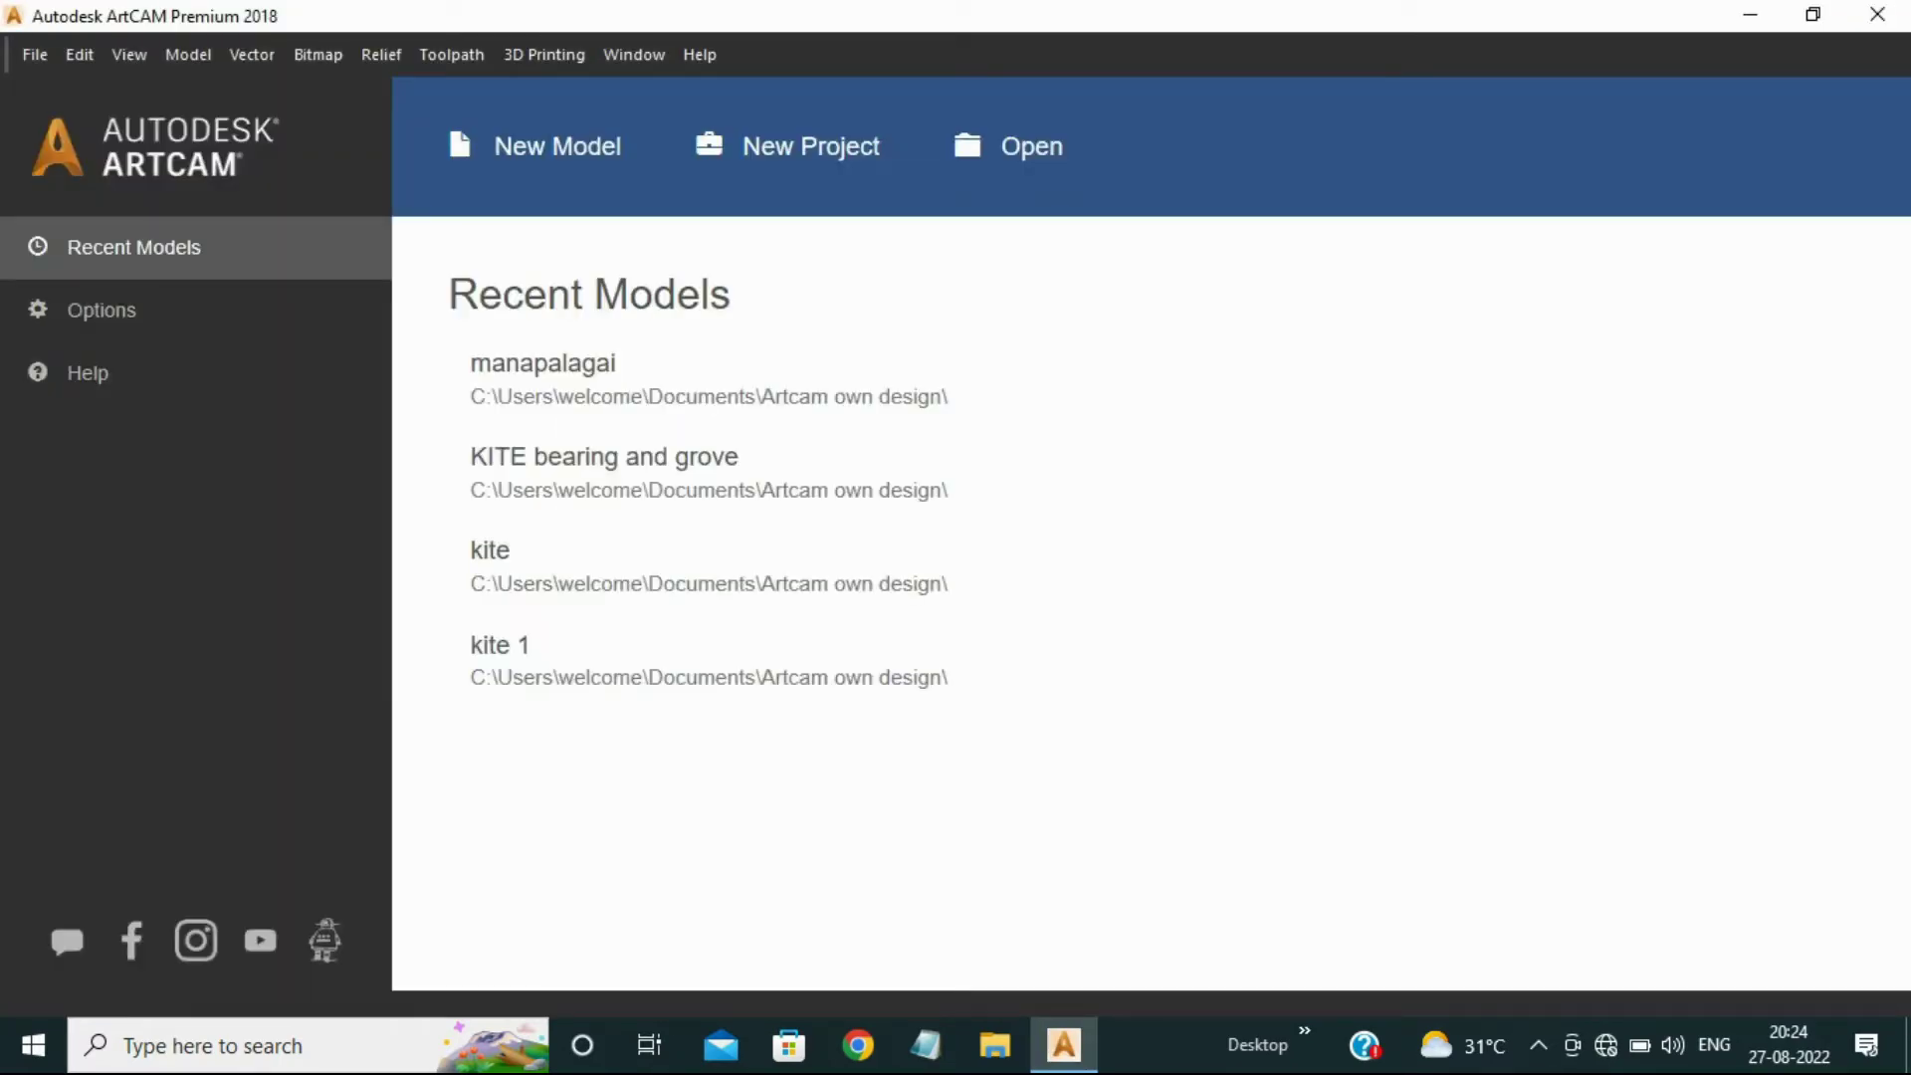
Step: Create a new model with a 240 × 260 mm artwork area
click(535, 147)
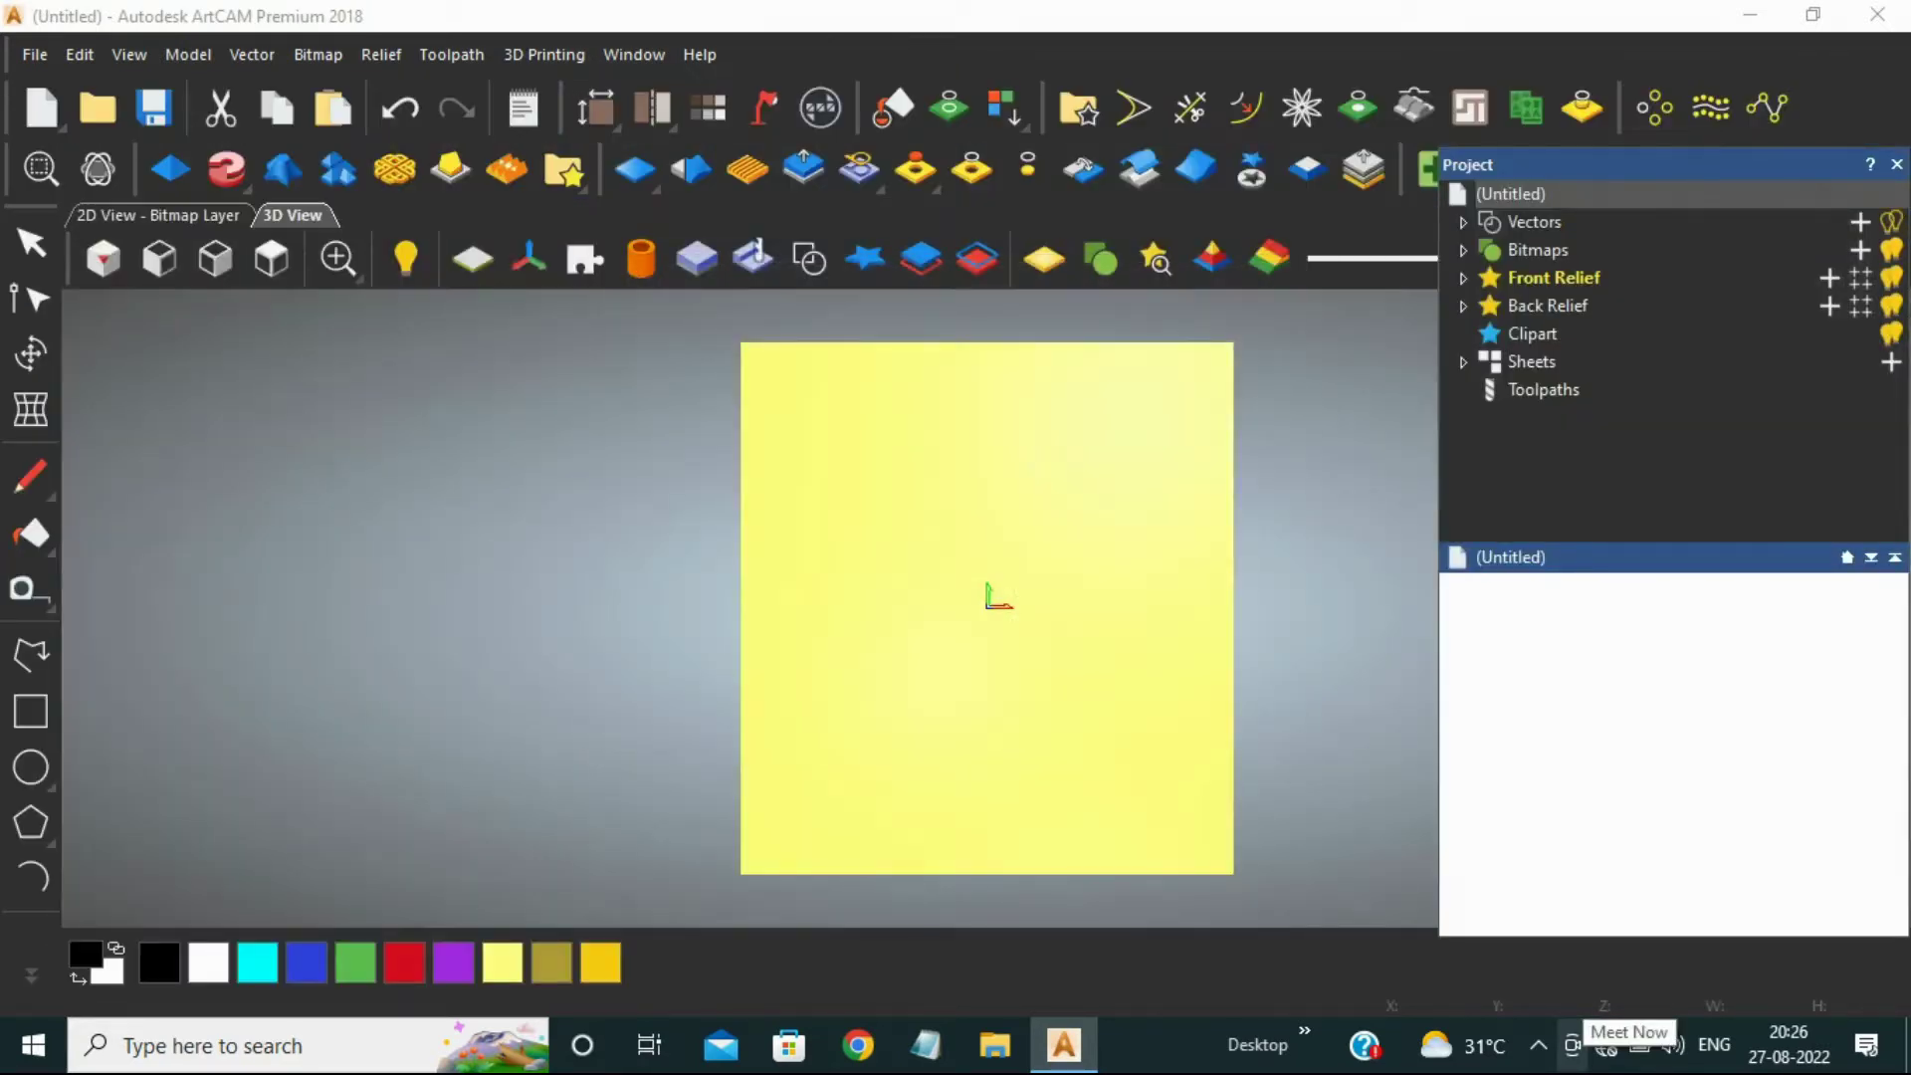
scroll(1274, 594, up, 2)
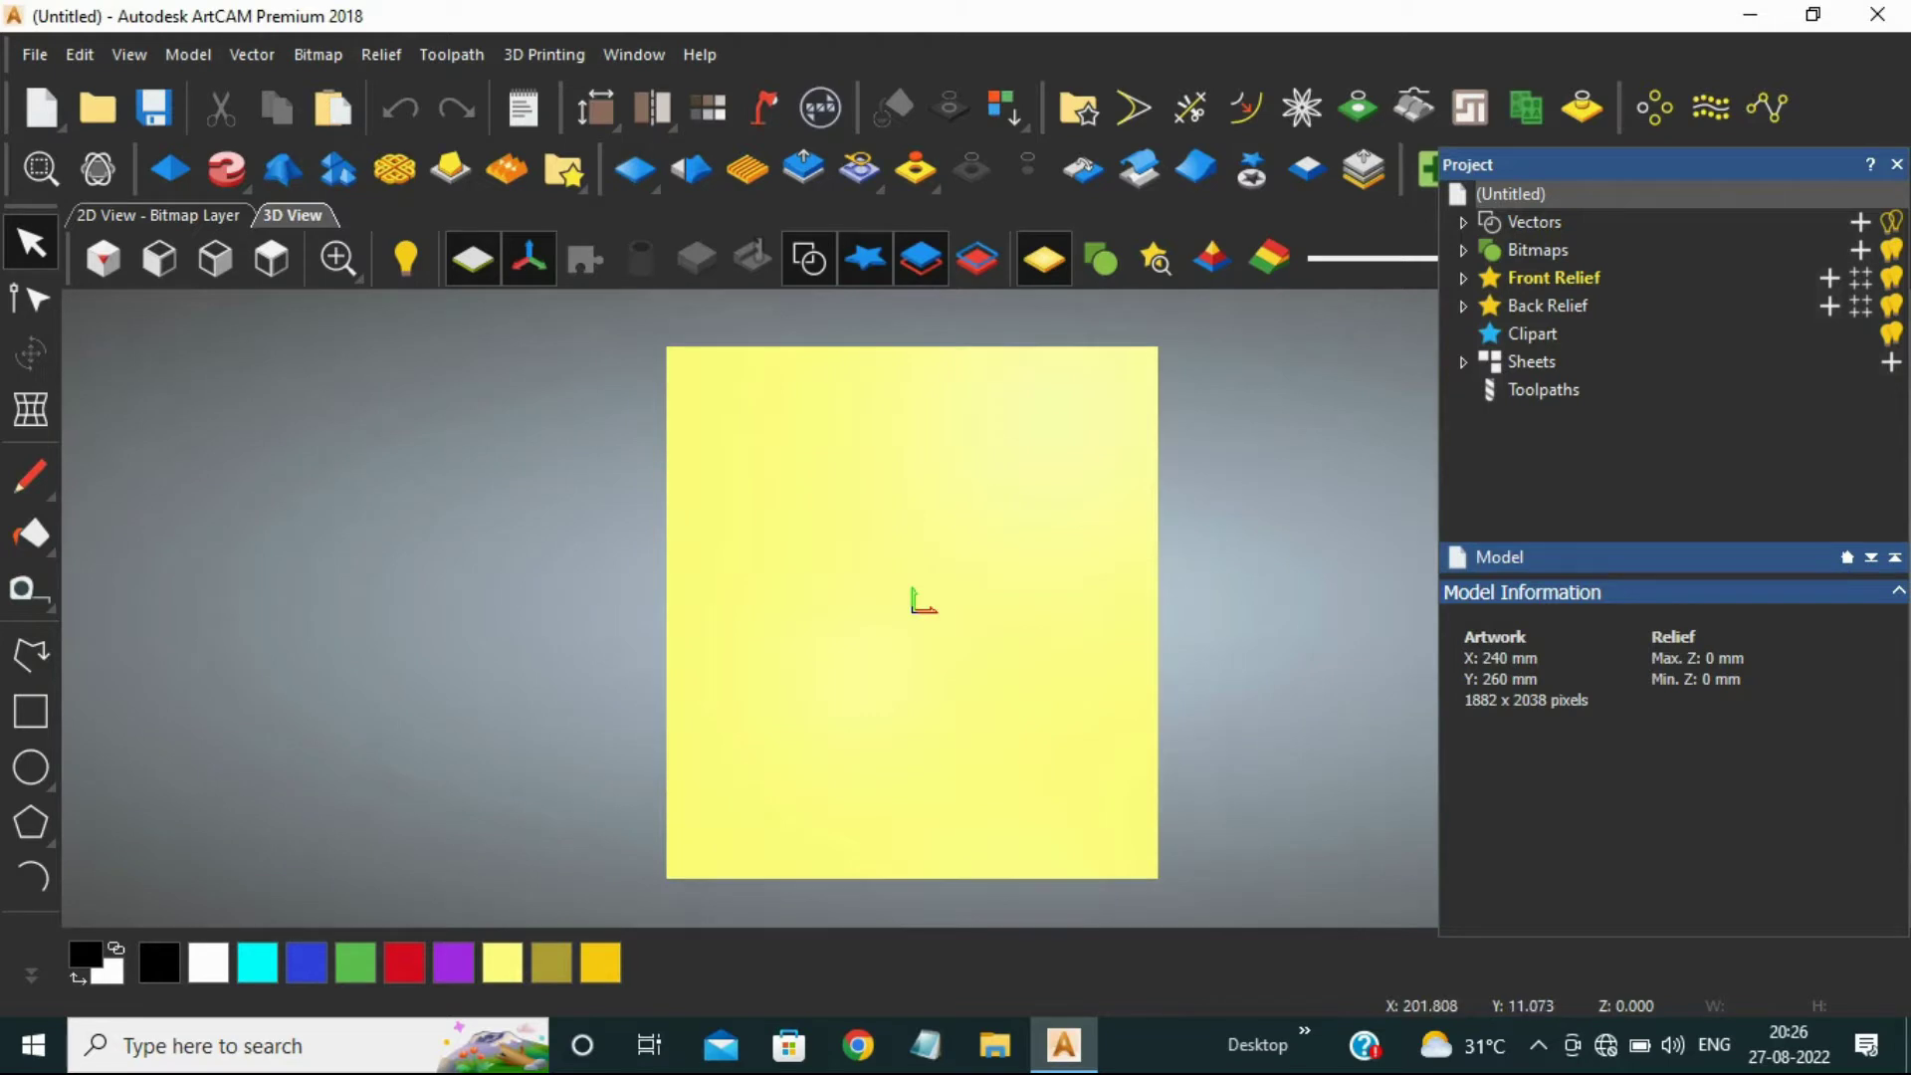
Step: Insert the crowned deity face with garland, disc and conch from the "devotional designs" relief clipart library
click(563, 169)
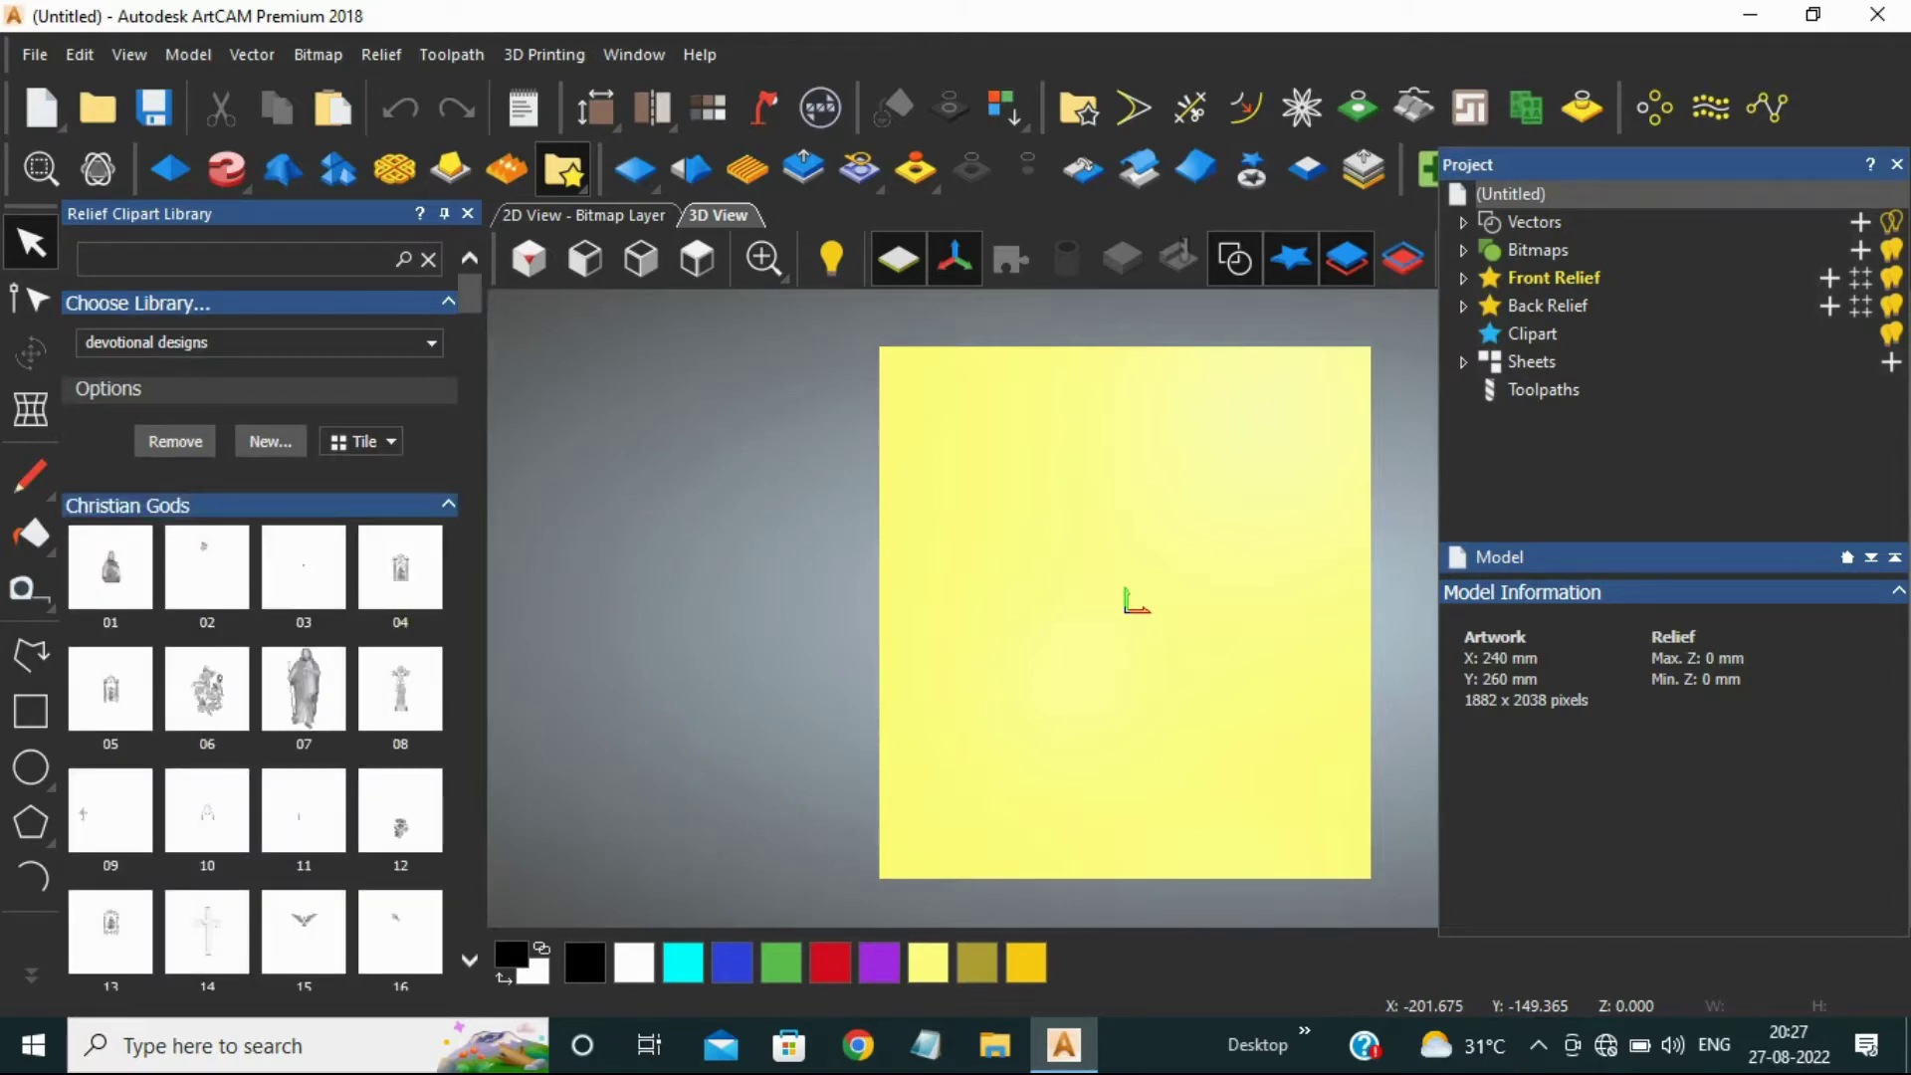
scroll(258, 607, down, 10)
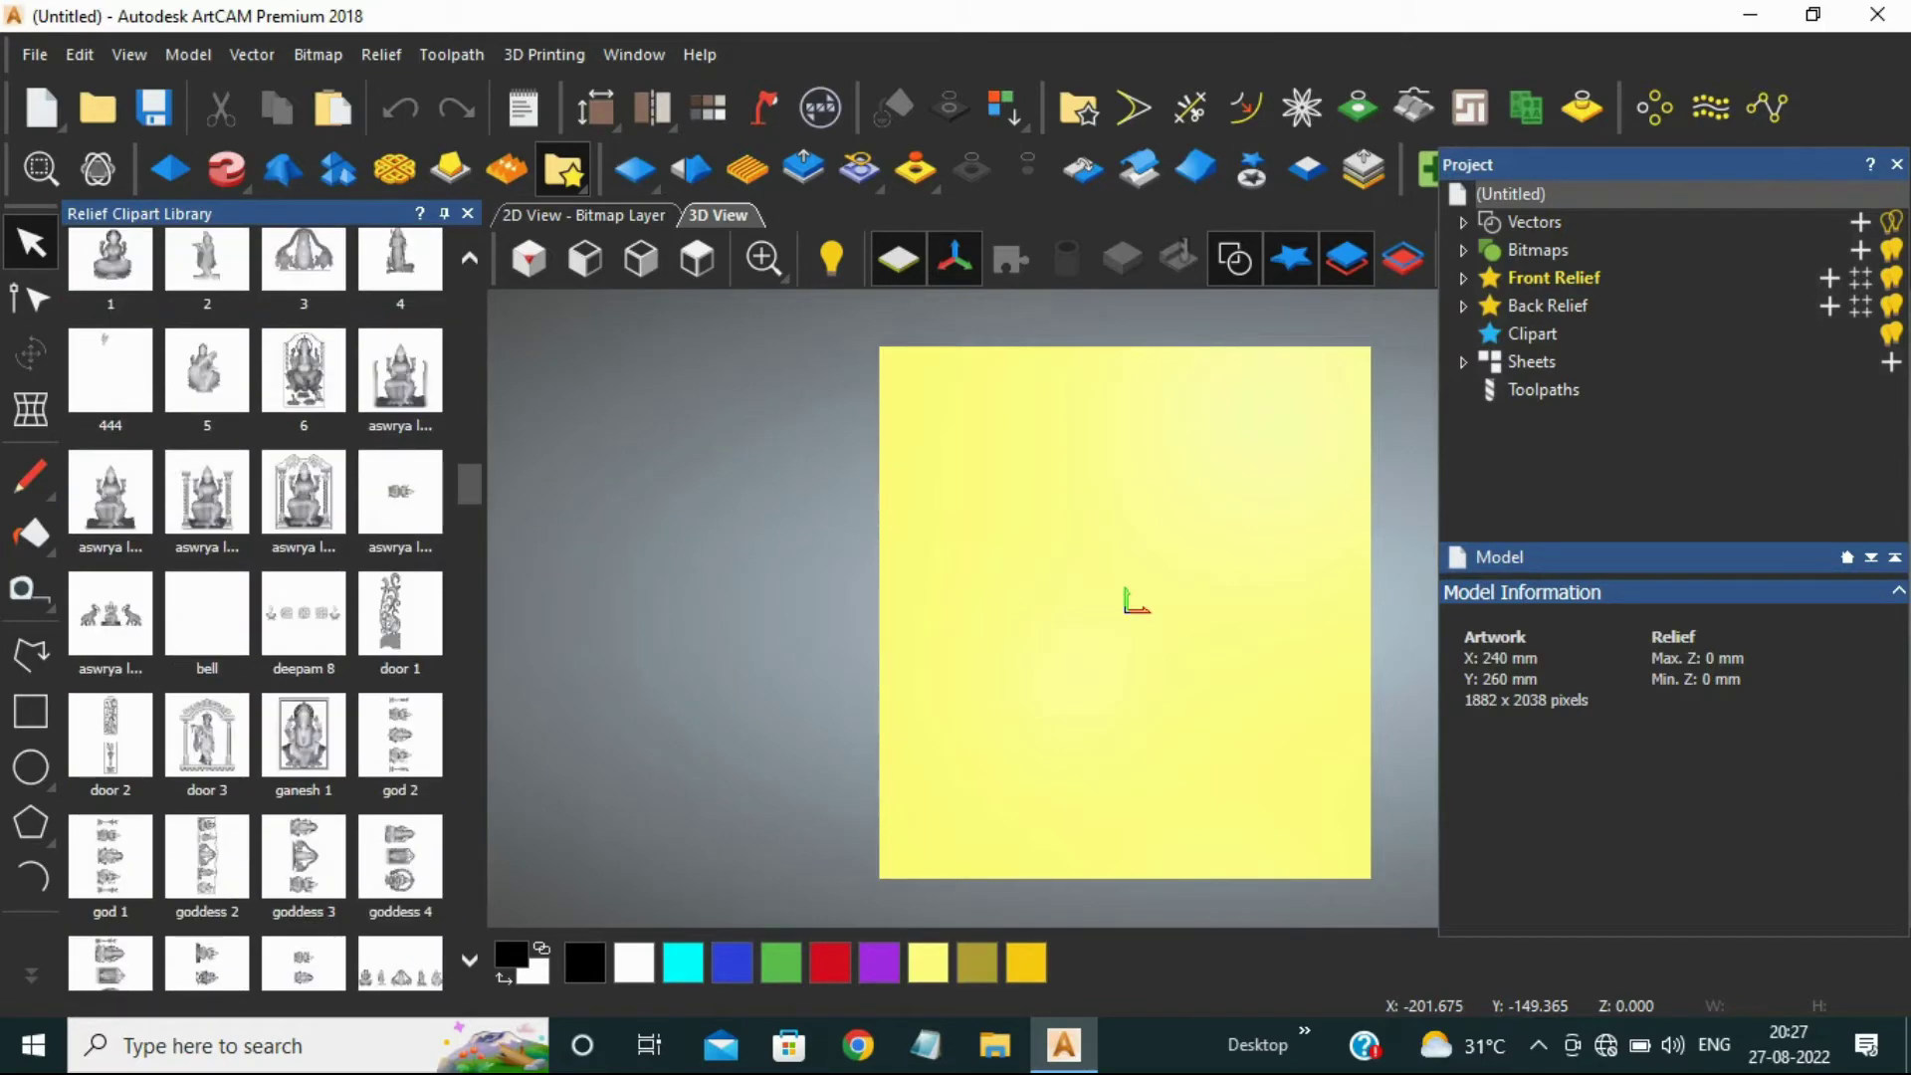
scroll(258, 607, up, 15)
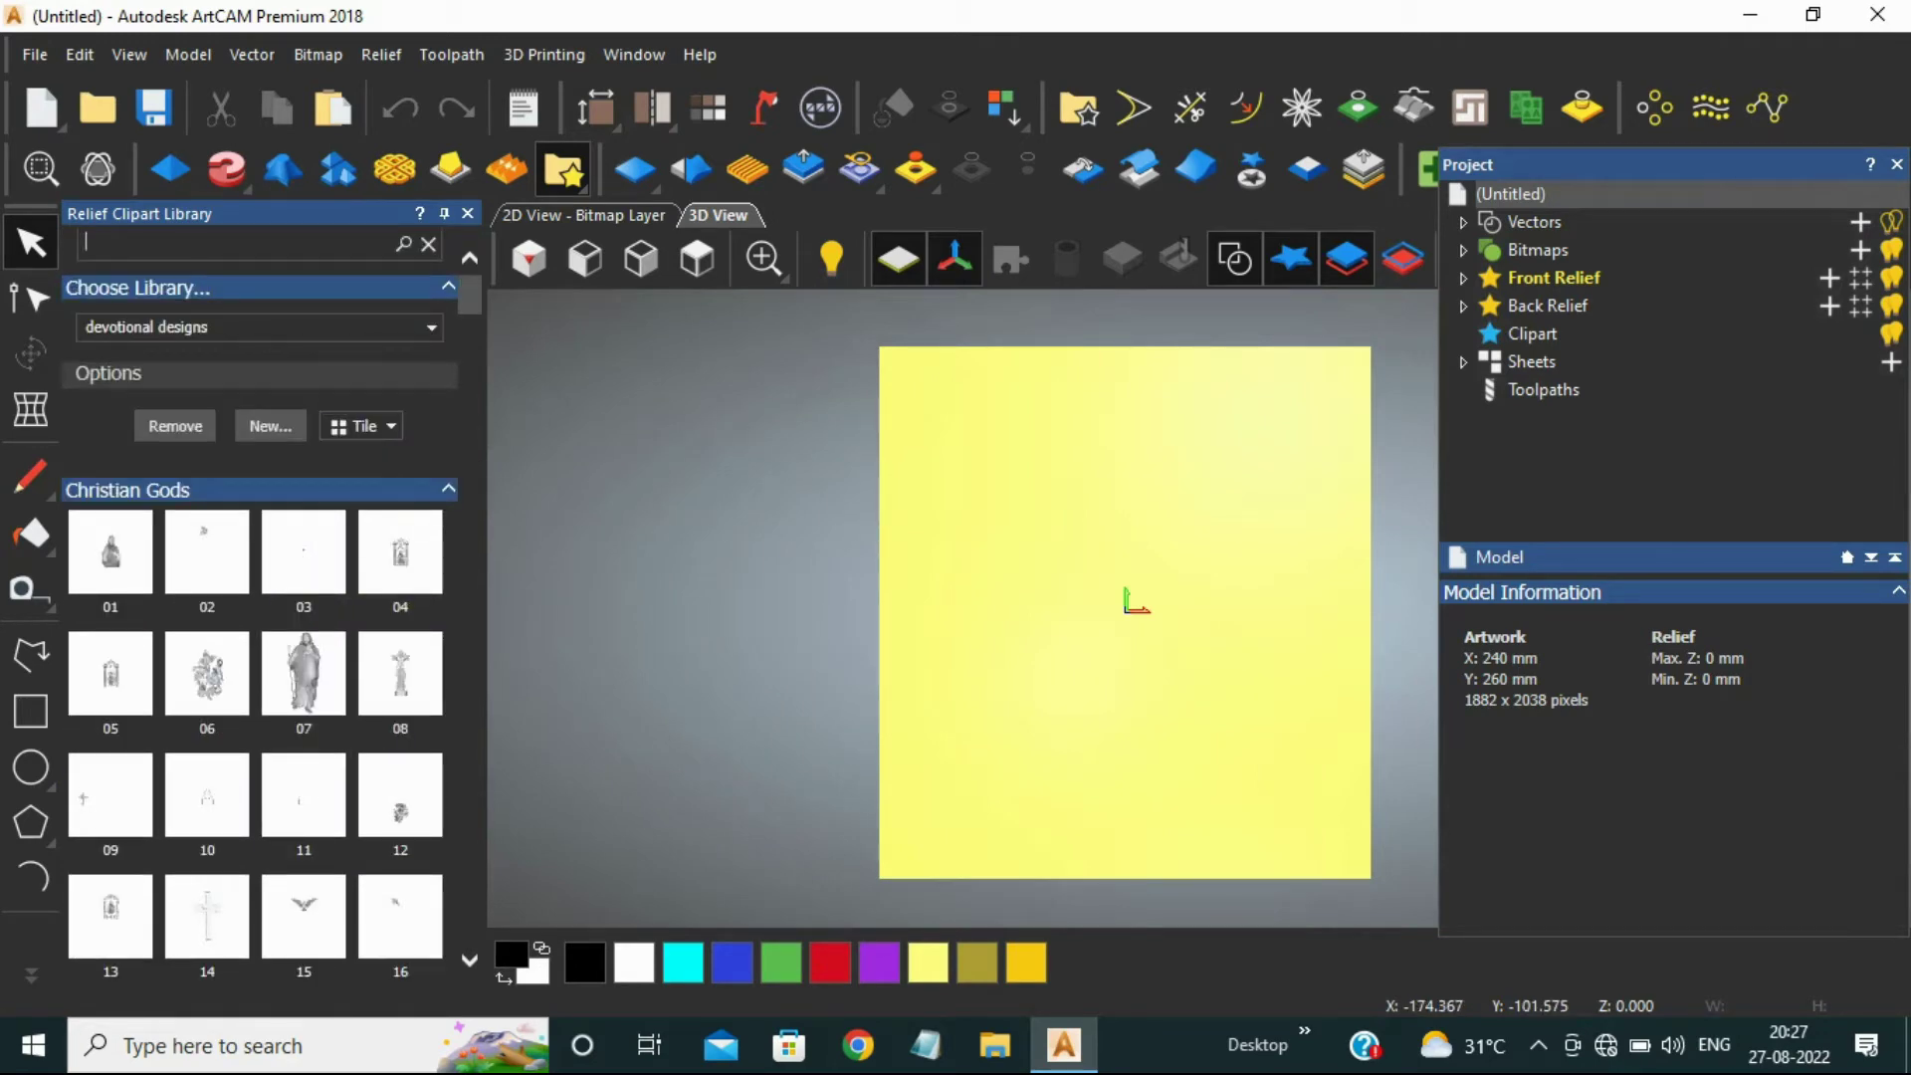
scroll(1194, 599, down, 5)
scroll(1307, 607, up, 4)
scroll(303, 836, down, 10)
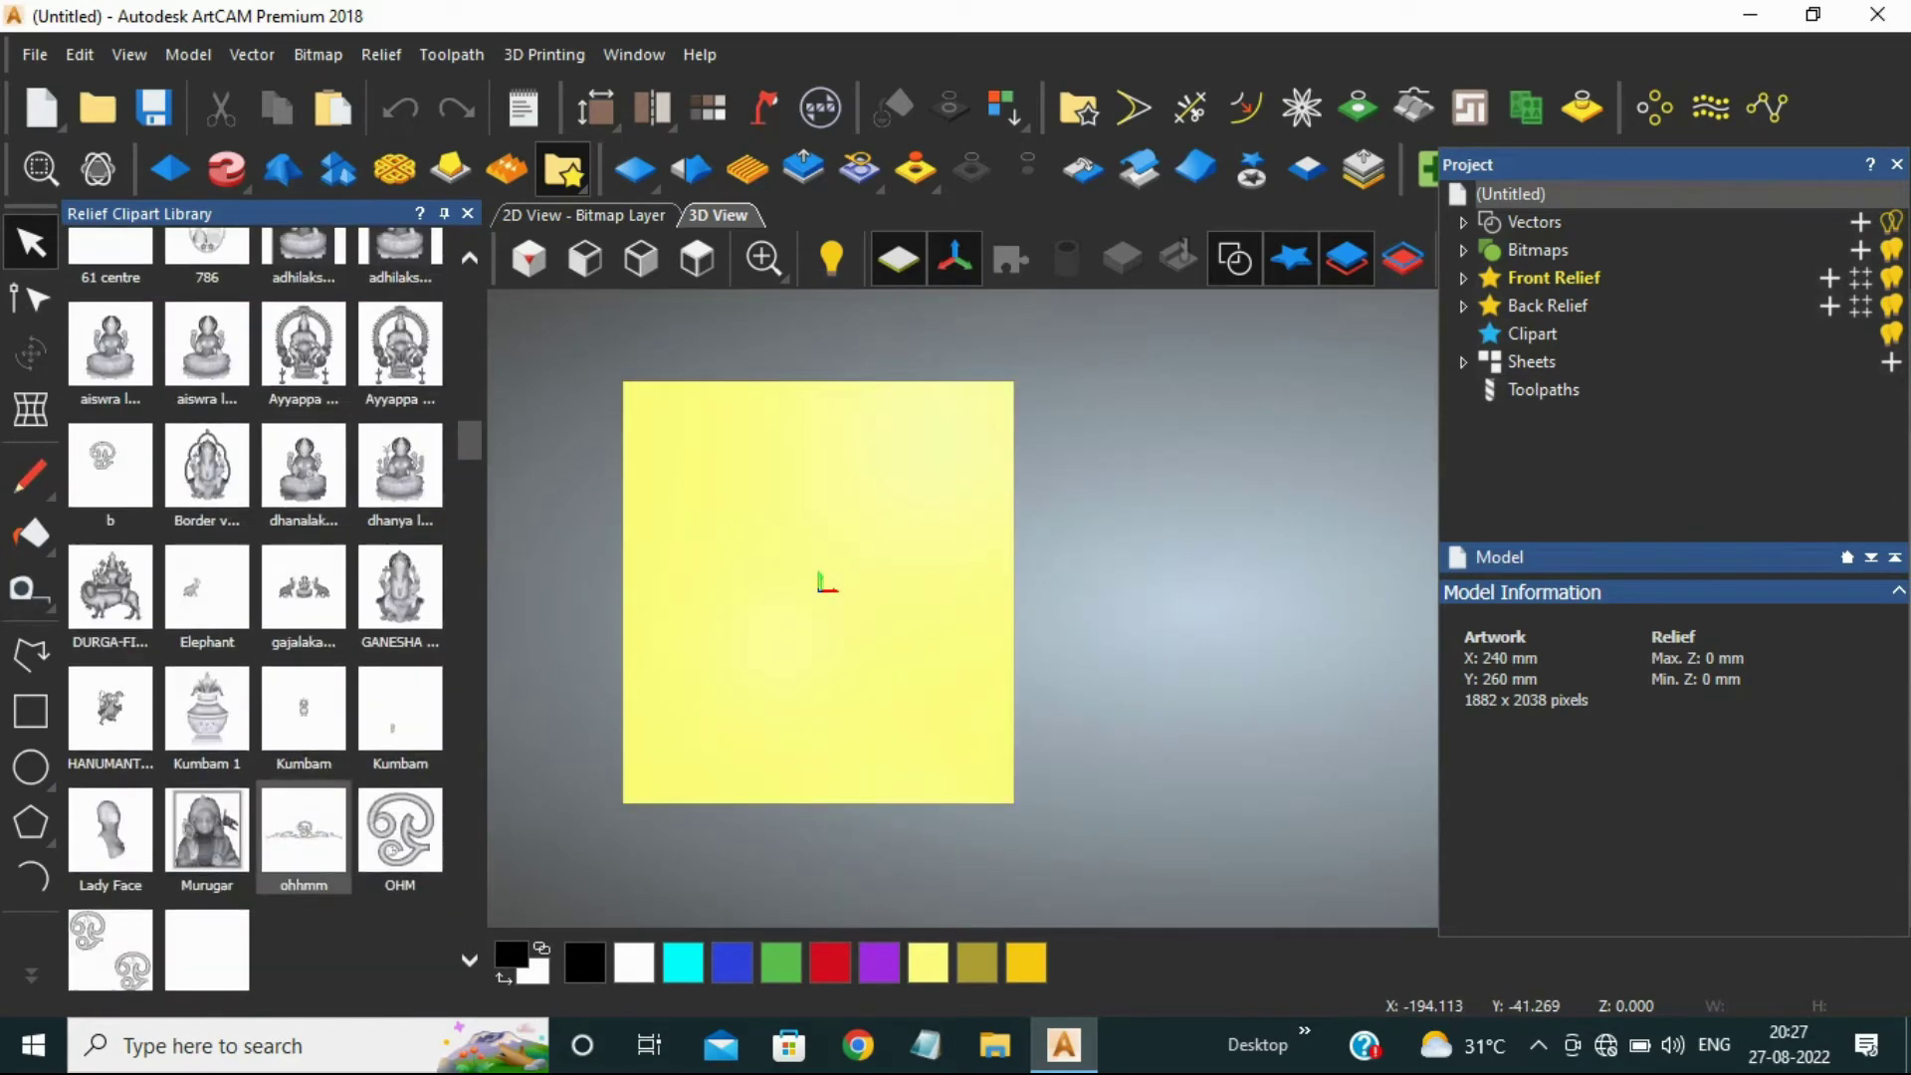
scroll(304, 836, down, 12)
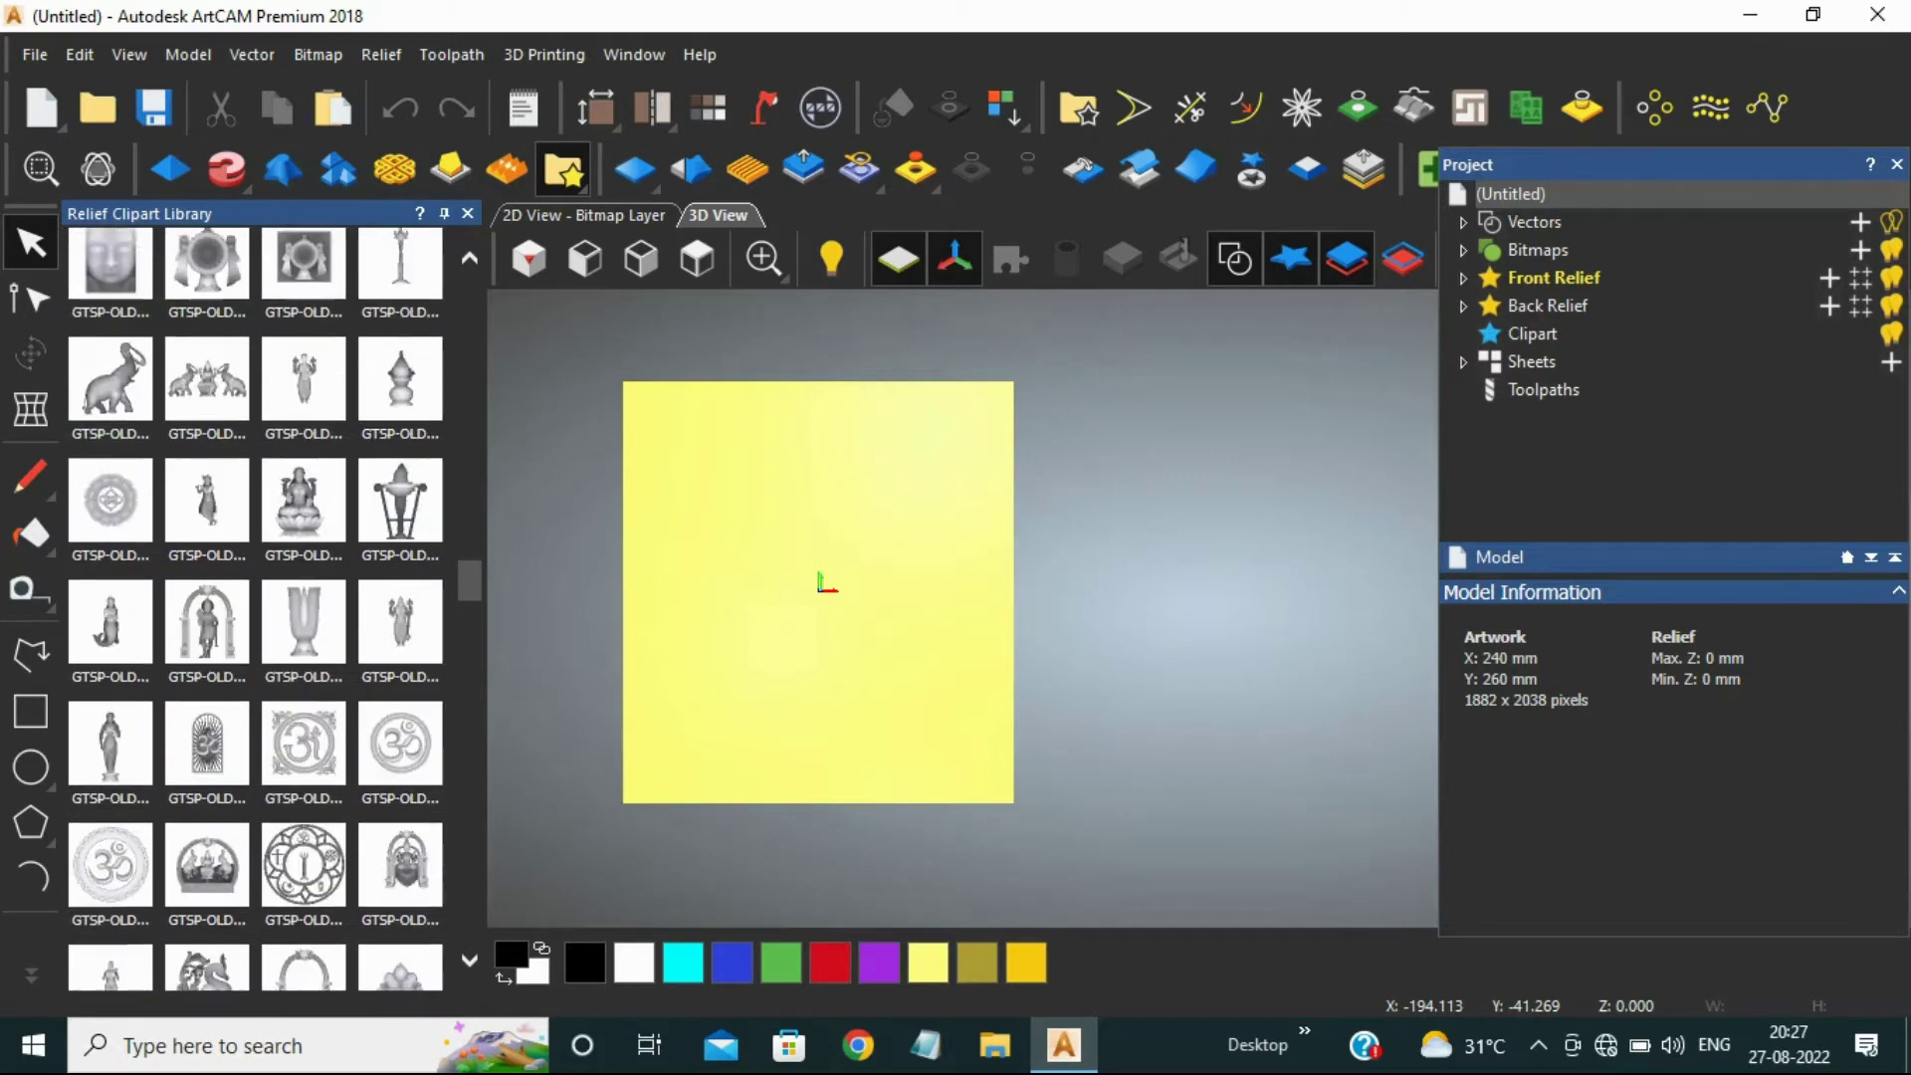
scroll(274, 607, down, 10)
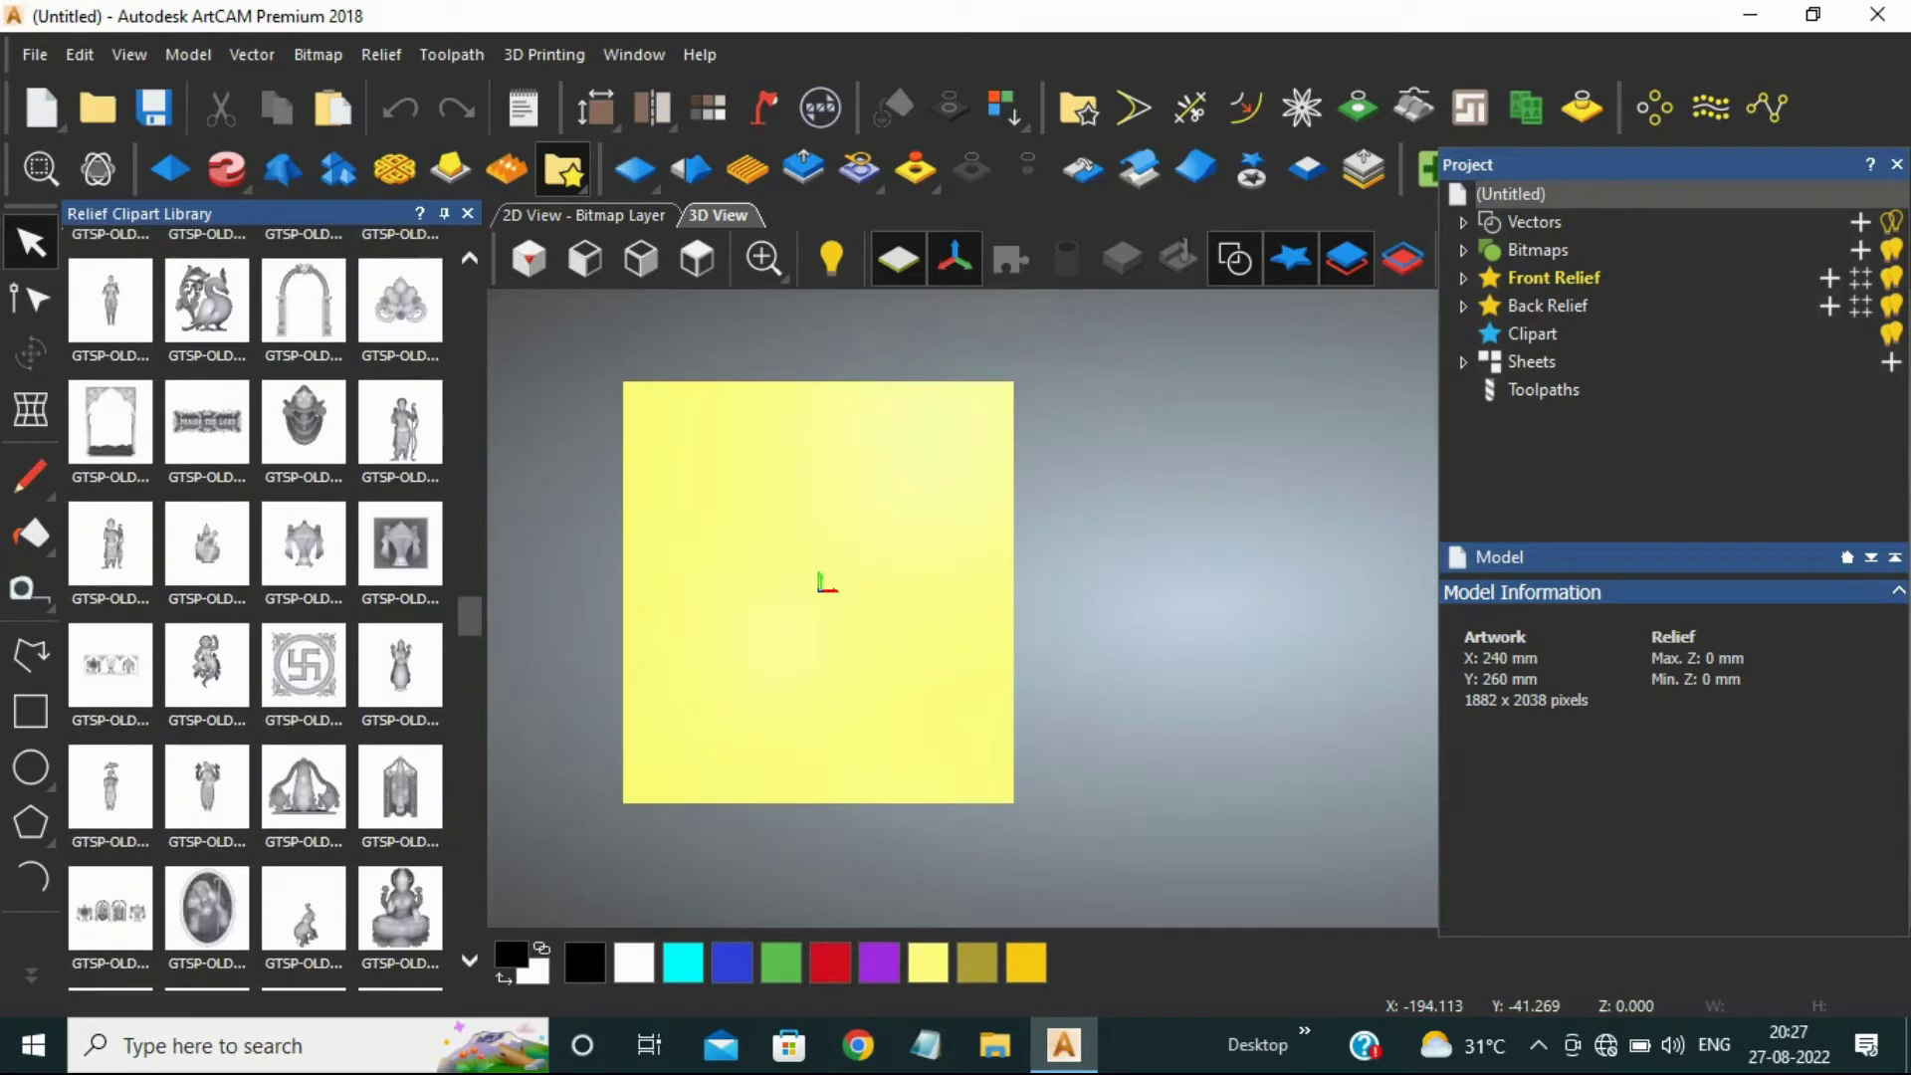
double_click(304, 788)
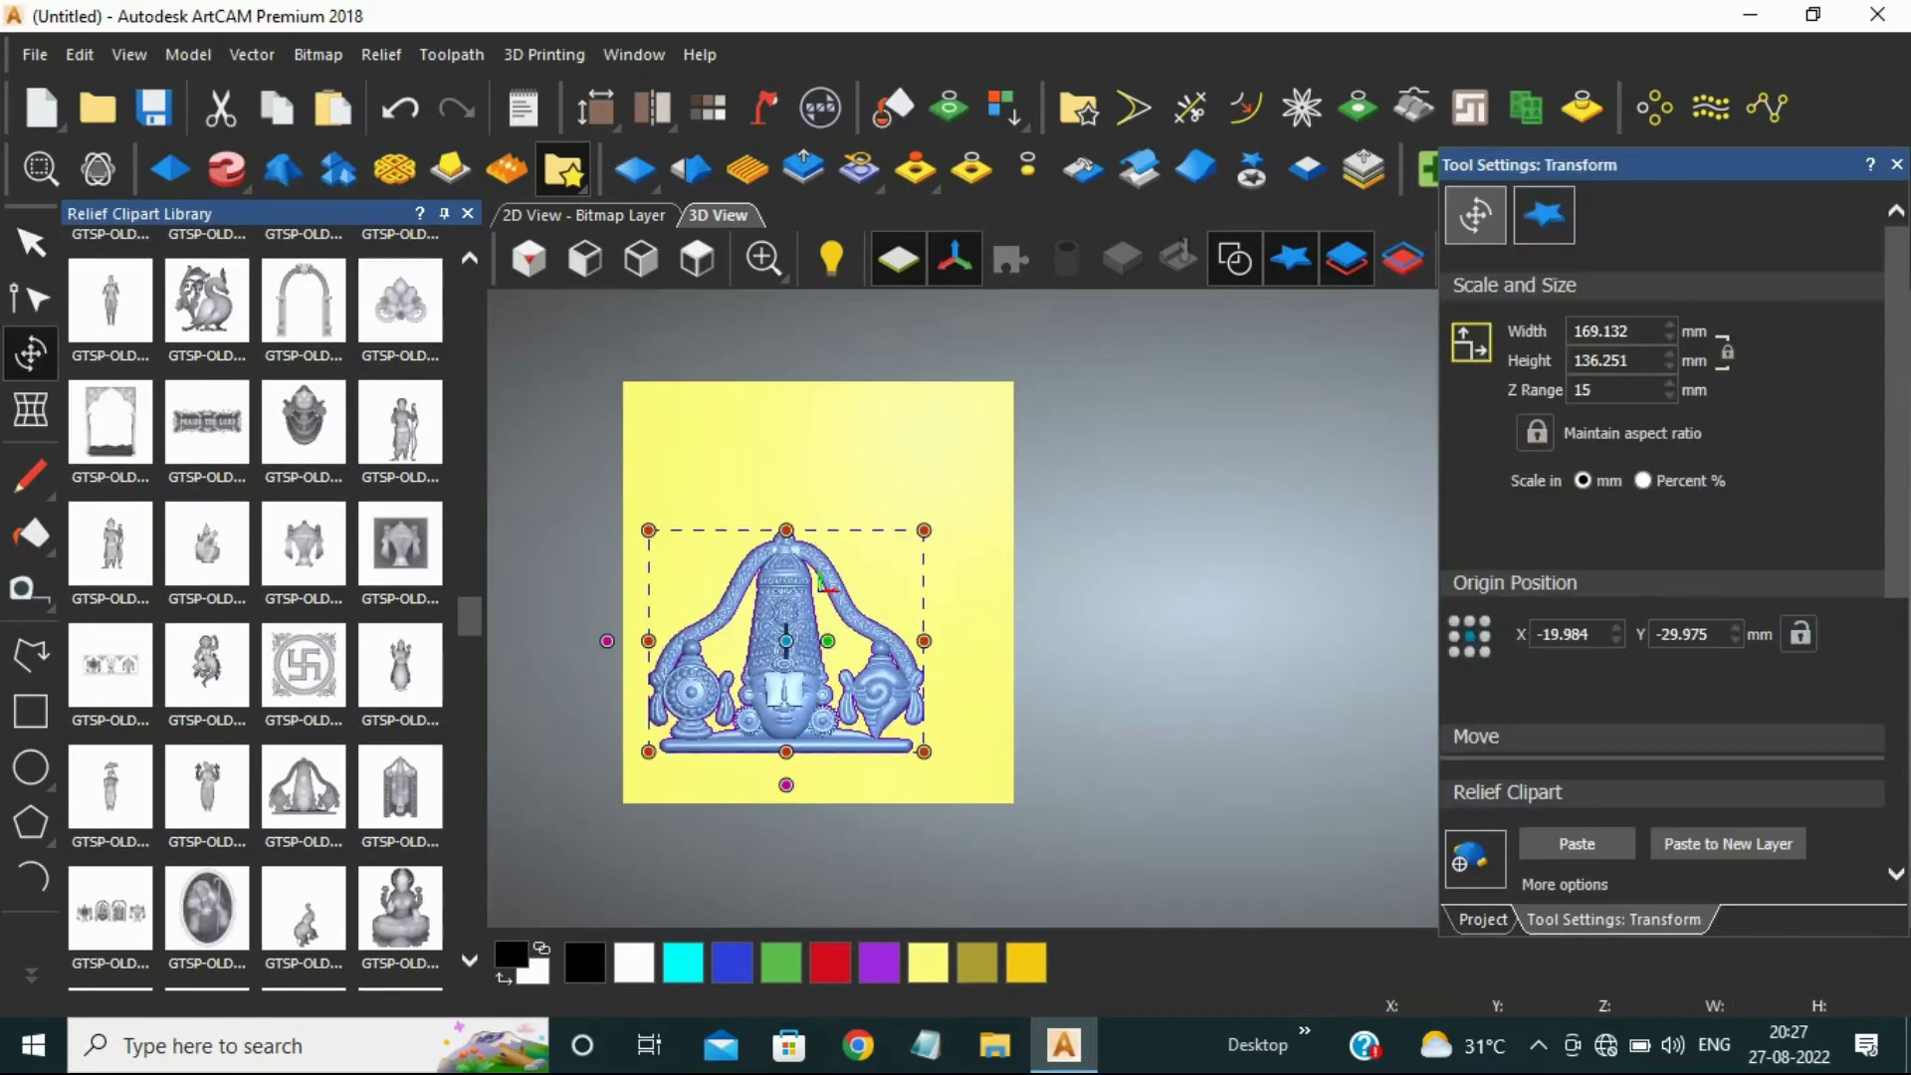
scroll(782, 673, up, 2)
scroll(781, 674, down, 1)
scroll(1166, 598, down, 1)
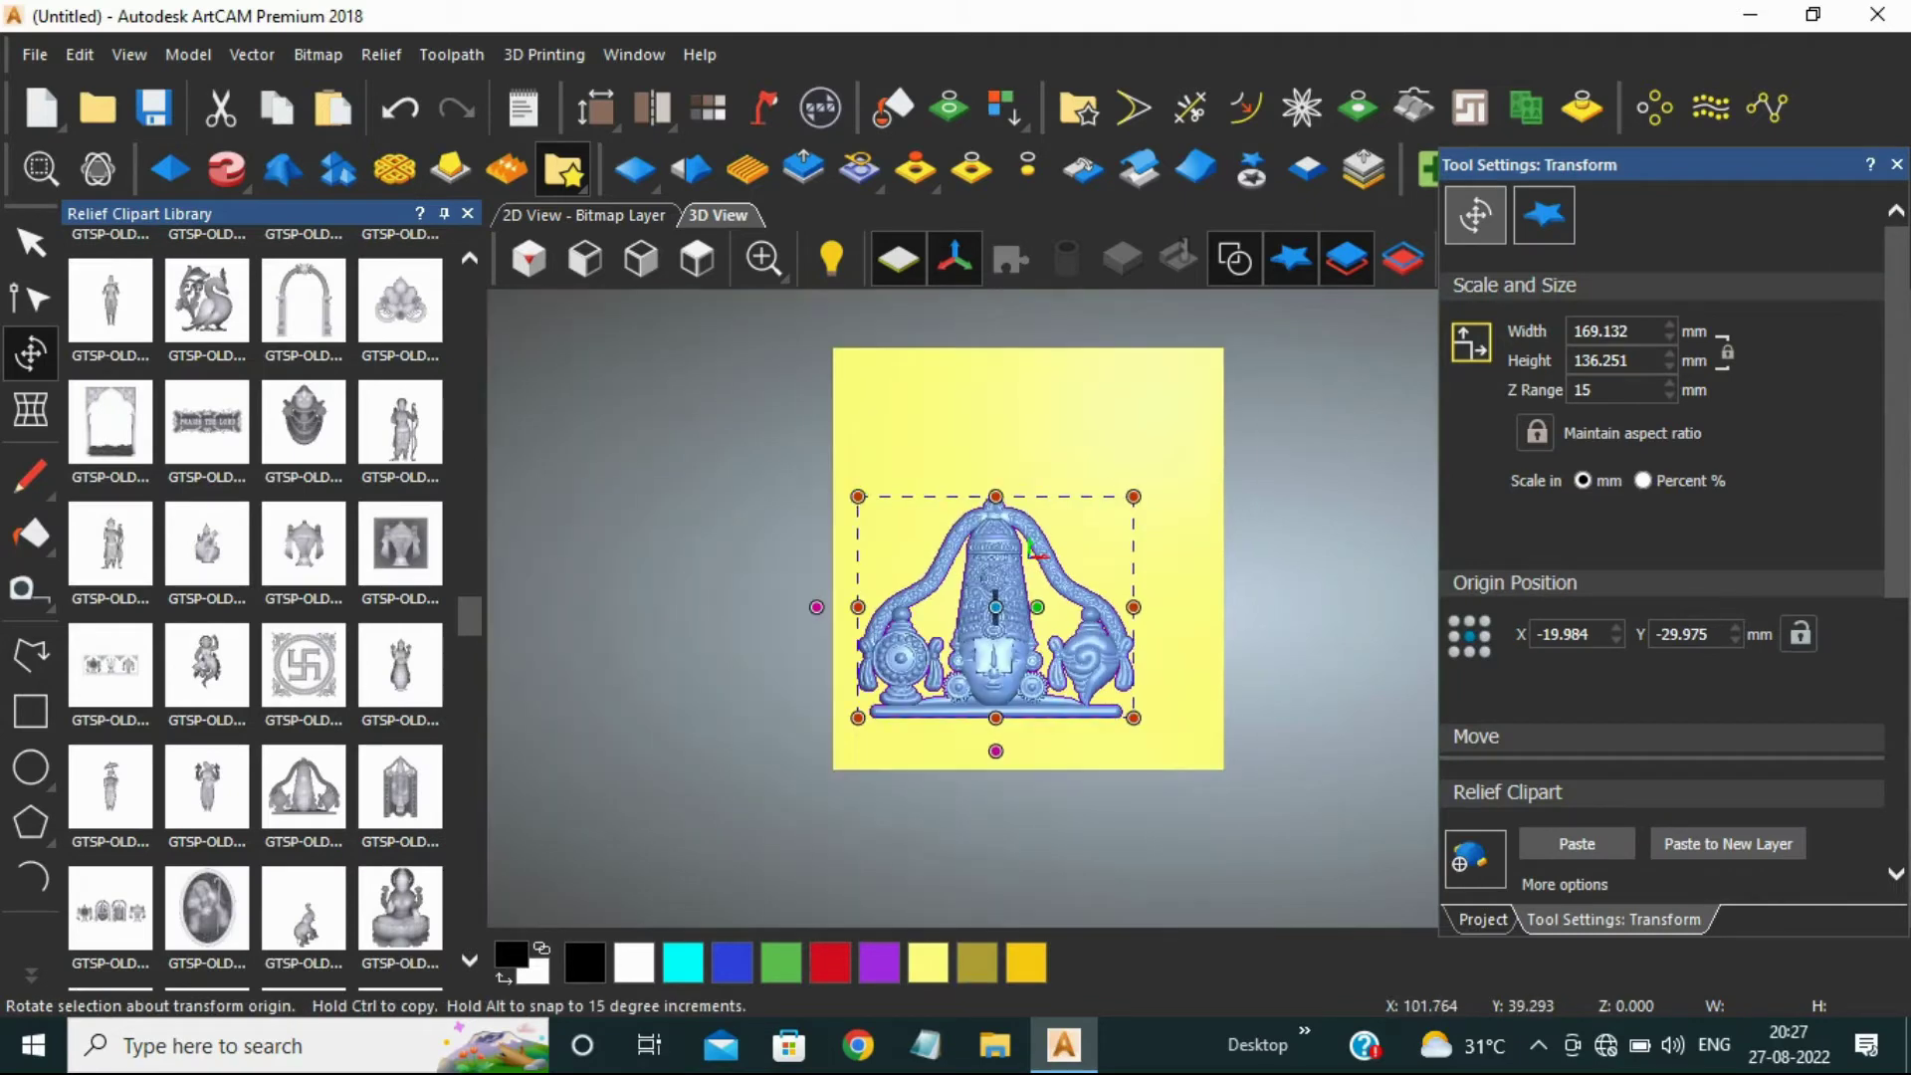
Step: Enlarge the clipart to about 240 × 194 mm and tilt it clockwise diagonally across the yellow plate
drag(1133, 496, 1209, 436)
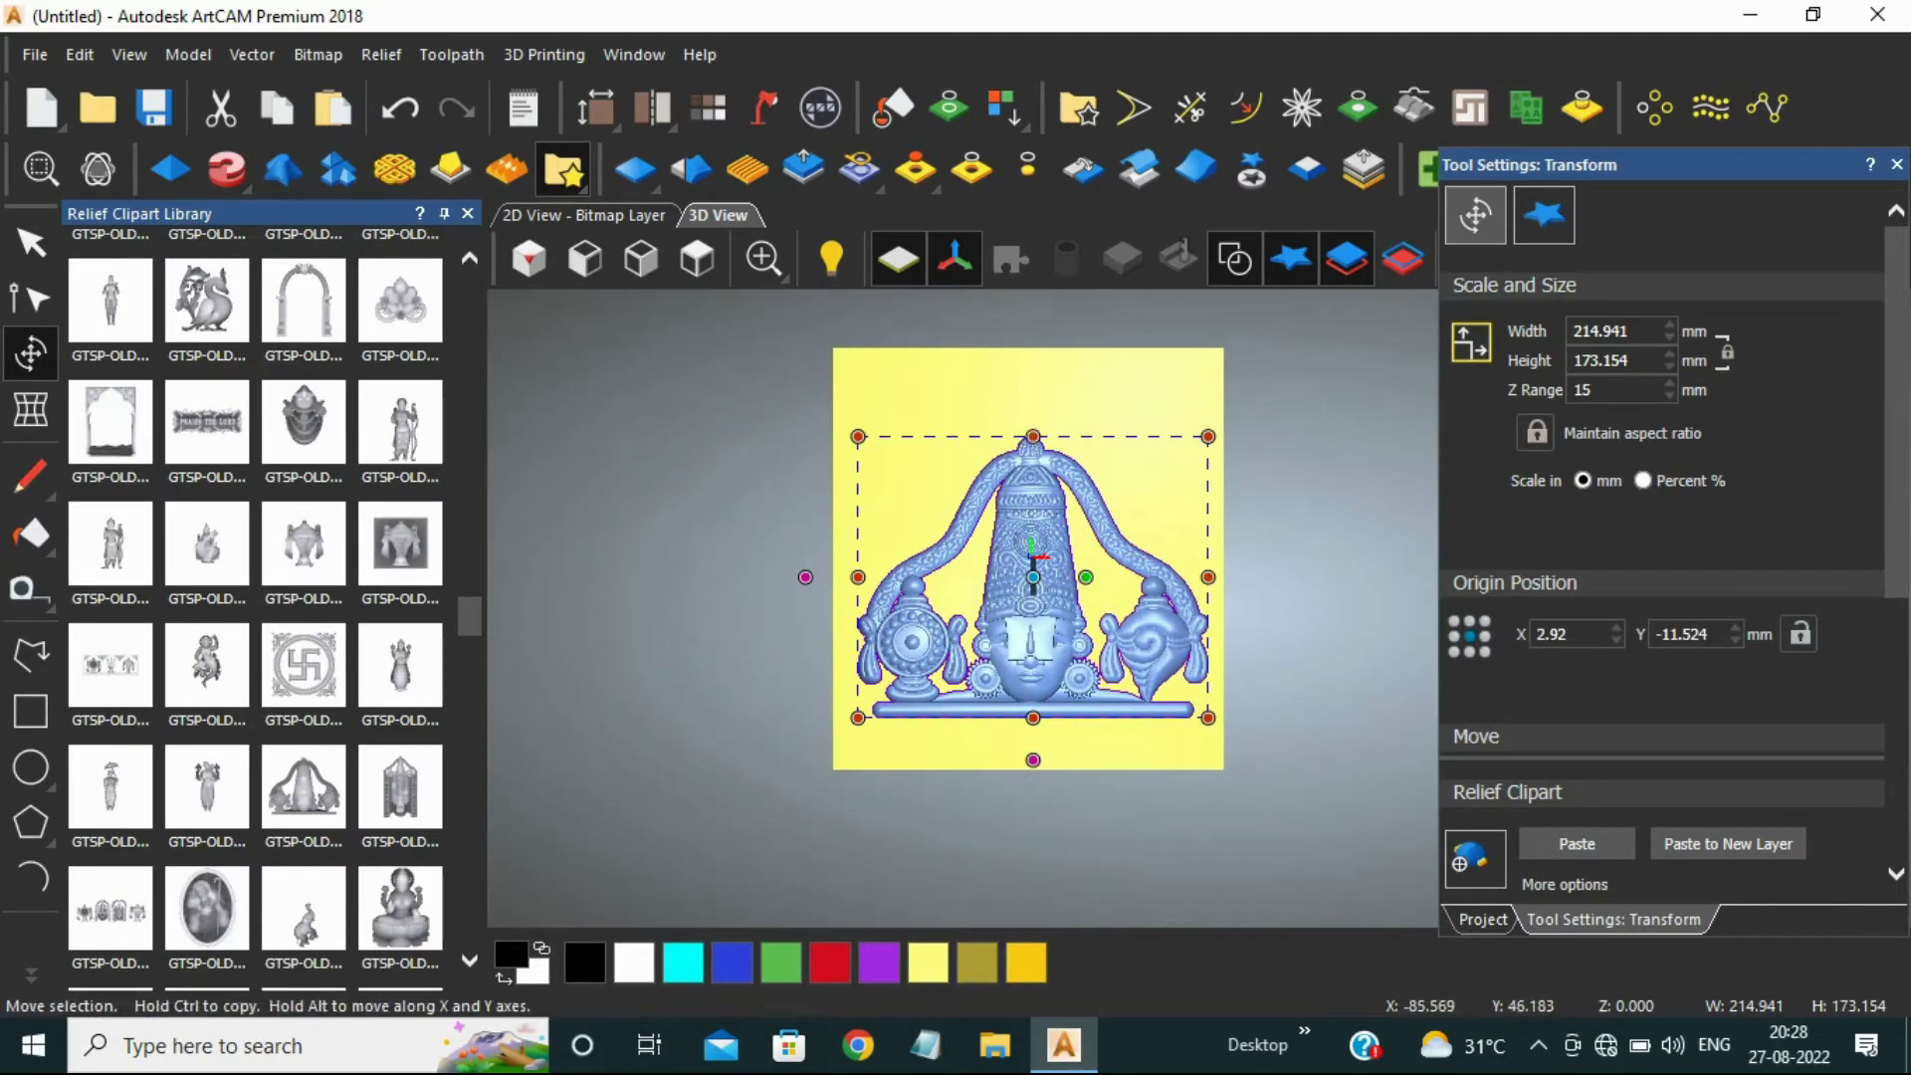
drag(805, 577, 841, 449)
drag(1092, 709, 1149, 763)
drag(1030, 549, 1052, 549)
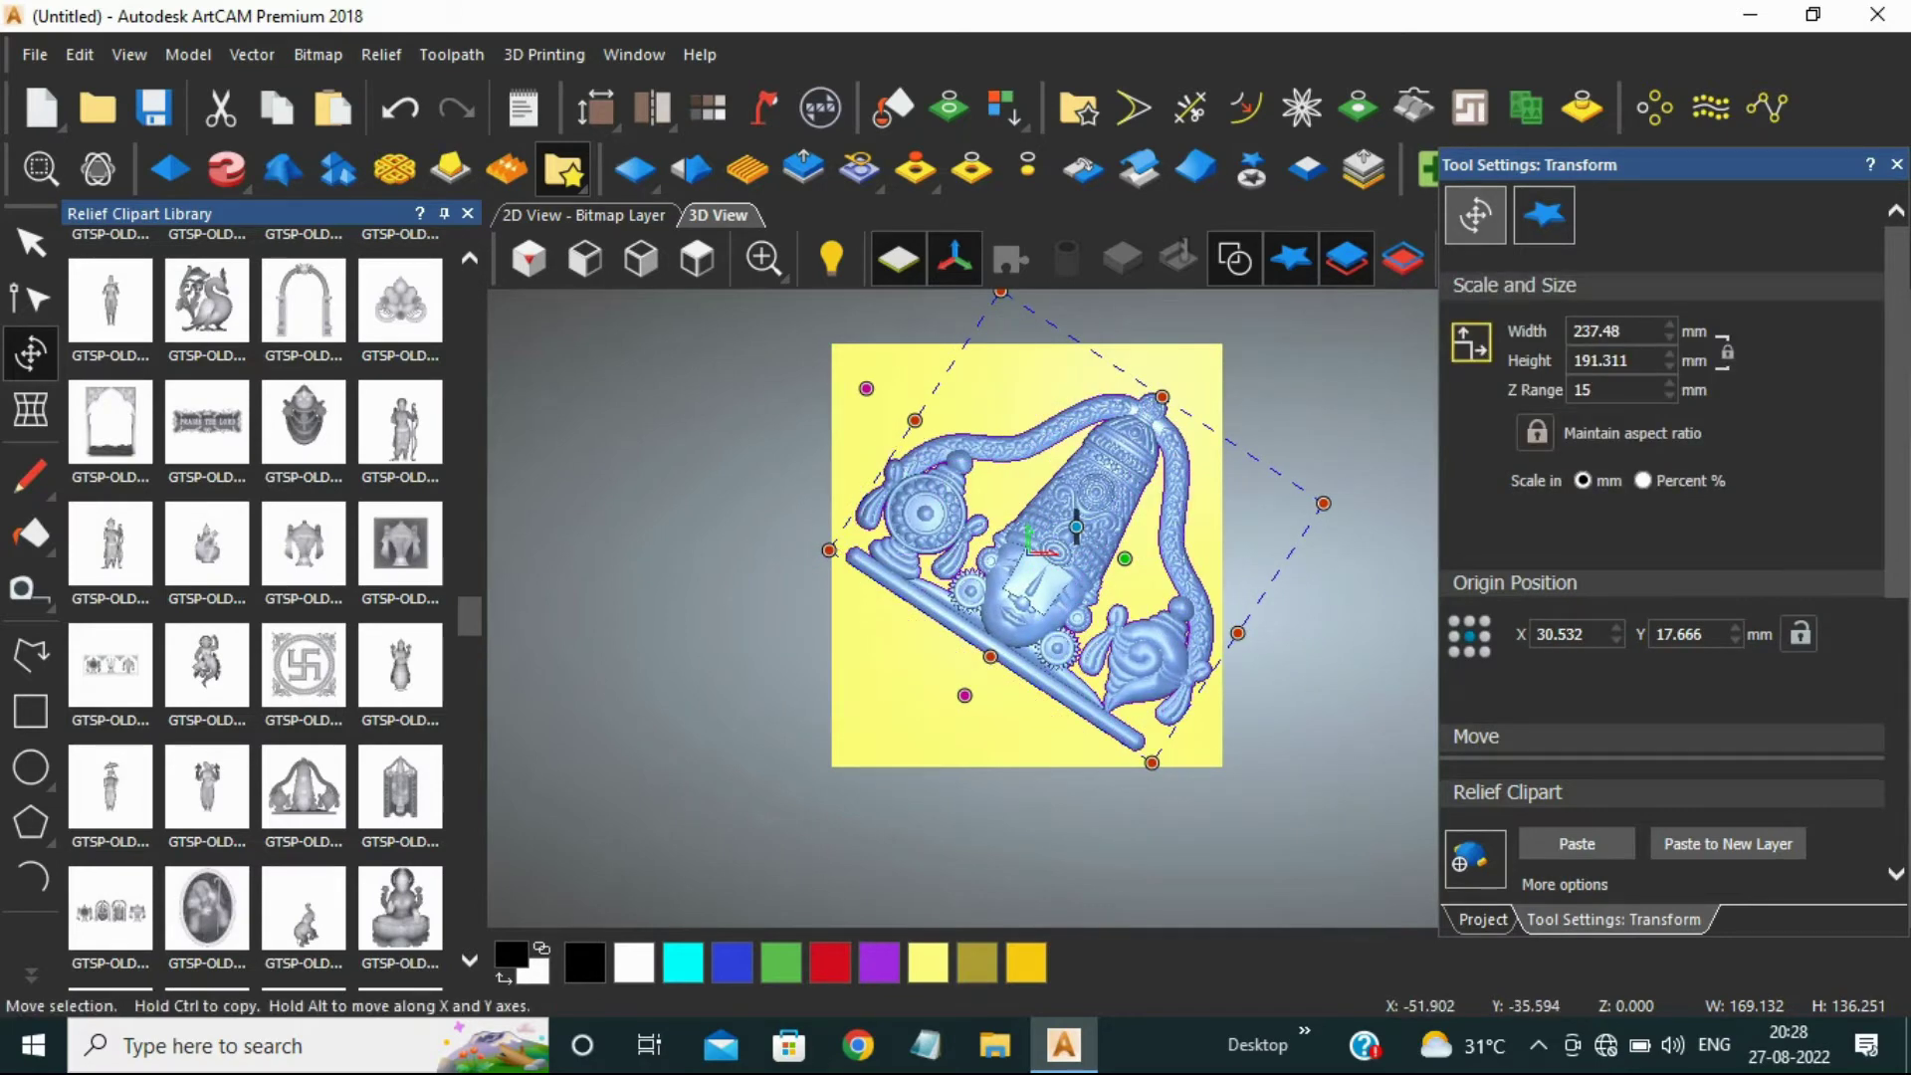
drag(1076, 526, 1074, 509)
drag(1144, 737, 1151, 745)
Step: Rotate the clipart slightly further clockwise and enlarge it to about 248 × 200 mm
scroll(1202, 609, down, 2)
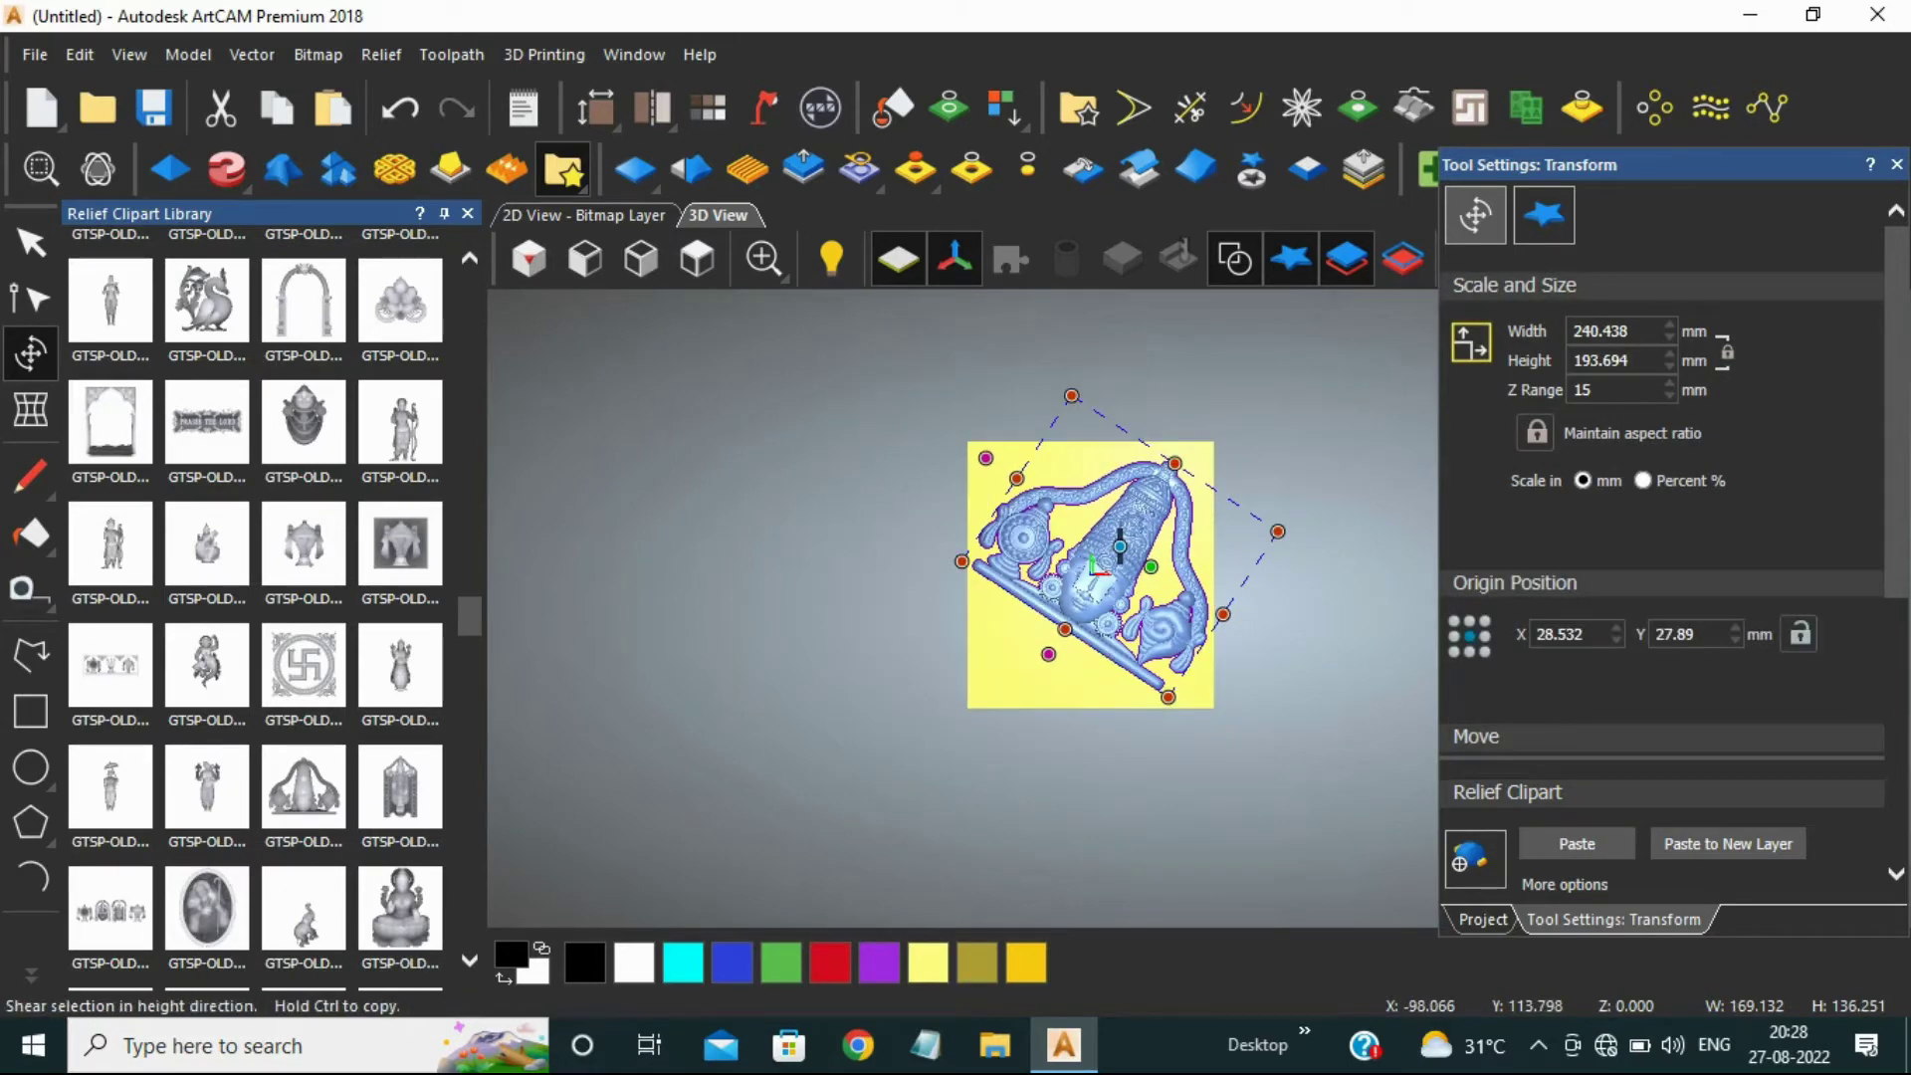
drag(985, 457, 992, 447)
scroll(1046, 554, up, 2)
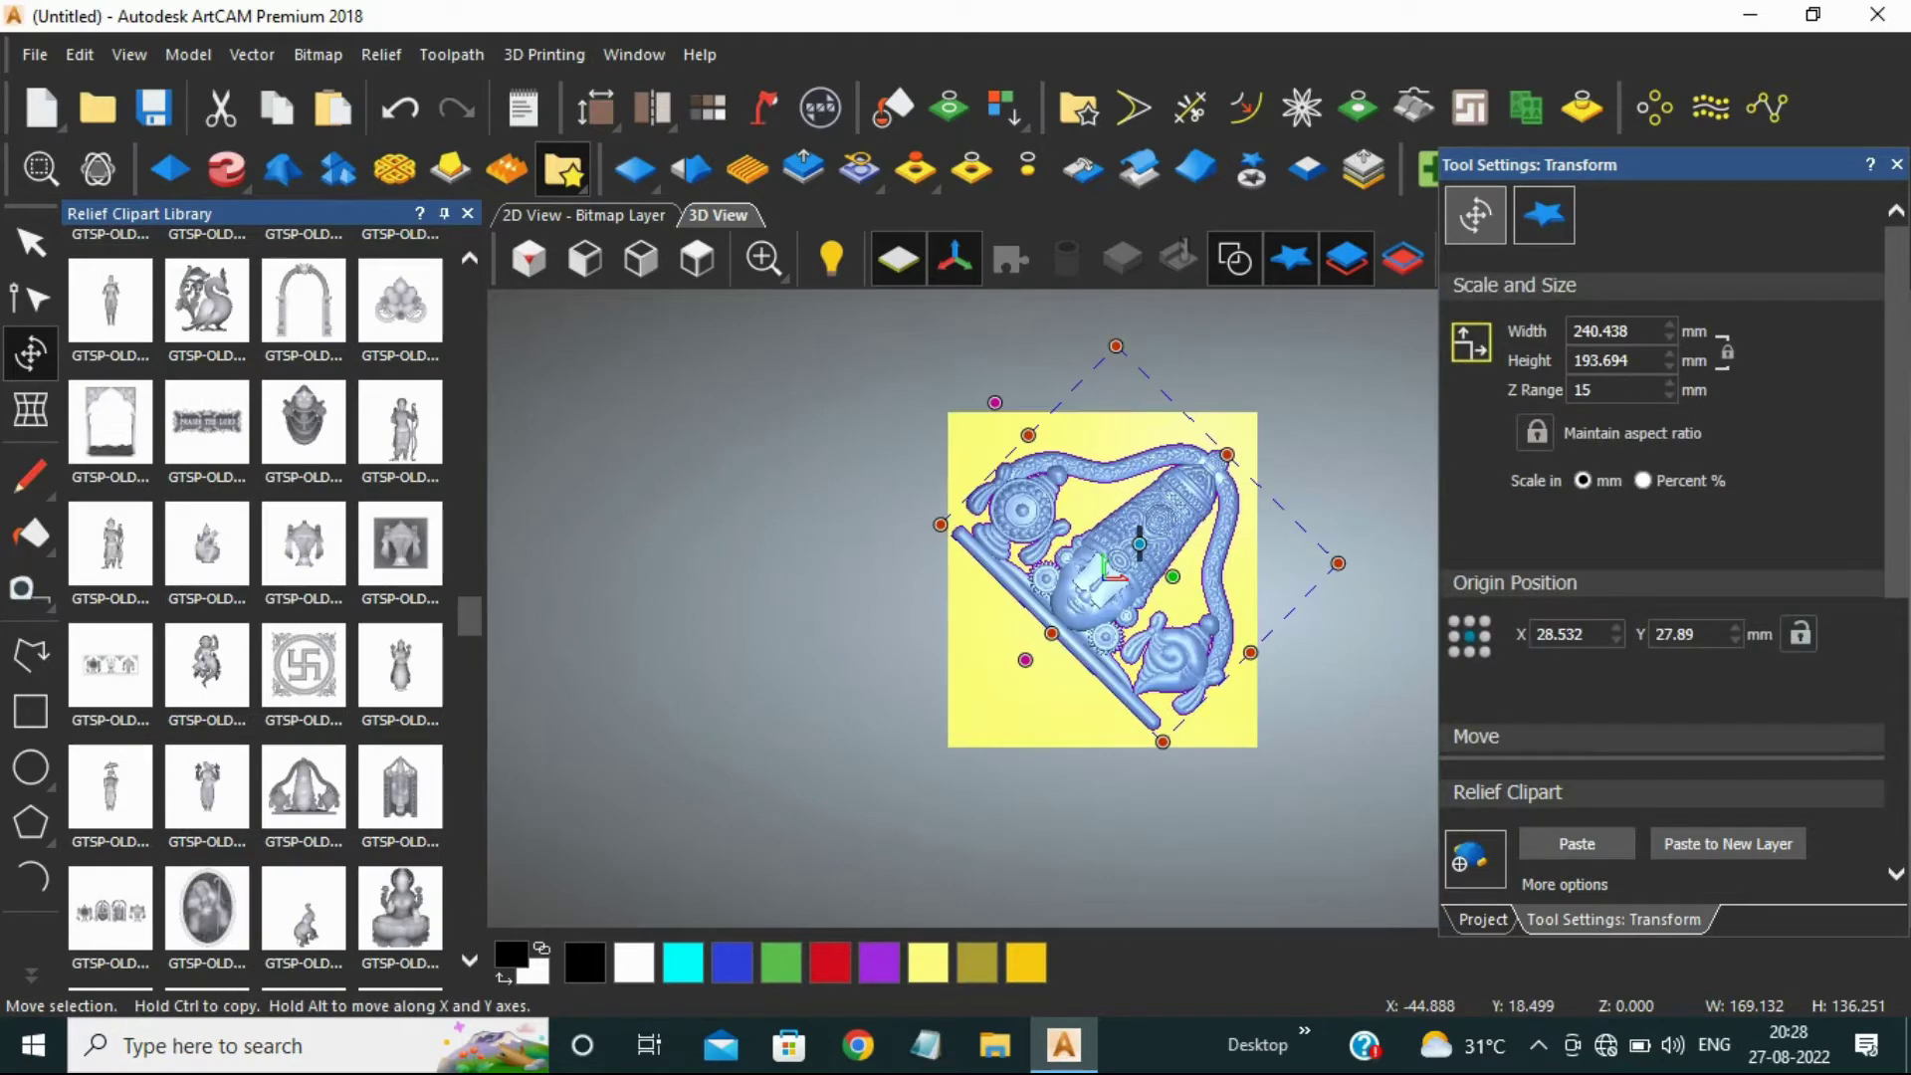
drag(1162, 742, 1165, 752)
scroll(1147, 542, up, 1)
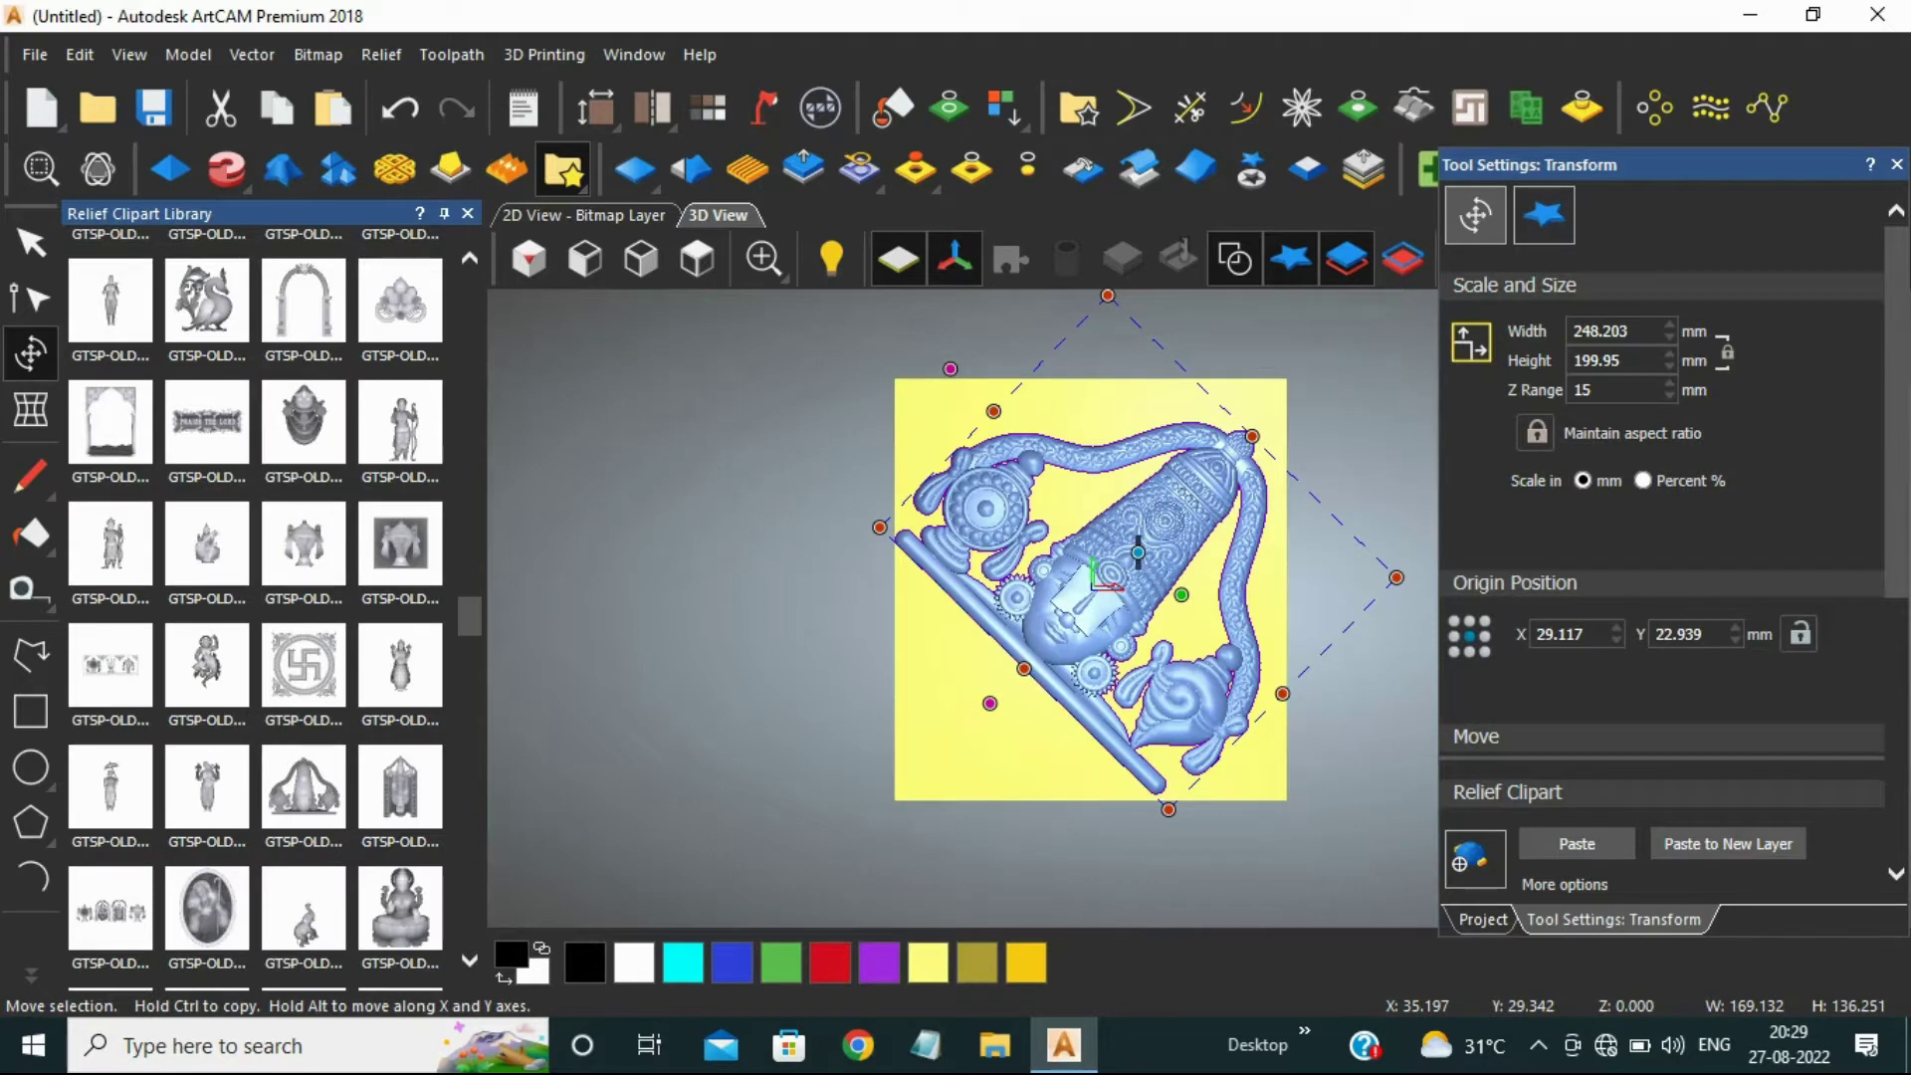
Step: Nudge the clipart horizontally until its origin is at X 35.563 mm
key(Right)
key(Right)
key(Right)
key(Right)
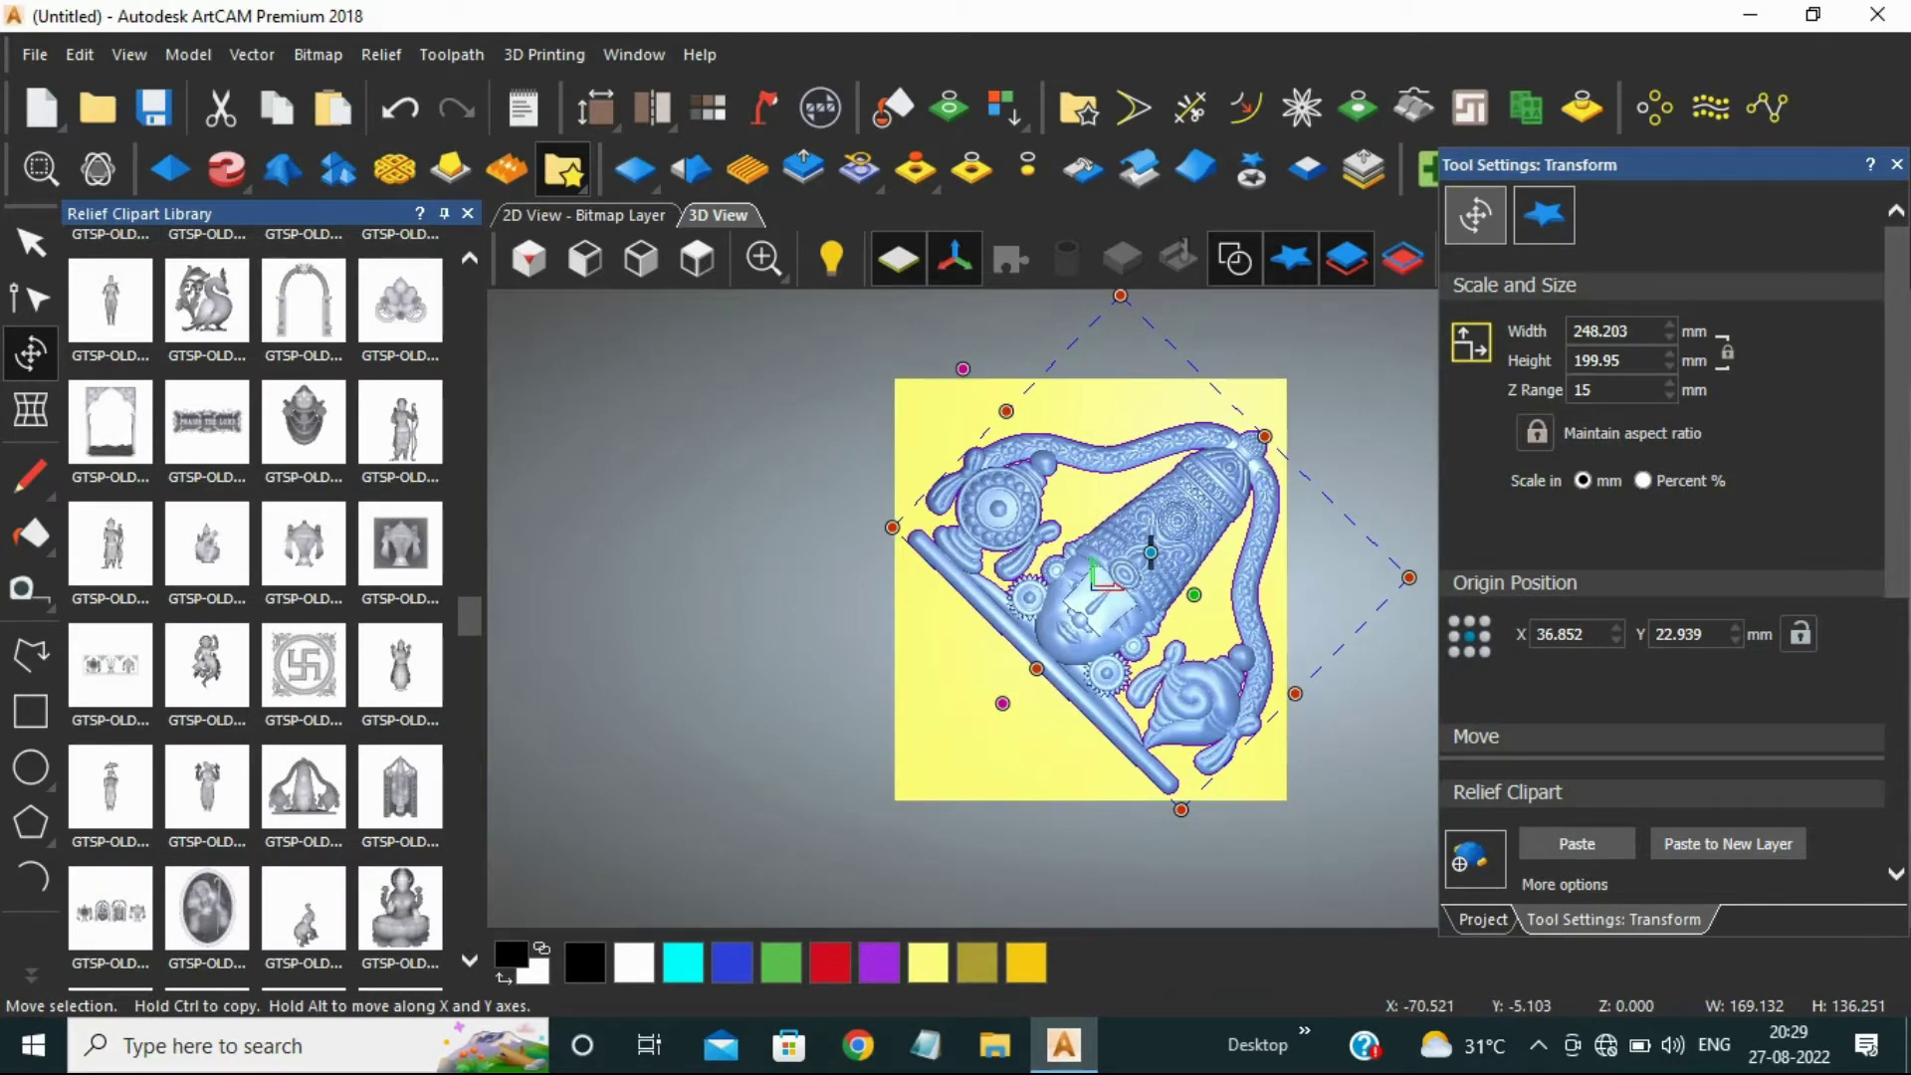
scroll(897, 552, up, 3)
scroll(1199, 605, down, 4)
scroll(1403, 553, up, 1)
scroll(1373, 614, up, 1)
scroll(1337, 597, down, 2)
scroll(1336, 595, up, 1)
key(Left)
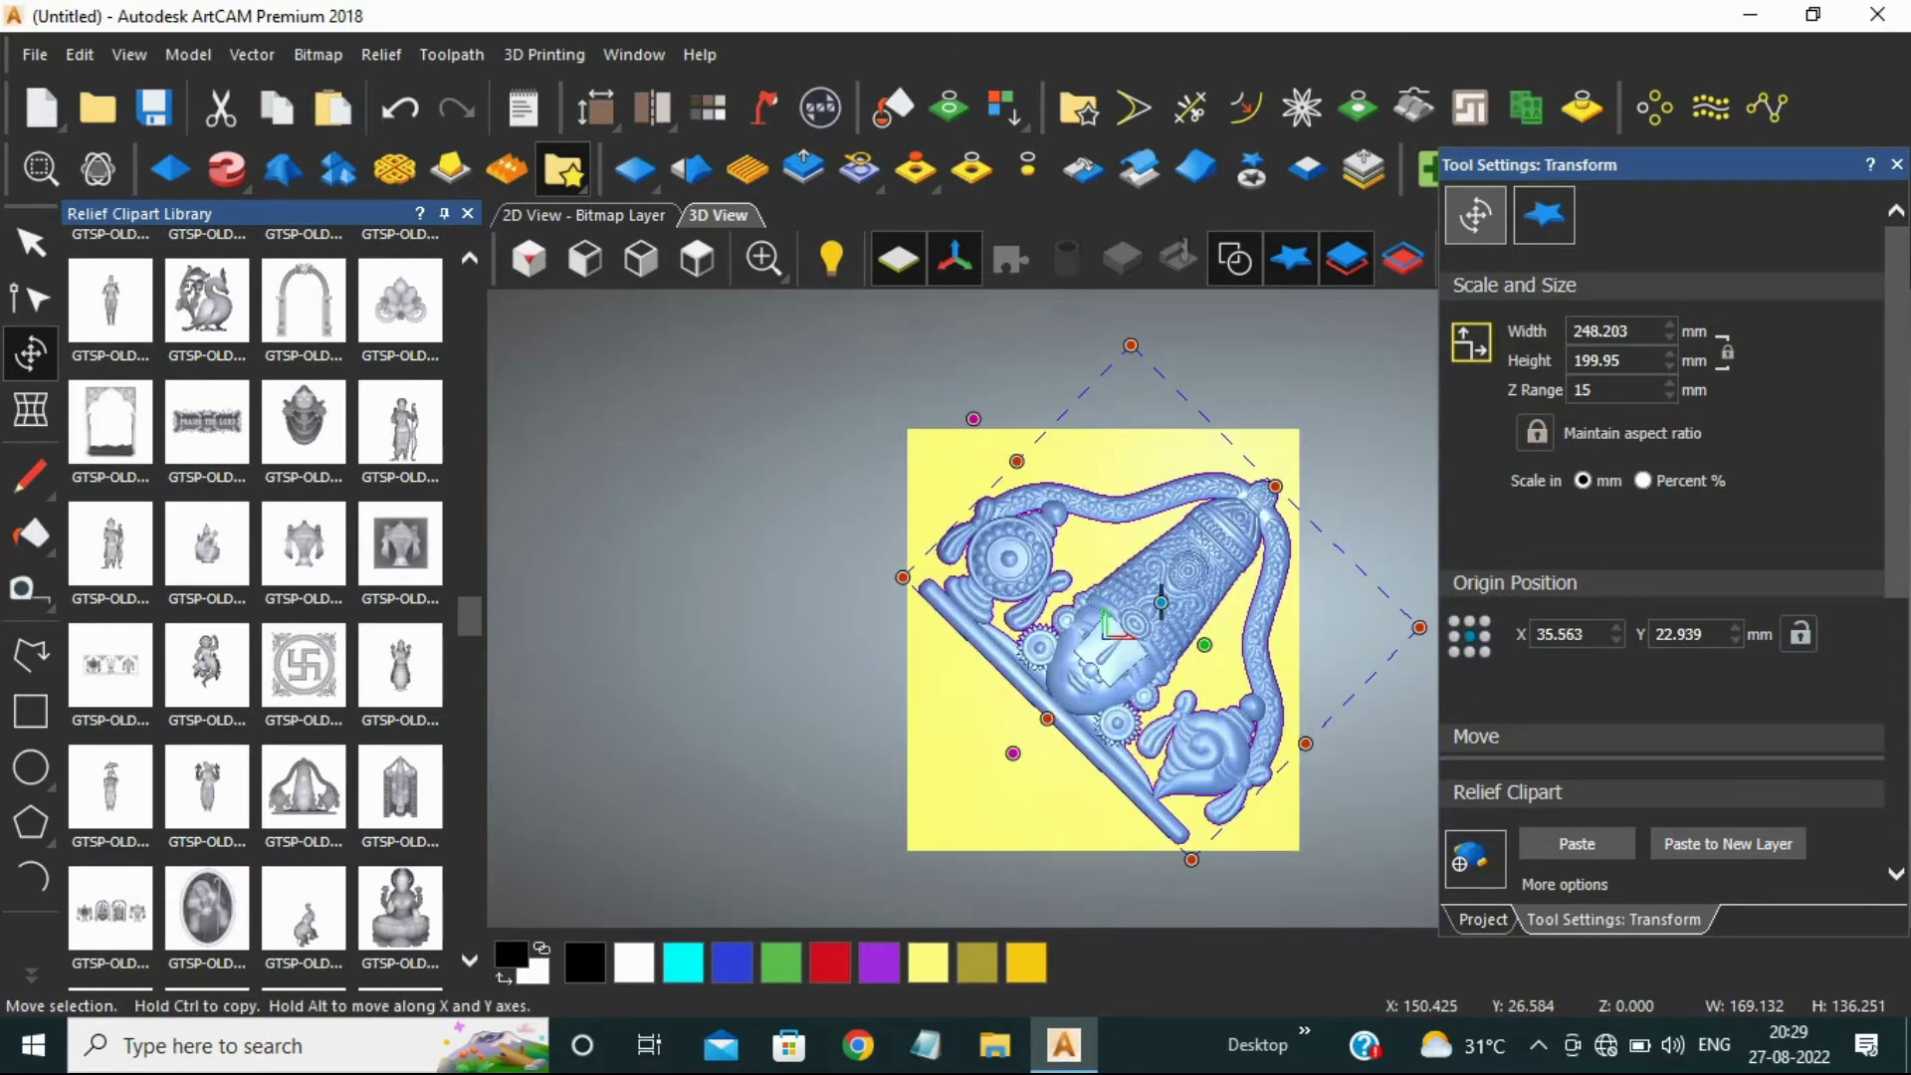
Step: Nudge the clipart upward until its origin is at Y 33.252 mm
key(Up)
key(Up)
key(Up)
key(Up)
key(Up)
key(Up)
key(Up)
key(Up)
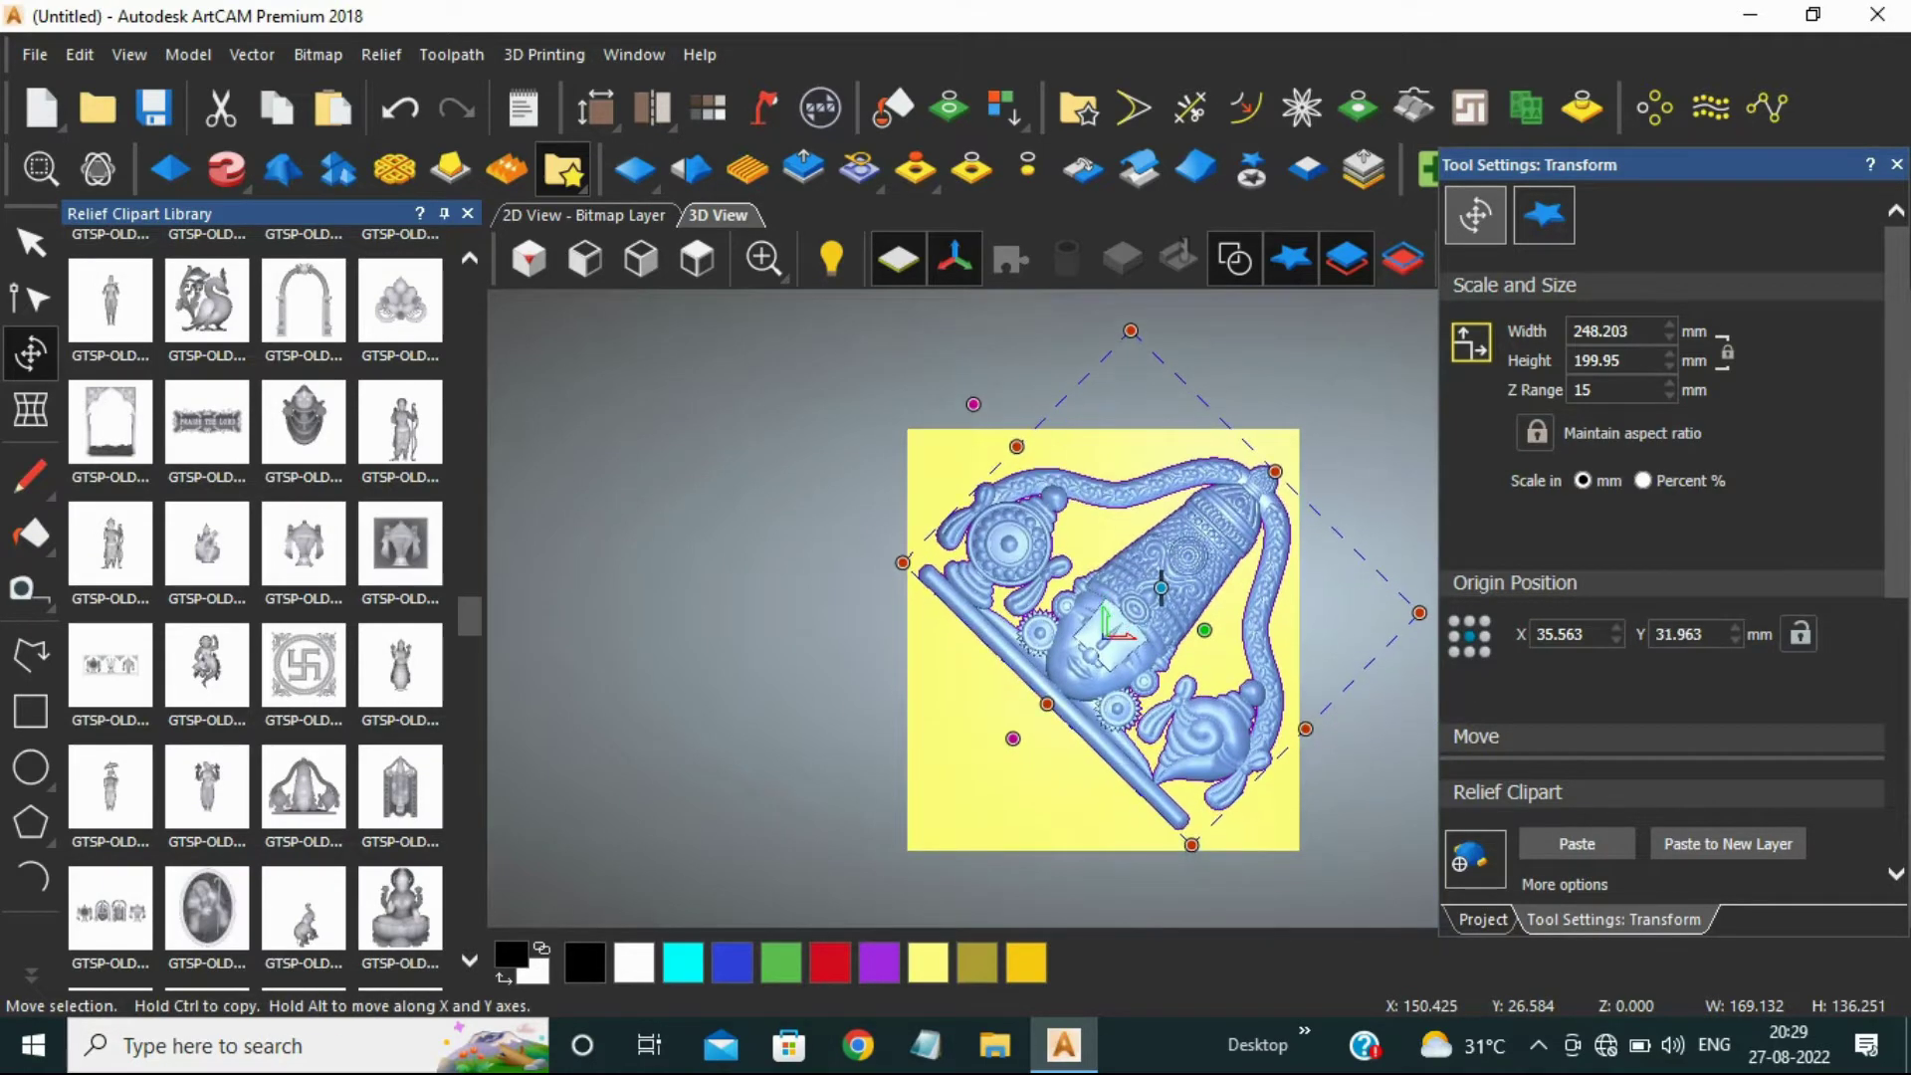
scroll(1323, 546, up, 4)
scroll(1202, 605, down, 3)
scroll(768, 609, up, 5)
scroll(761, 627, down, 7)
scroll(1198, 604, down, 2)
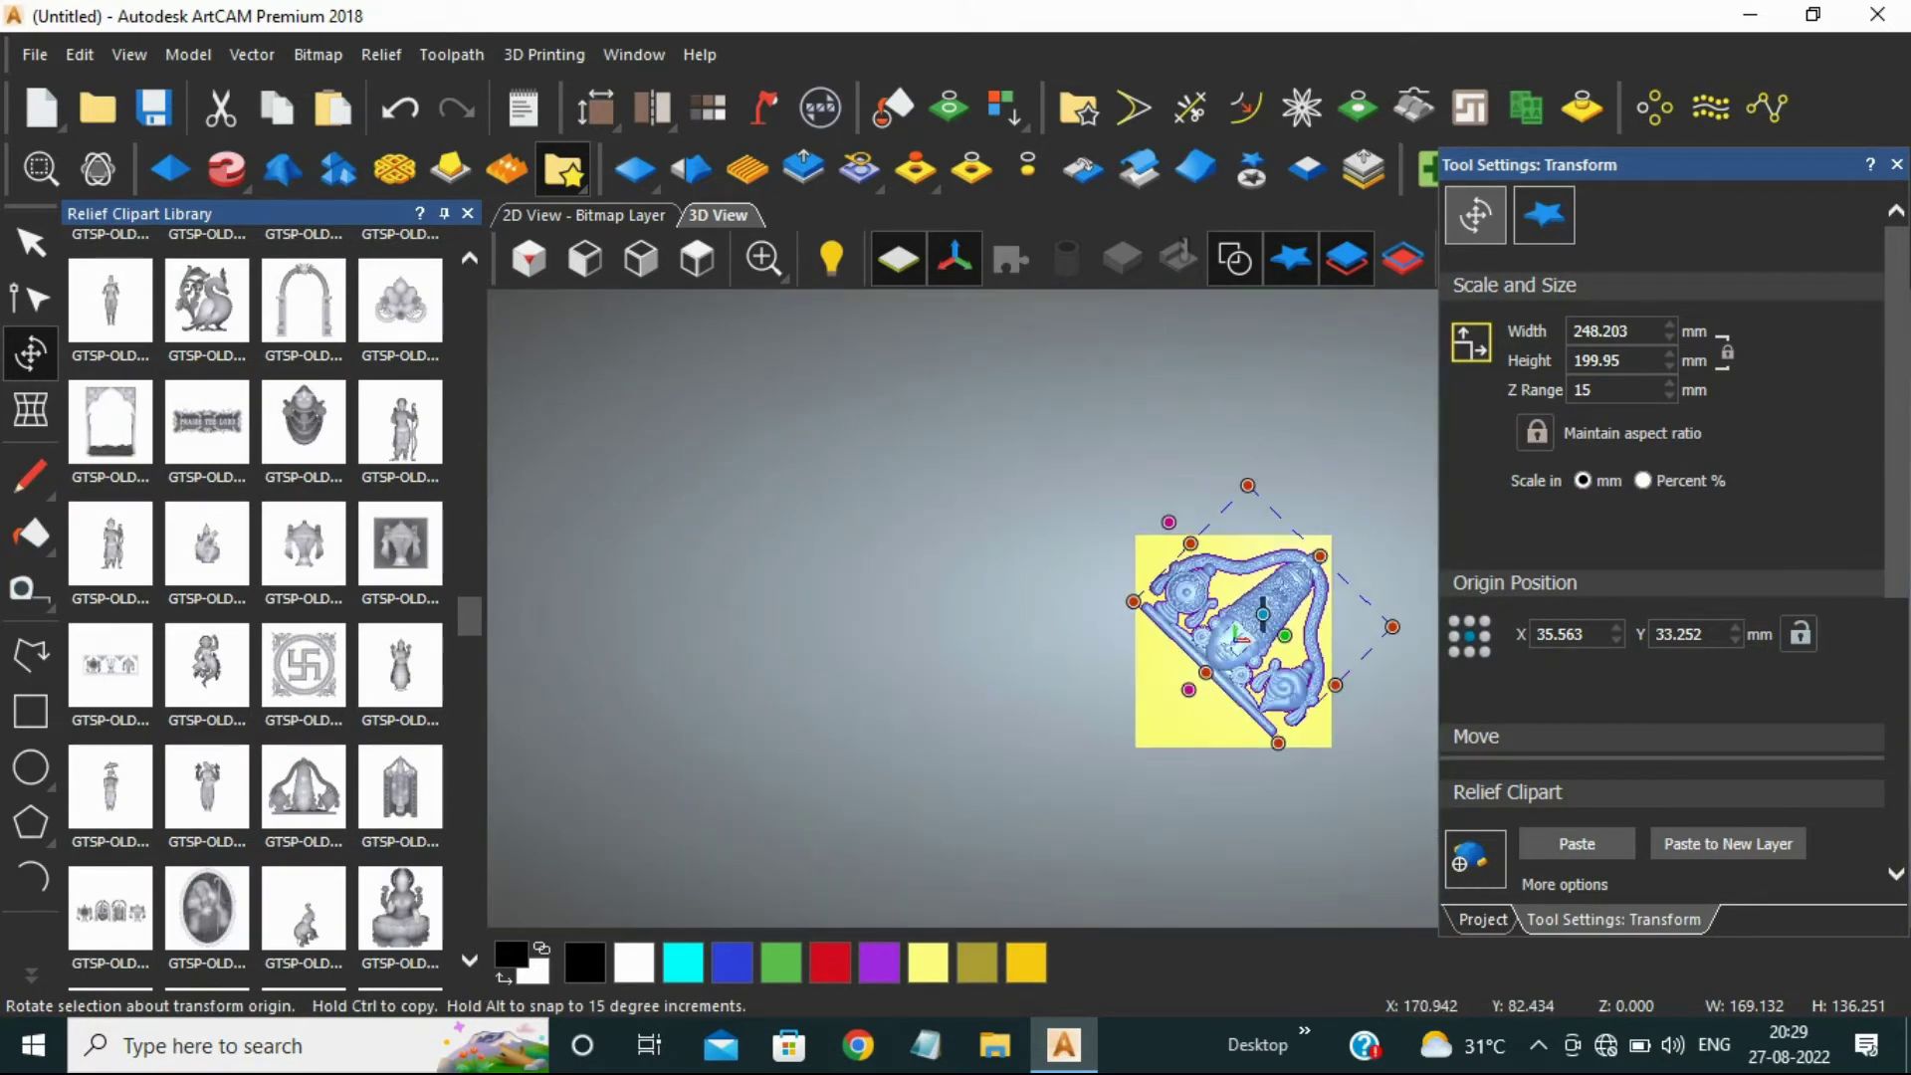
Step: Set the clipart's Z range to 55 mm
scroll(1367, 571, up, 2)
click(1583, 390)
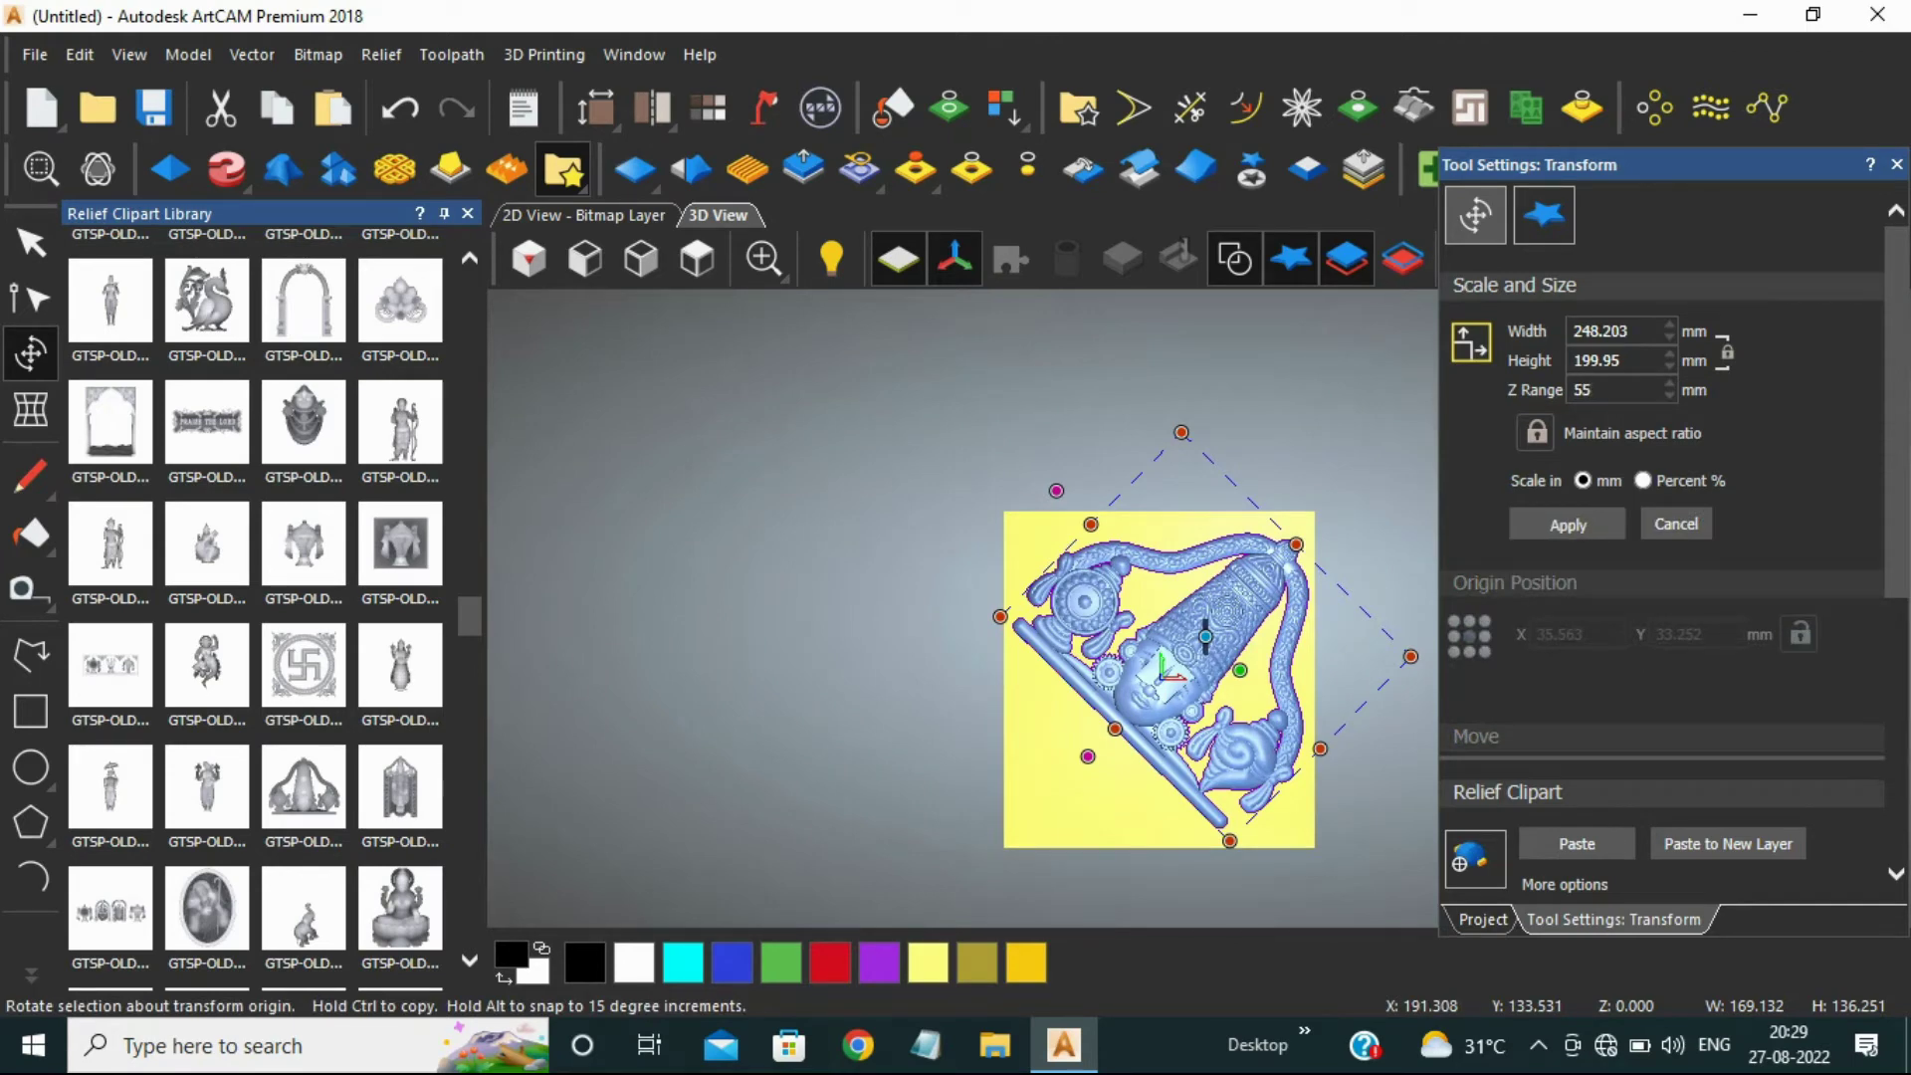
key(Return)
scroll(1186, 674, up, 4)
scroll(1198, 603, down, 4)
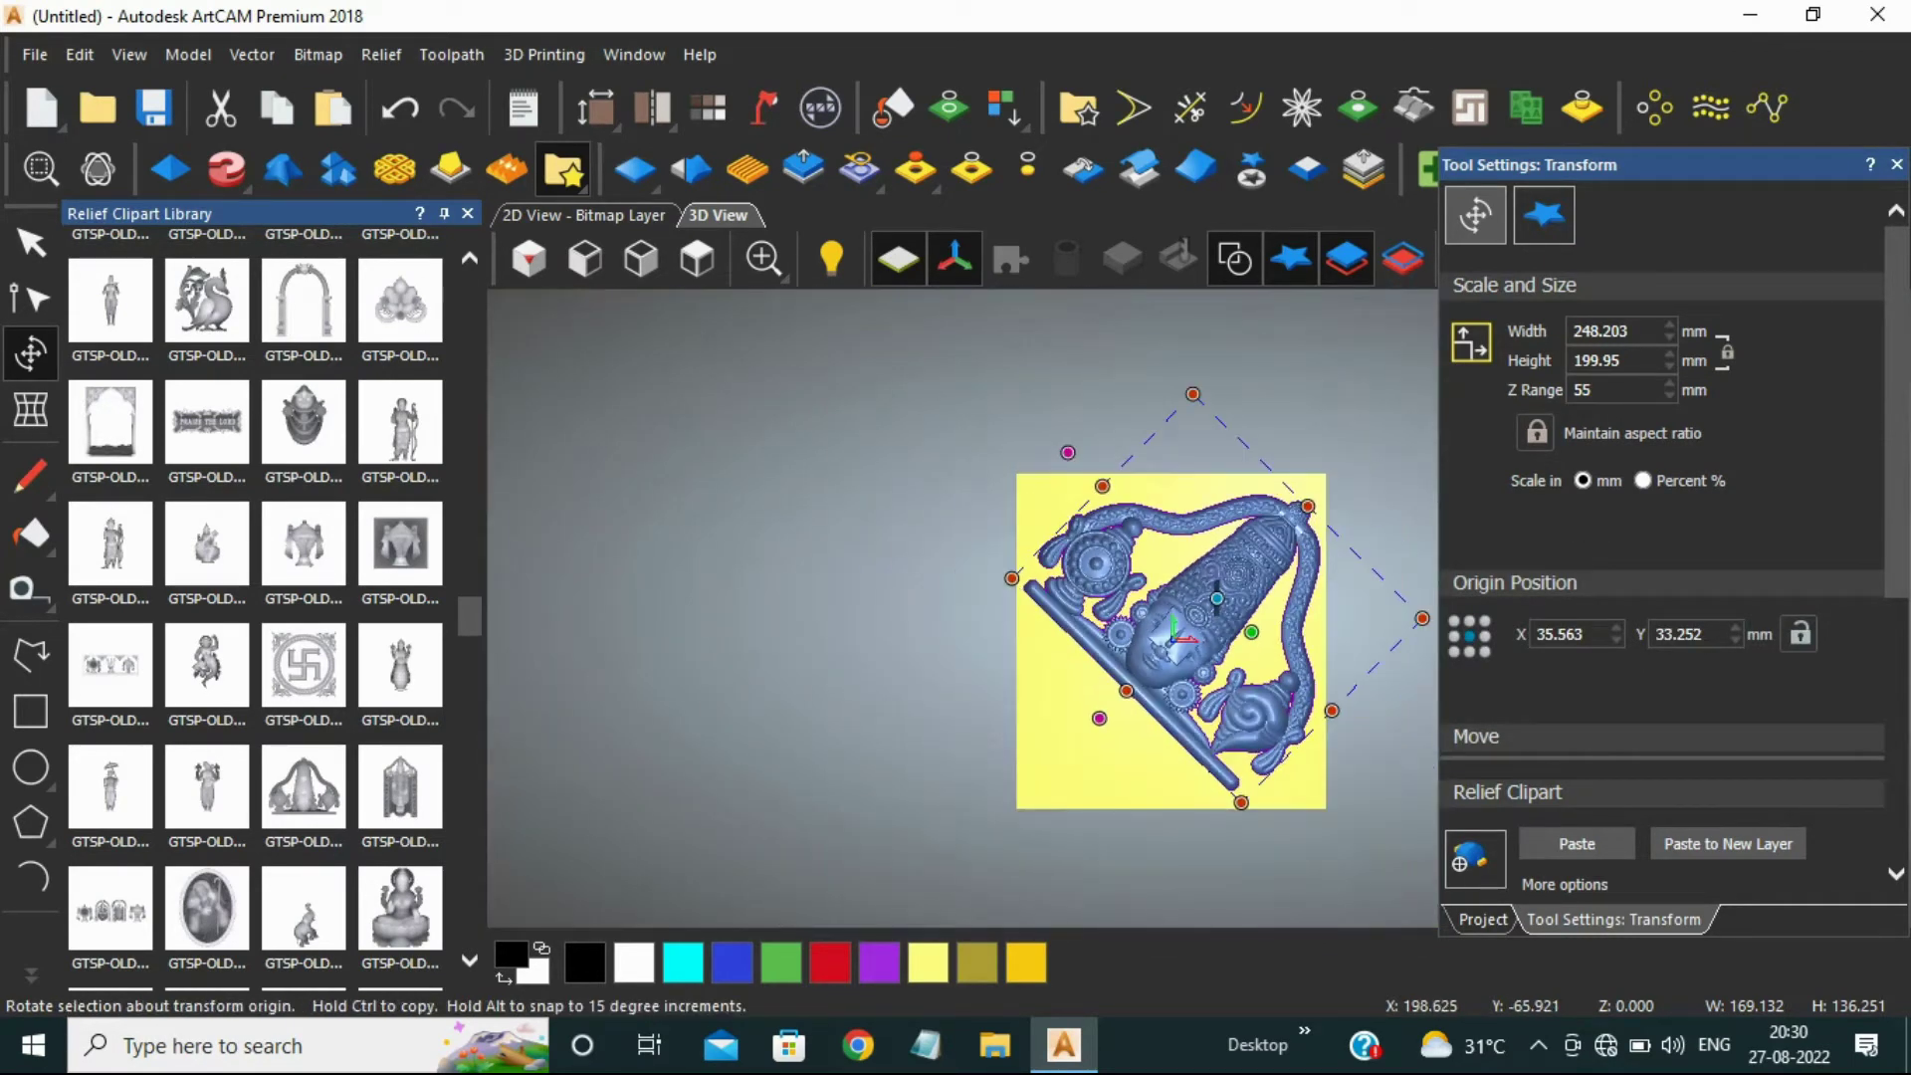
Step: Paste the clipart into the front relief and close the relief clipart library
click(1577, 843)
scroll(1165, 647, up, 5)
drag(1141, 592, 1180, 607)
scroll(1180, 607, down, 4)
click(467, 213)
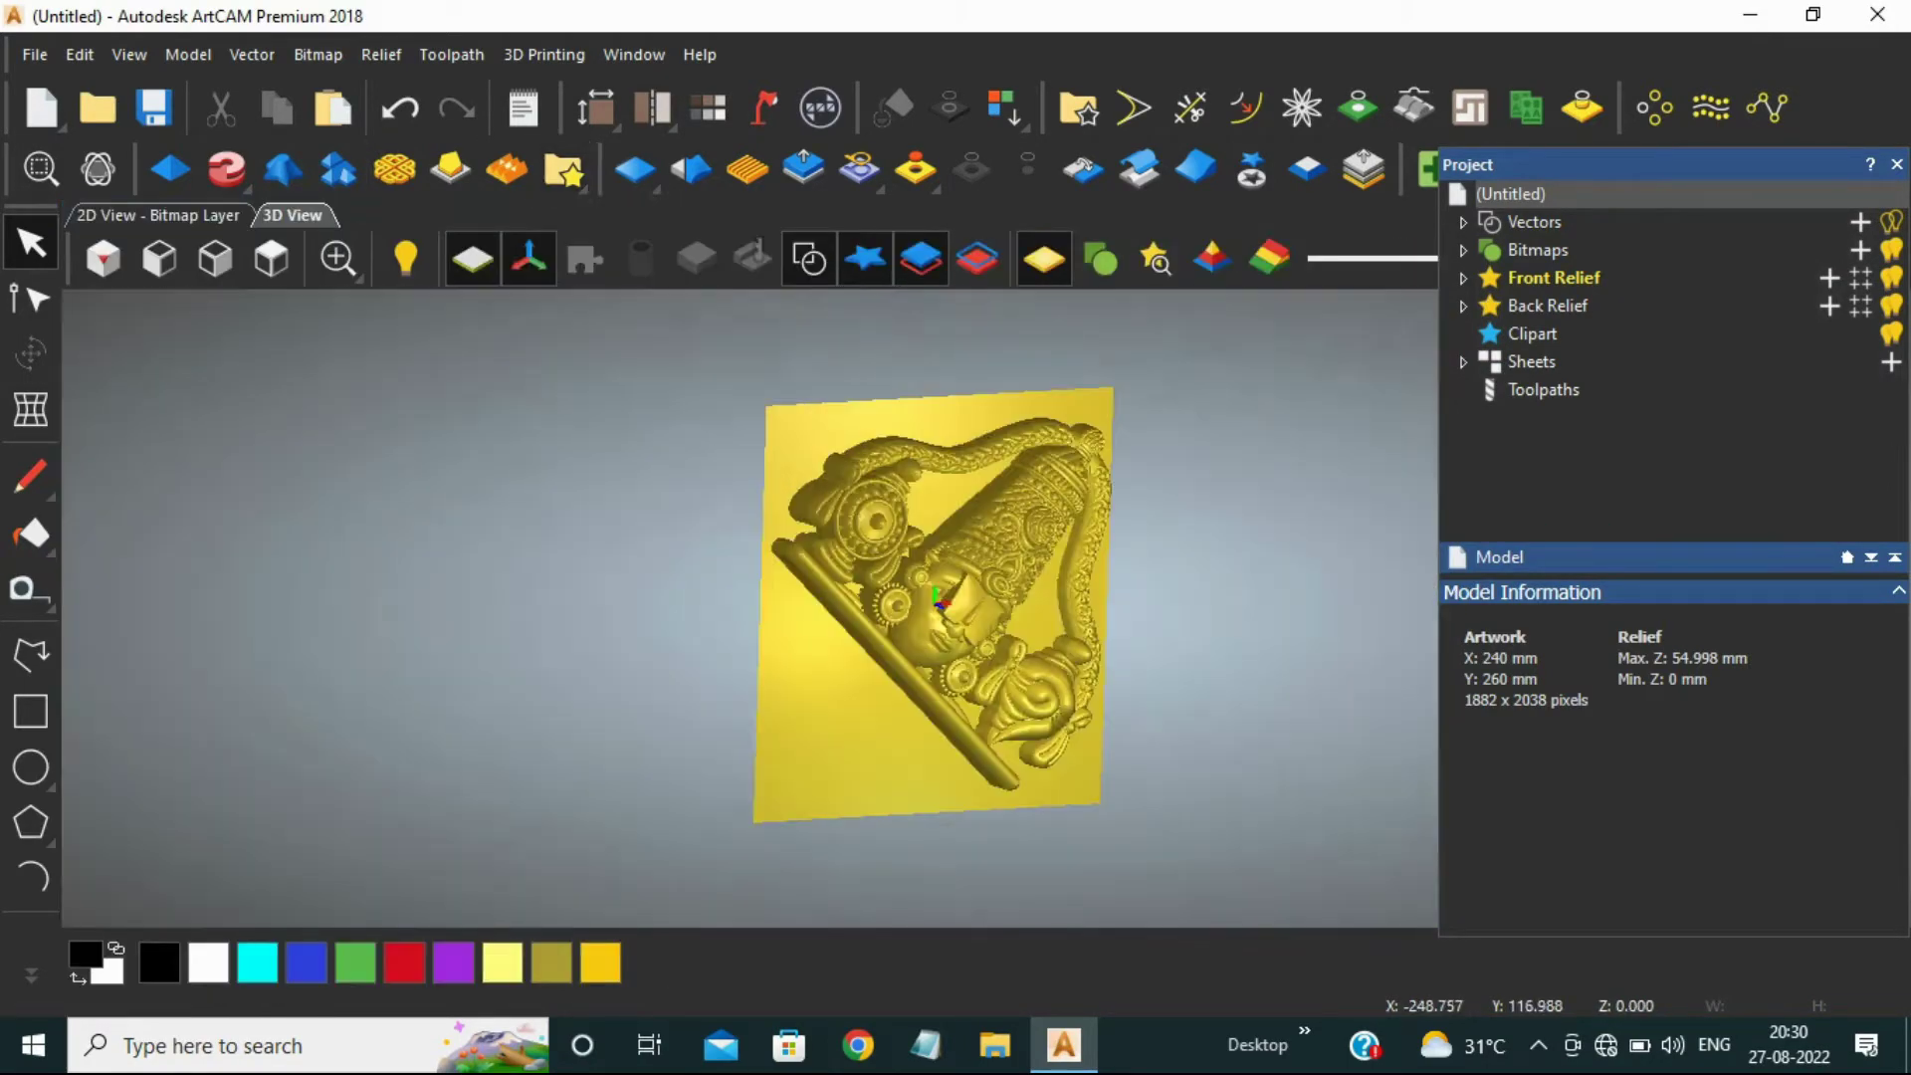
Step: Start a polyline in the top view, tracing just outside the garland along the upper edge to the plate's upper-right corner
click(270, 258)
click(30, 654)
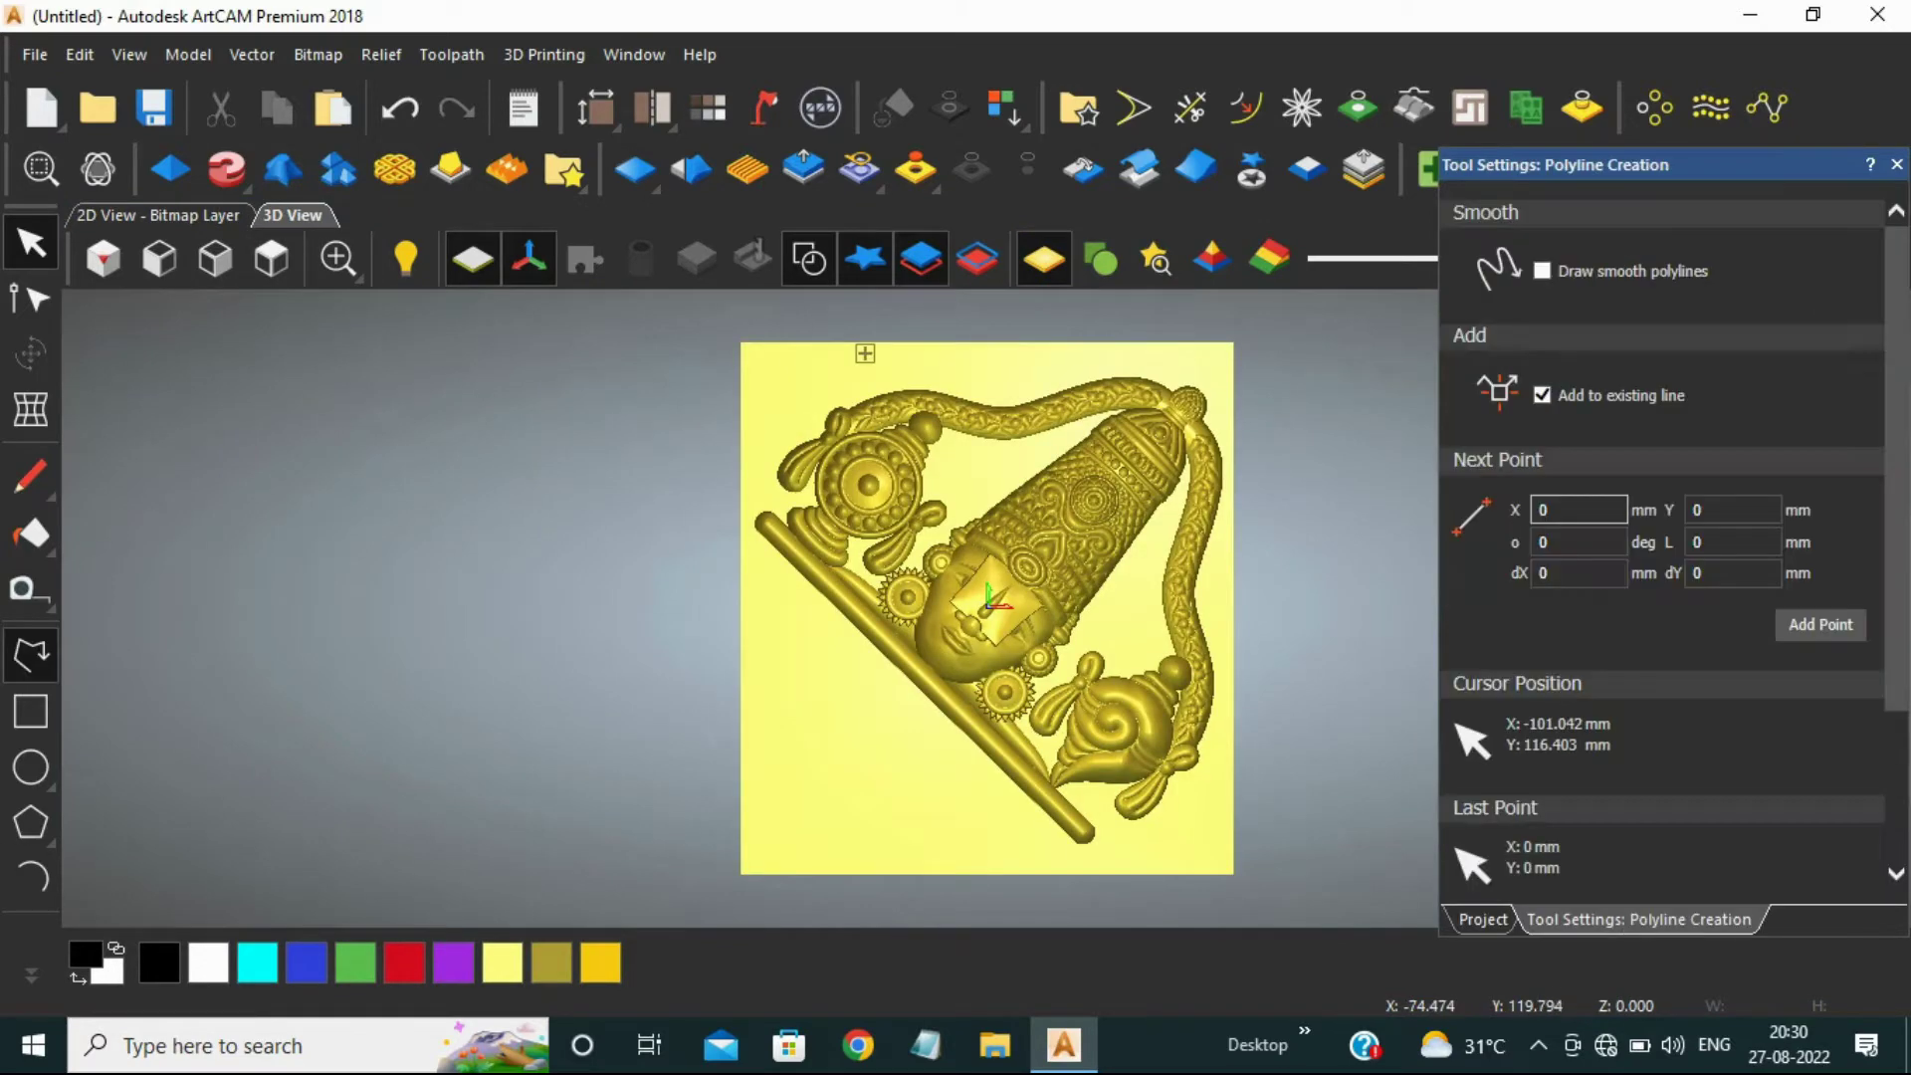
scroll(887, 358, up, 1)
click(852, 386)
click(911, 376)
click(962, 386)
click(1025, 395)
click(1038, 396)
click(1086, 379)
click(1159, 364)
click(1231, 362)
click(1250, 363)
click(1295, 372)
click(1313, 385)
click(1340, 416)
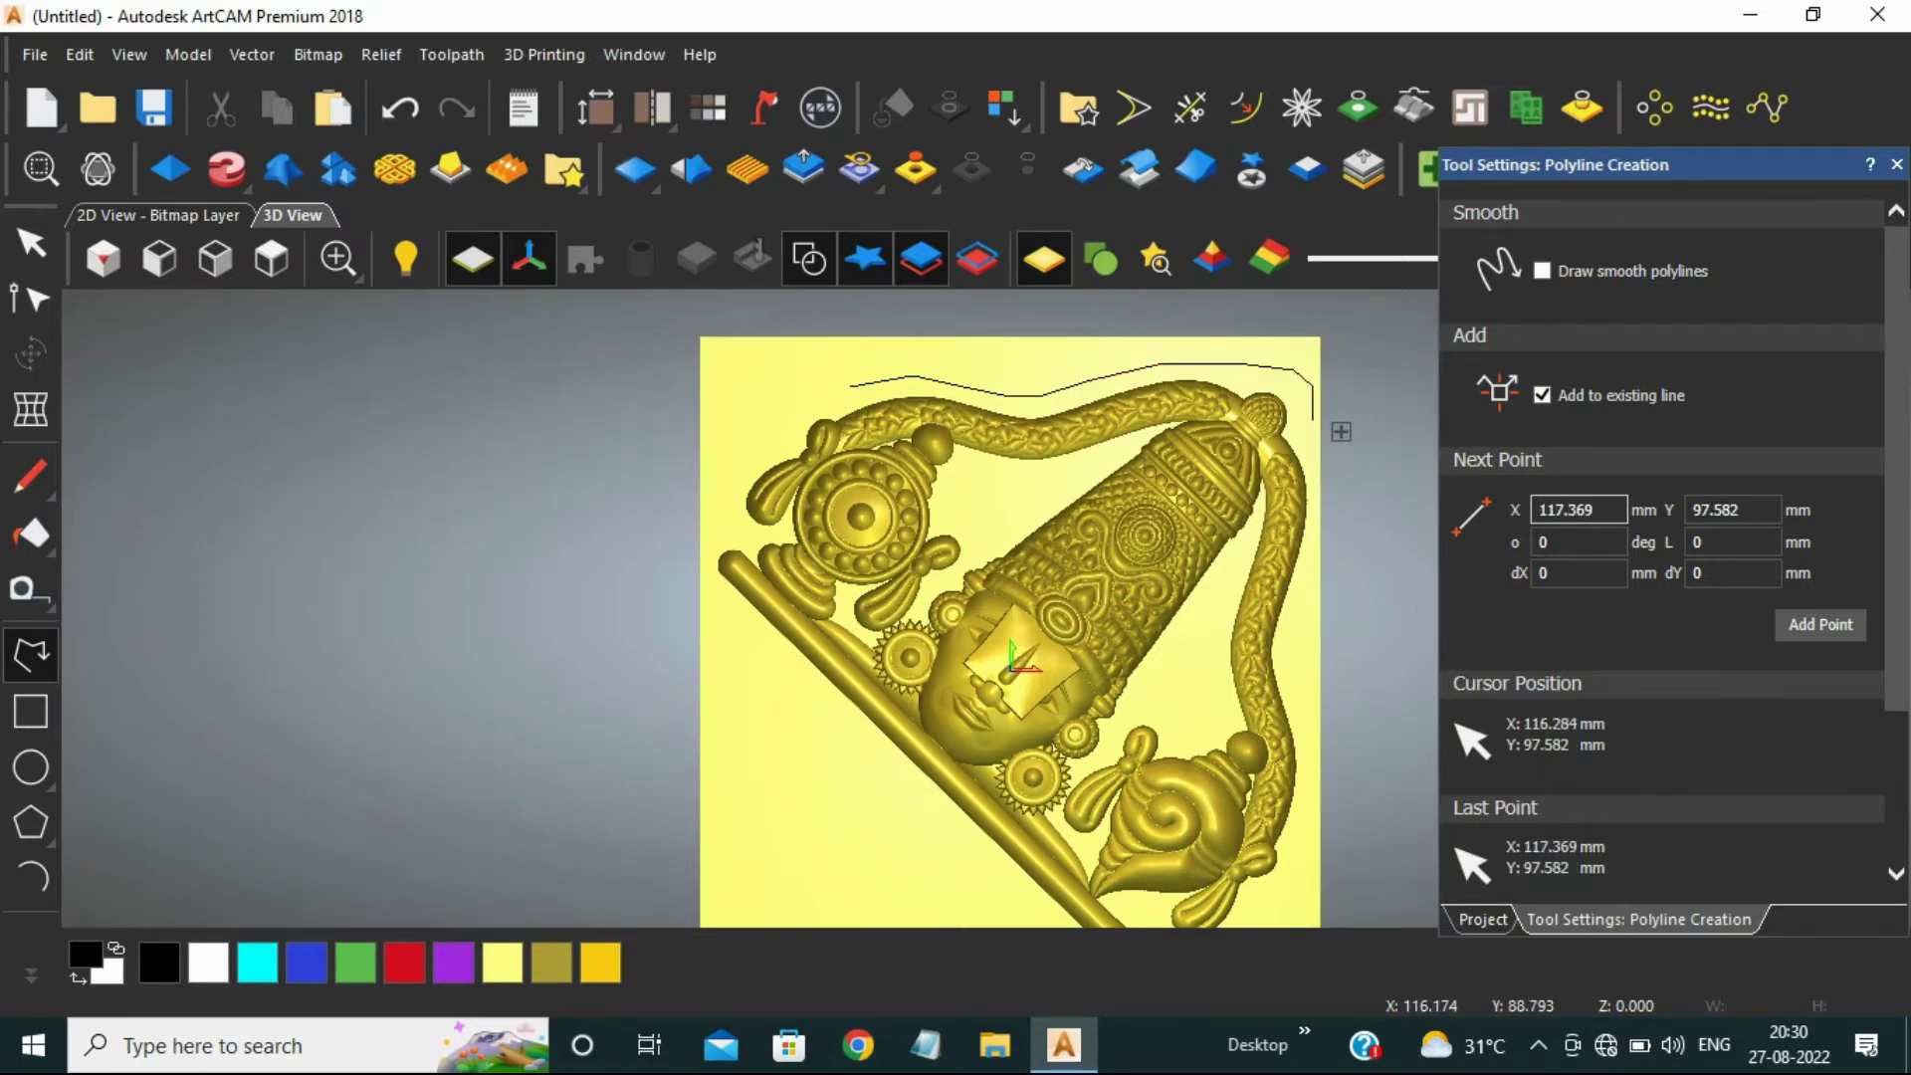
Step: Continue the polyline down the plate's right edge, following the outside of the garland
click(1349, 464)
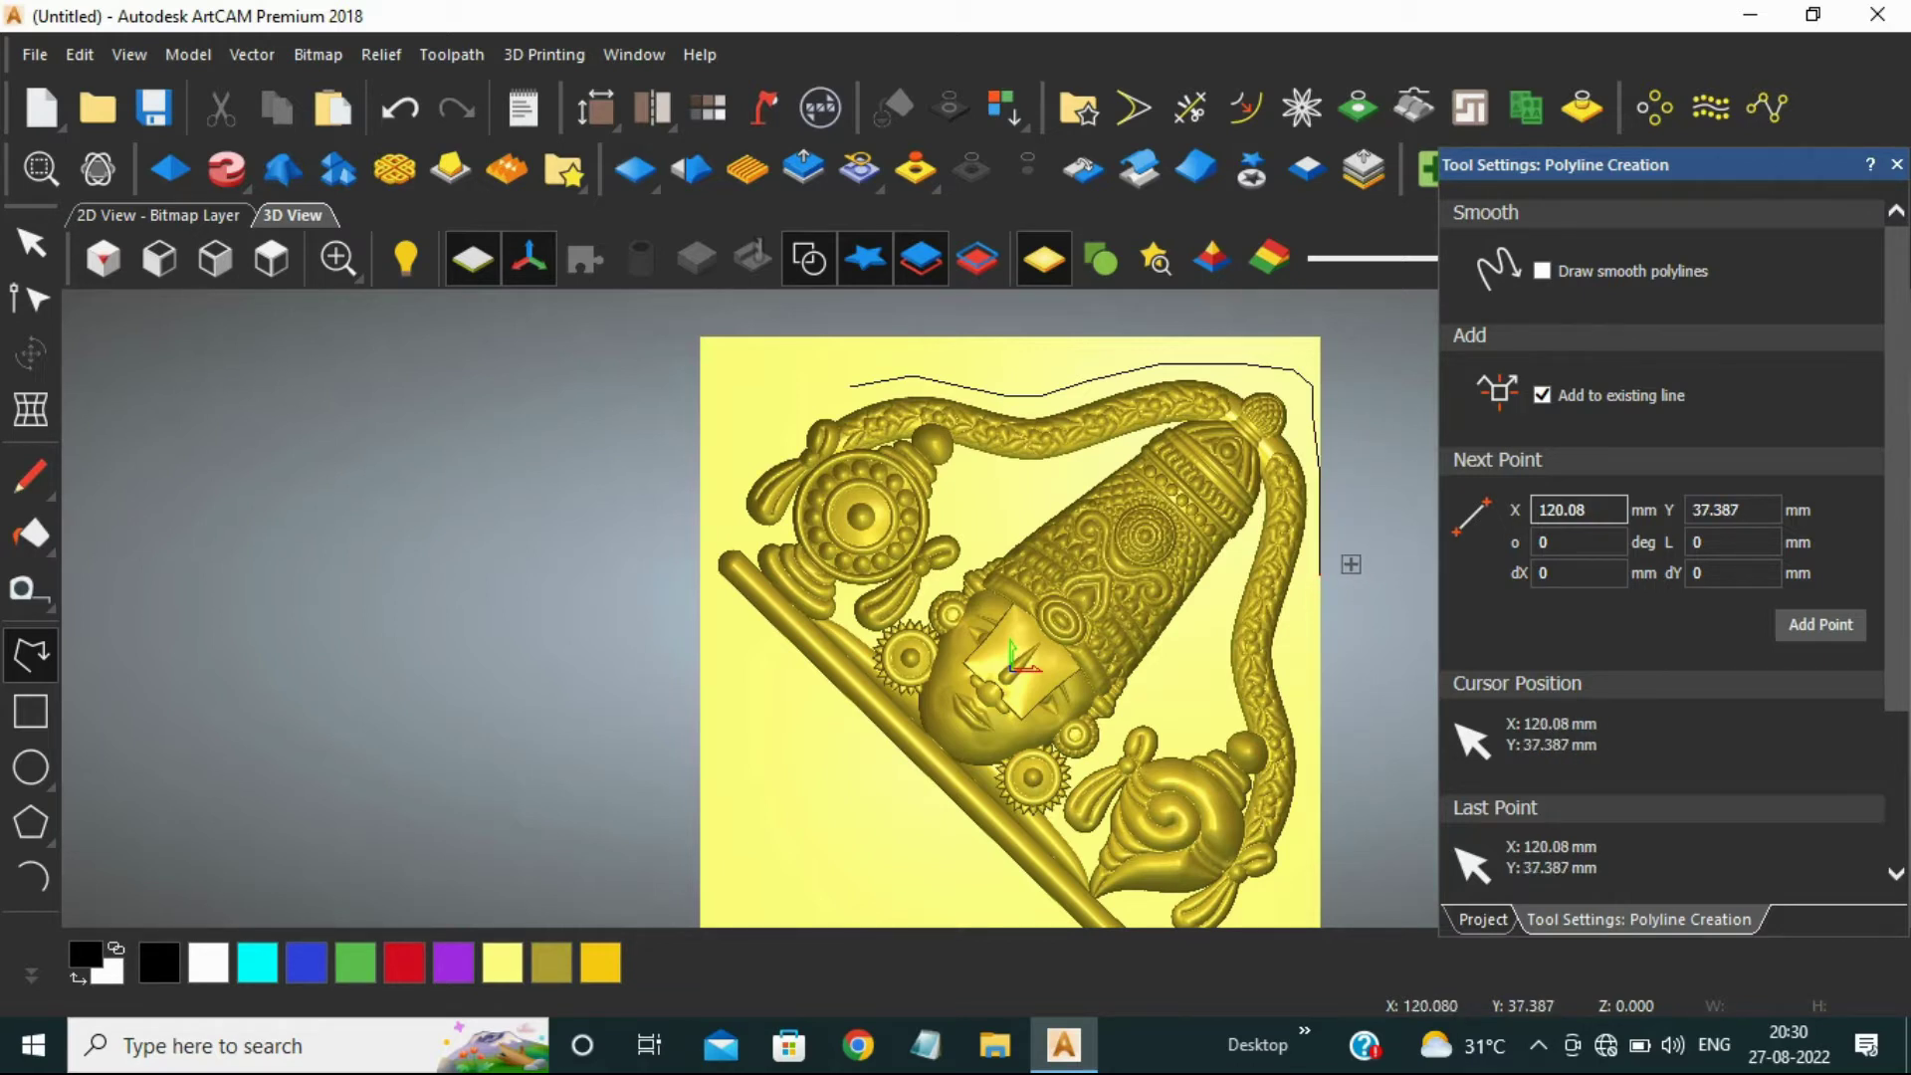
click(1335, 622)
click(1299, 669)
click(1314, 714)
click(1318, 769)
Step: Extend the polyline around the conch ornament and past the lower end of the base bar
scroll(1244, 772, down, 2)
scroll(1270, 765, up, 3)
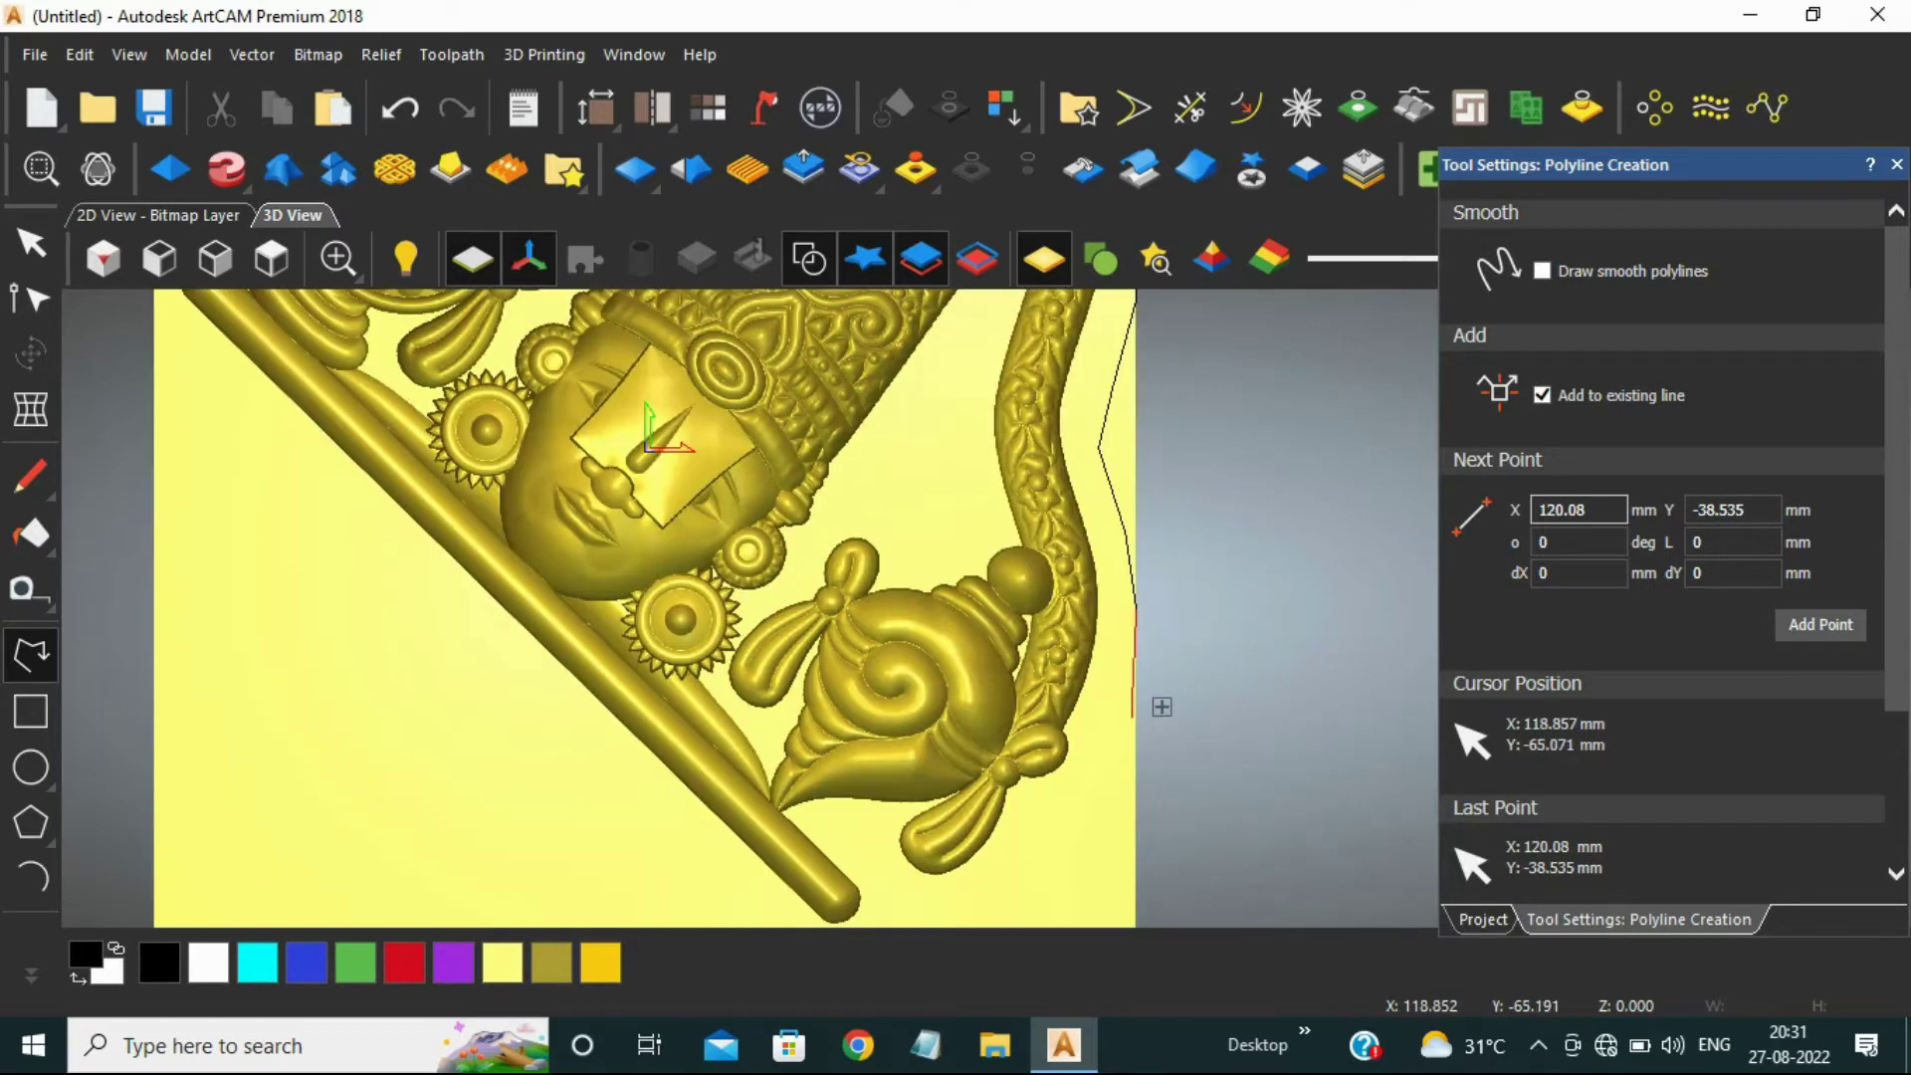
click(1133, 707)
click(1094, 794)
click(1015, 893)
scroll(1044, 882, down, 1)
click(1006, 761)
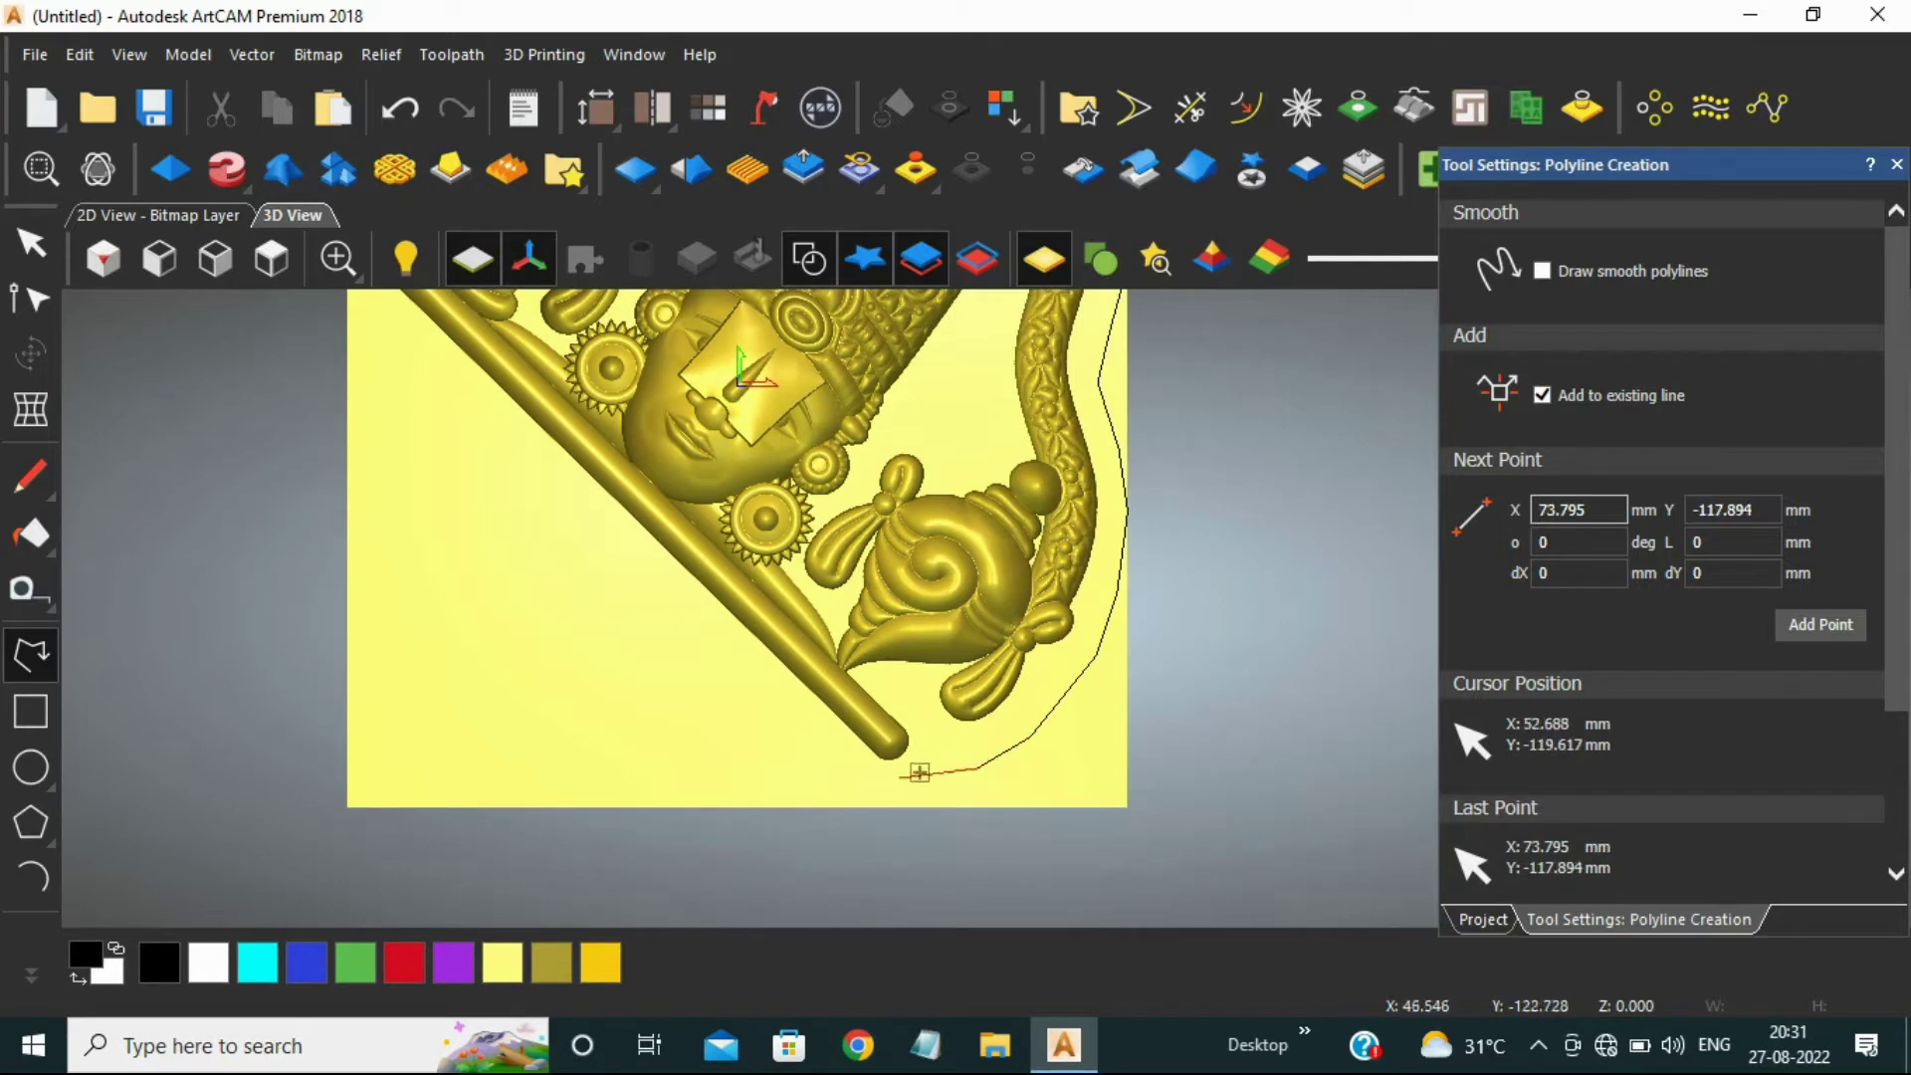
click(921, 786)
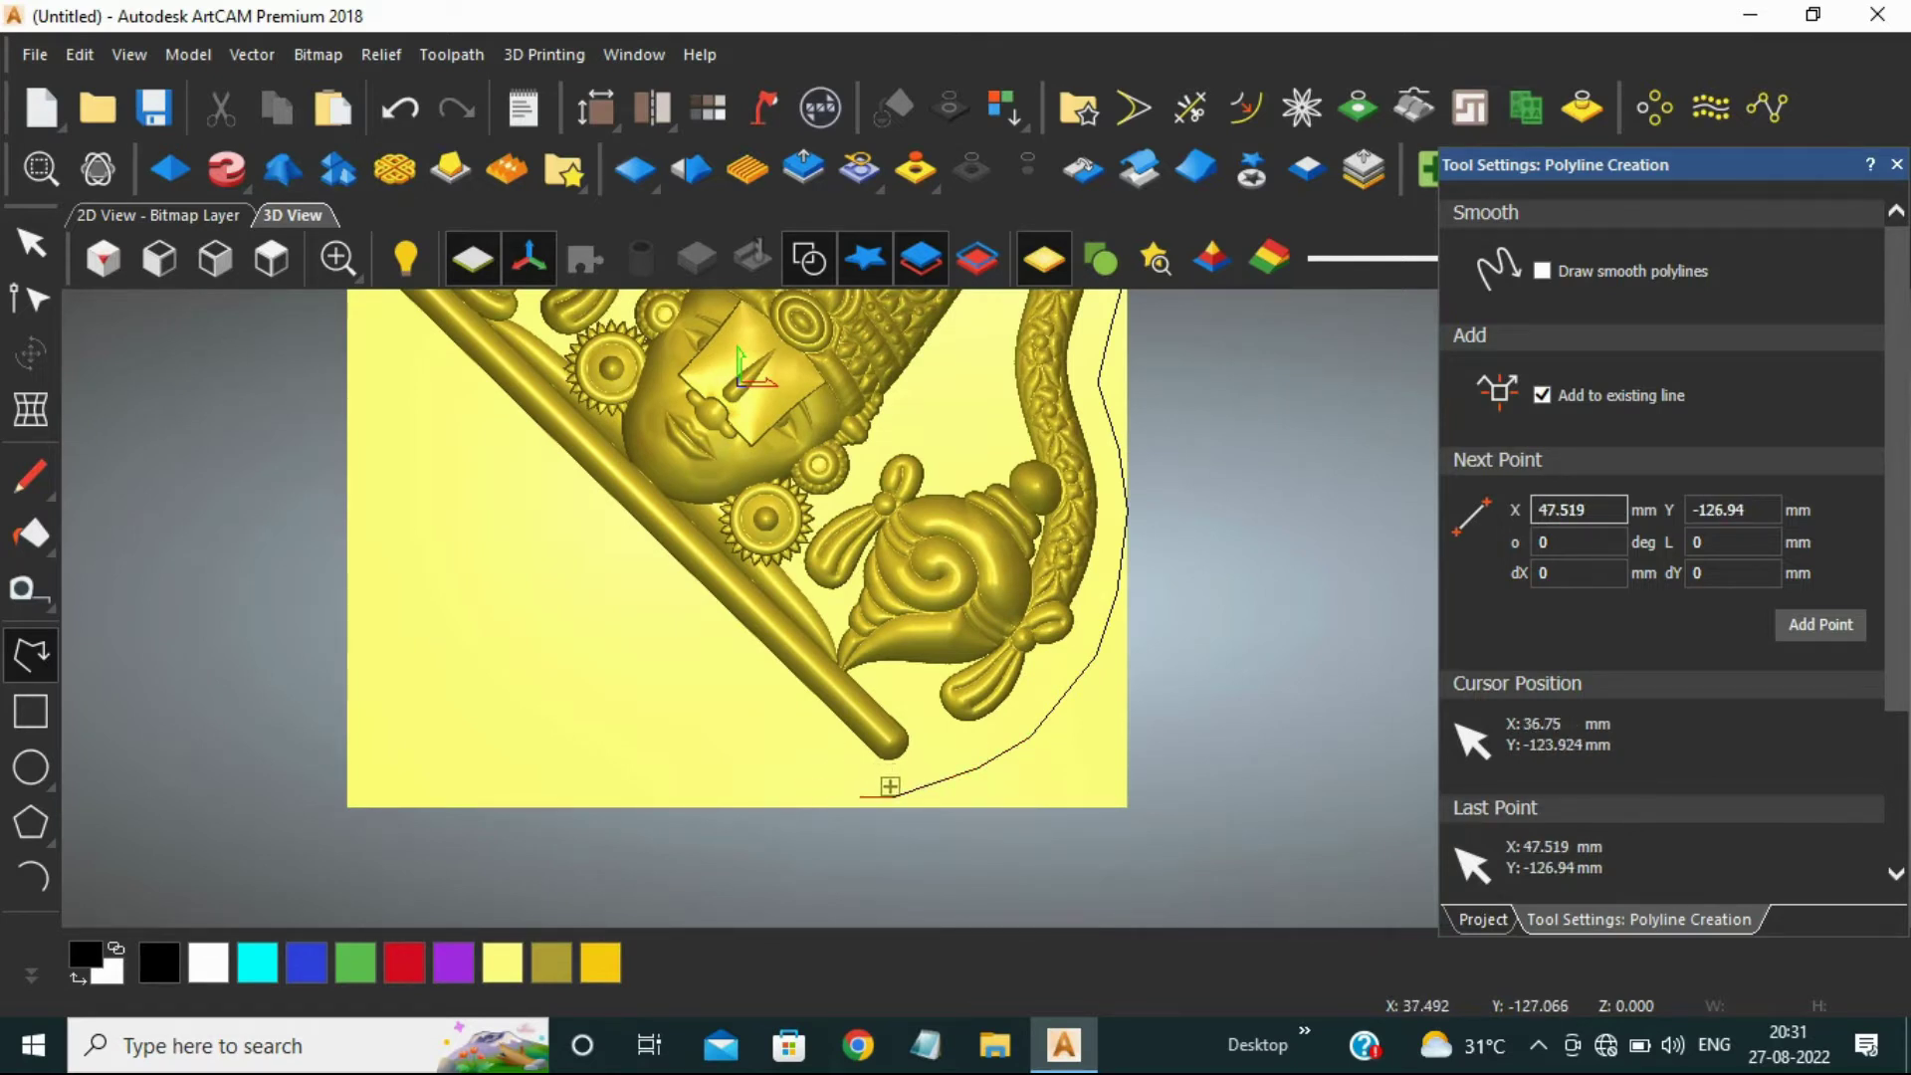
click(832, 762)
Step: Run the polyline along the base bar and around the disc ornament, closing it at its starting point
scroll(697, 657, down, 2)
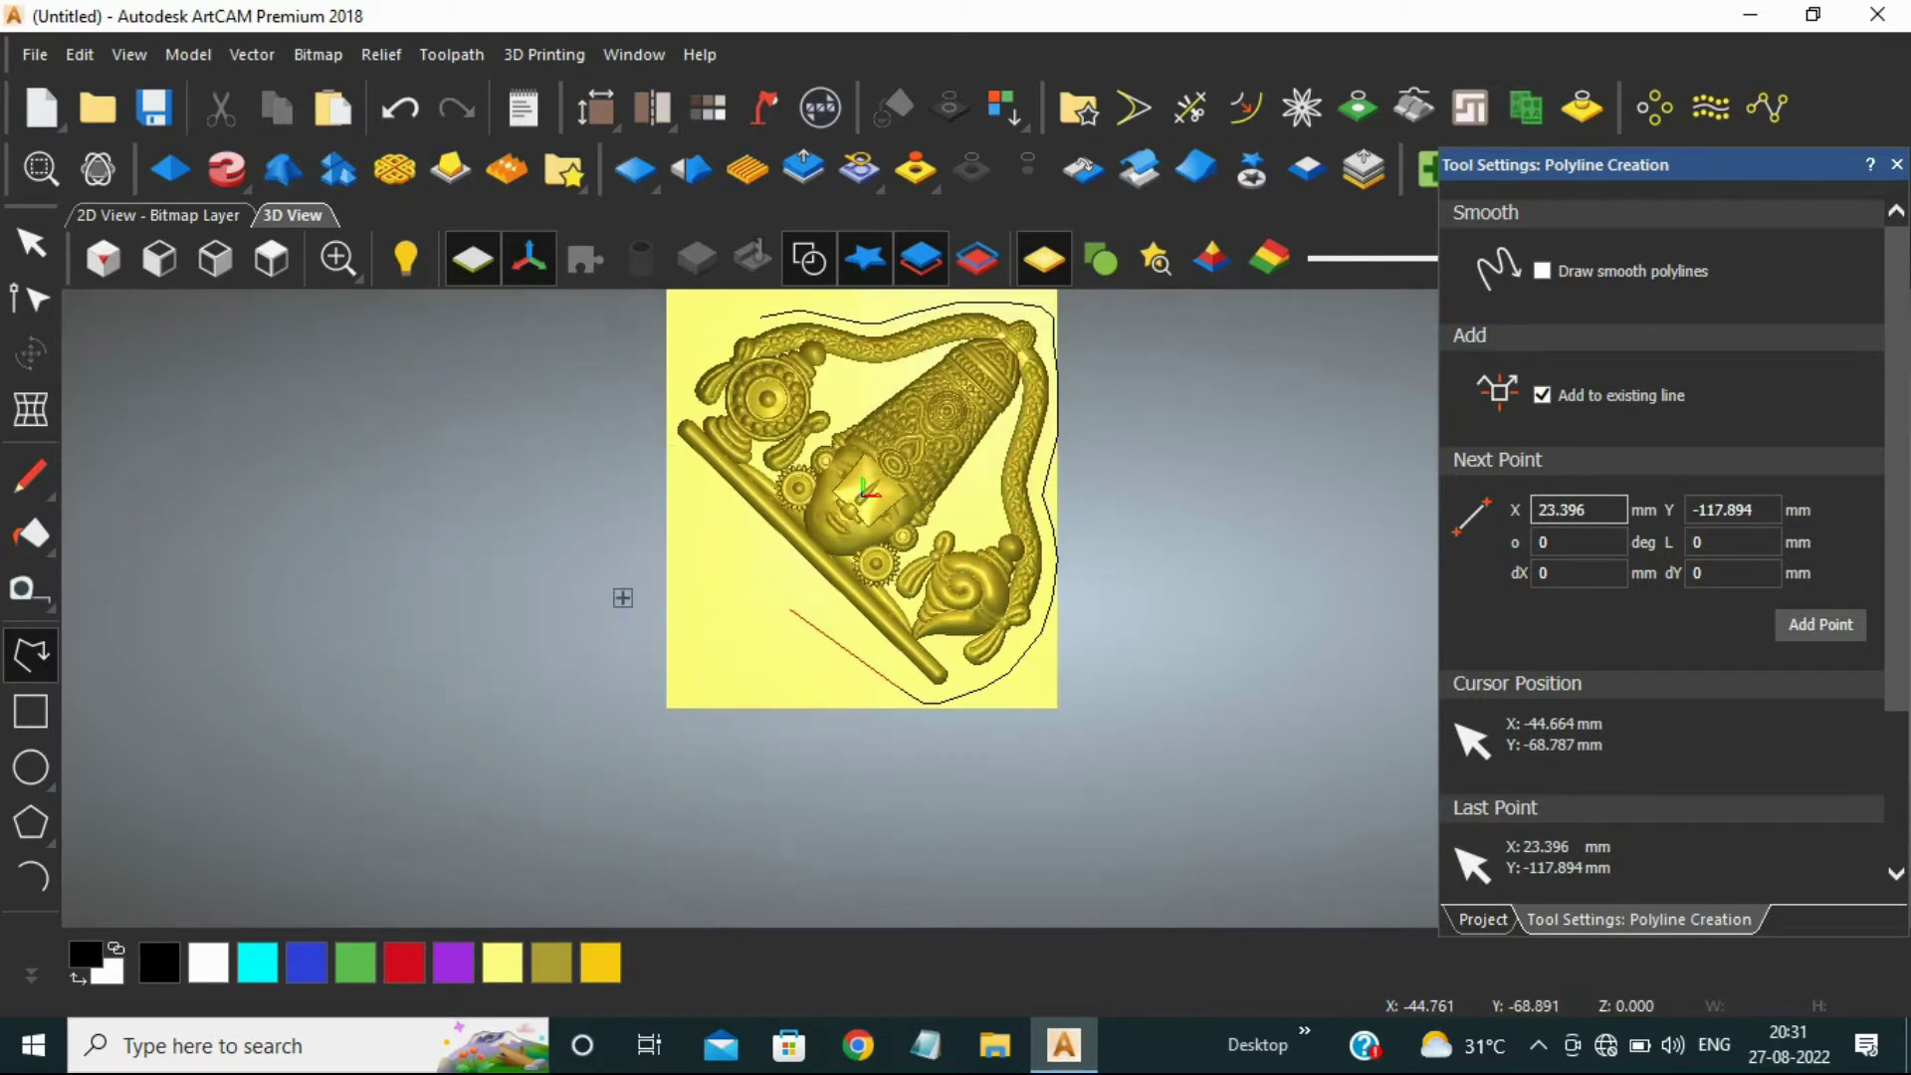
click(713, 453)
scroll(667, 397, up, 2)
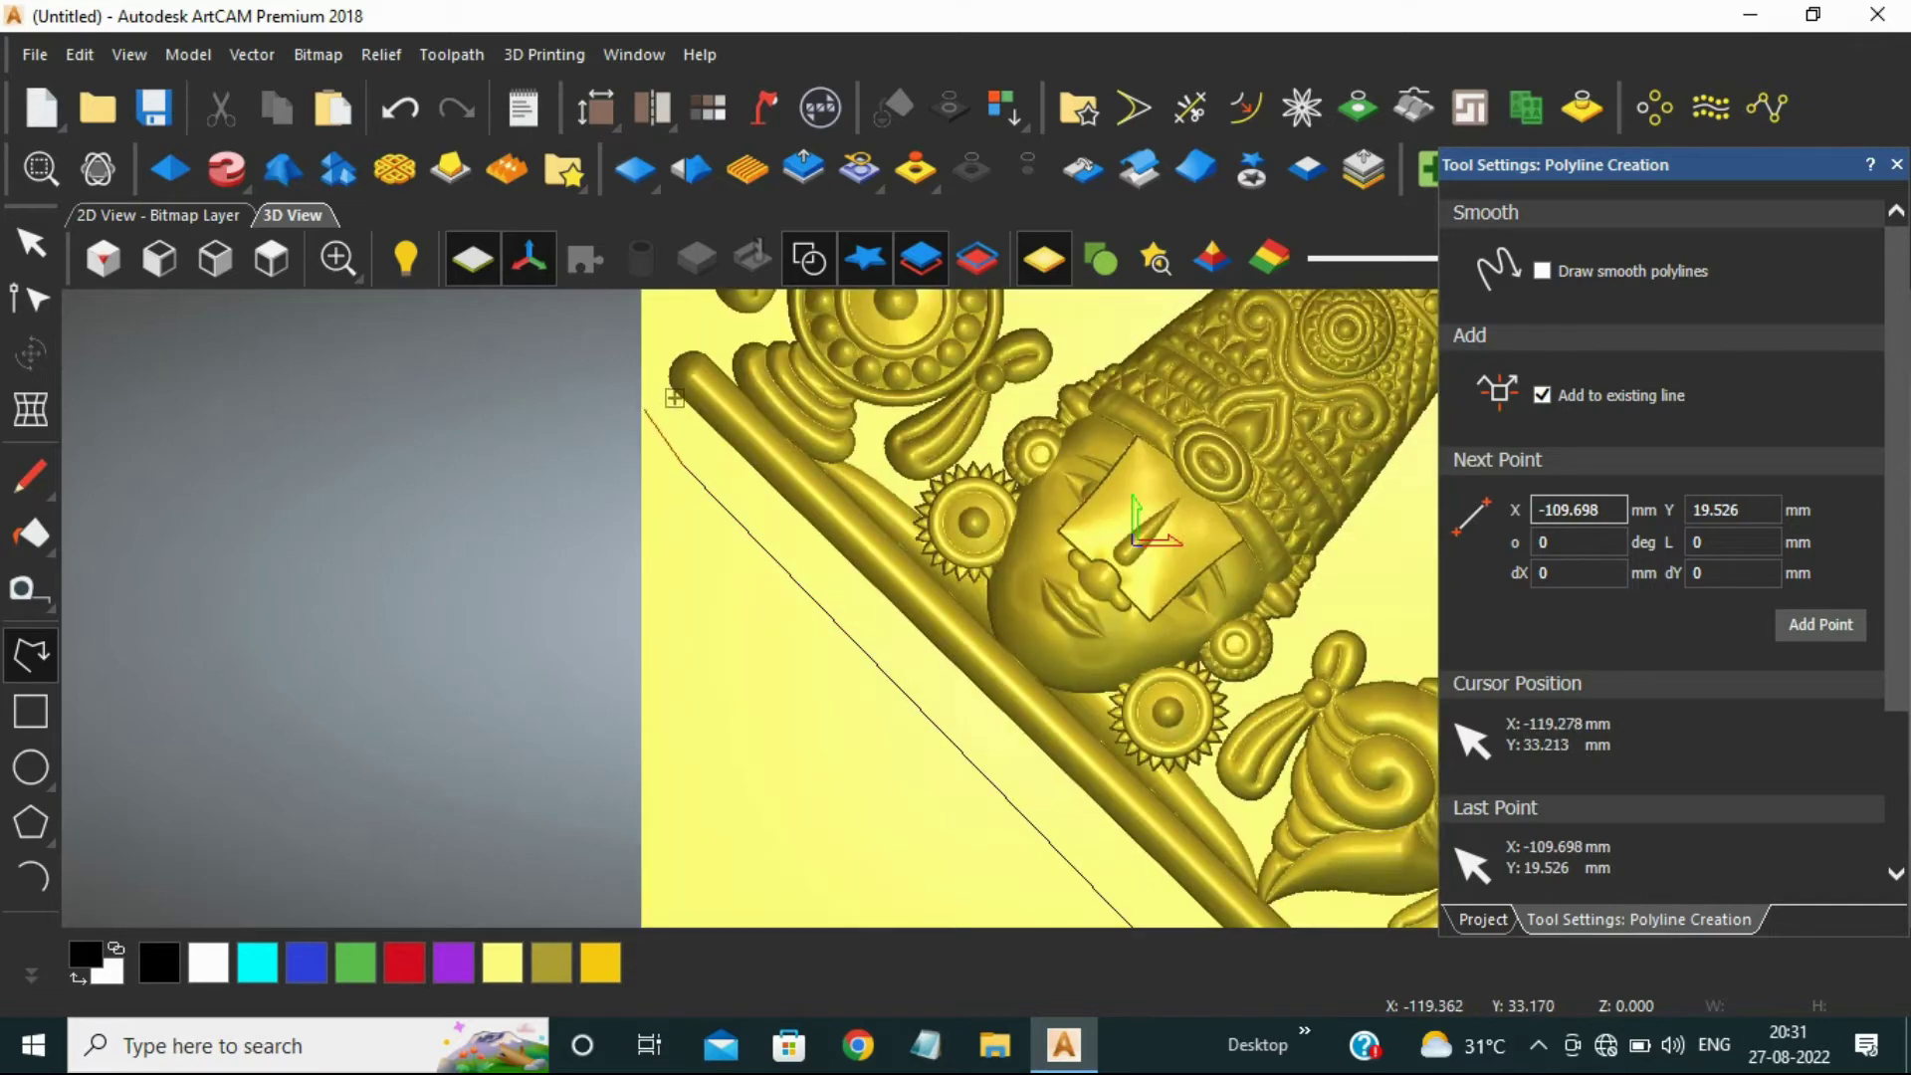
click(673, 398)
scroll(686, 393, down, 2)
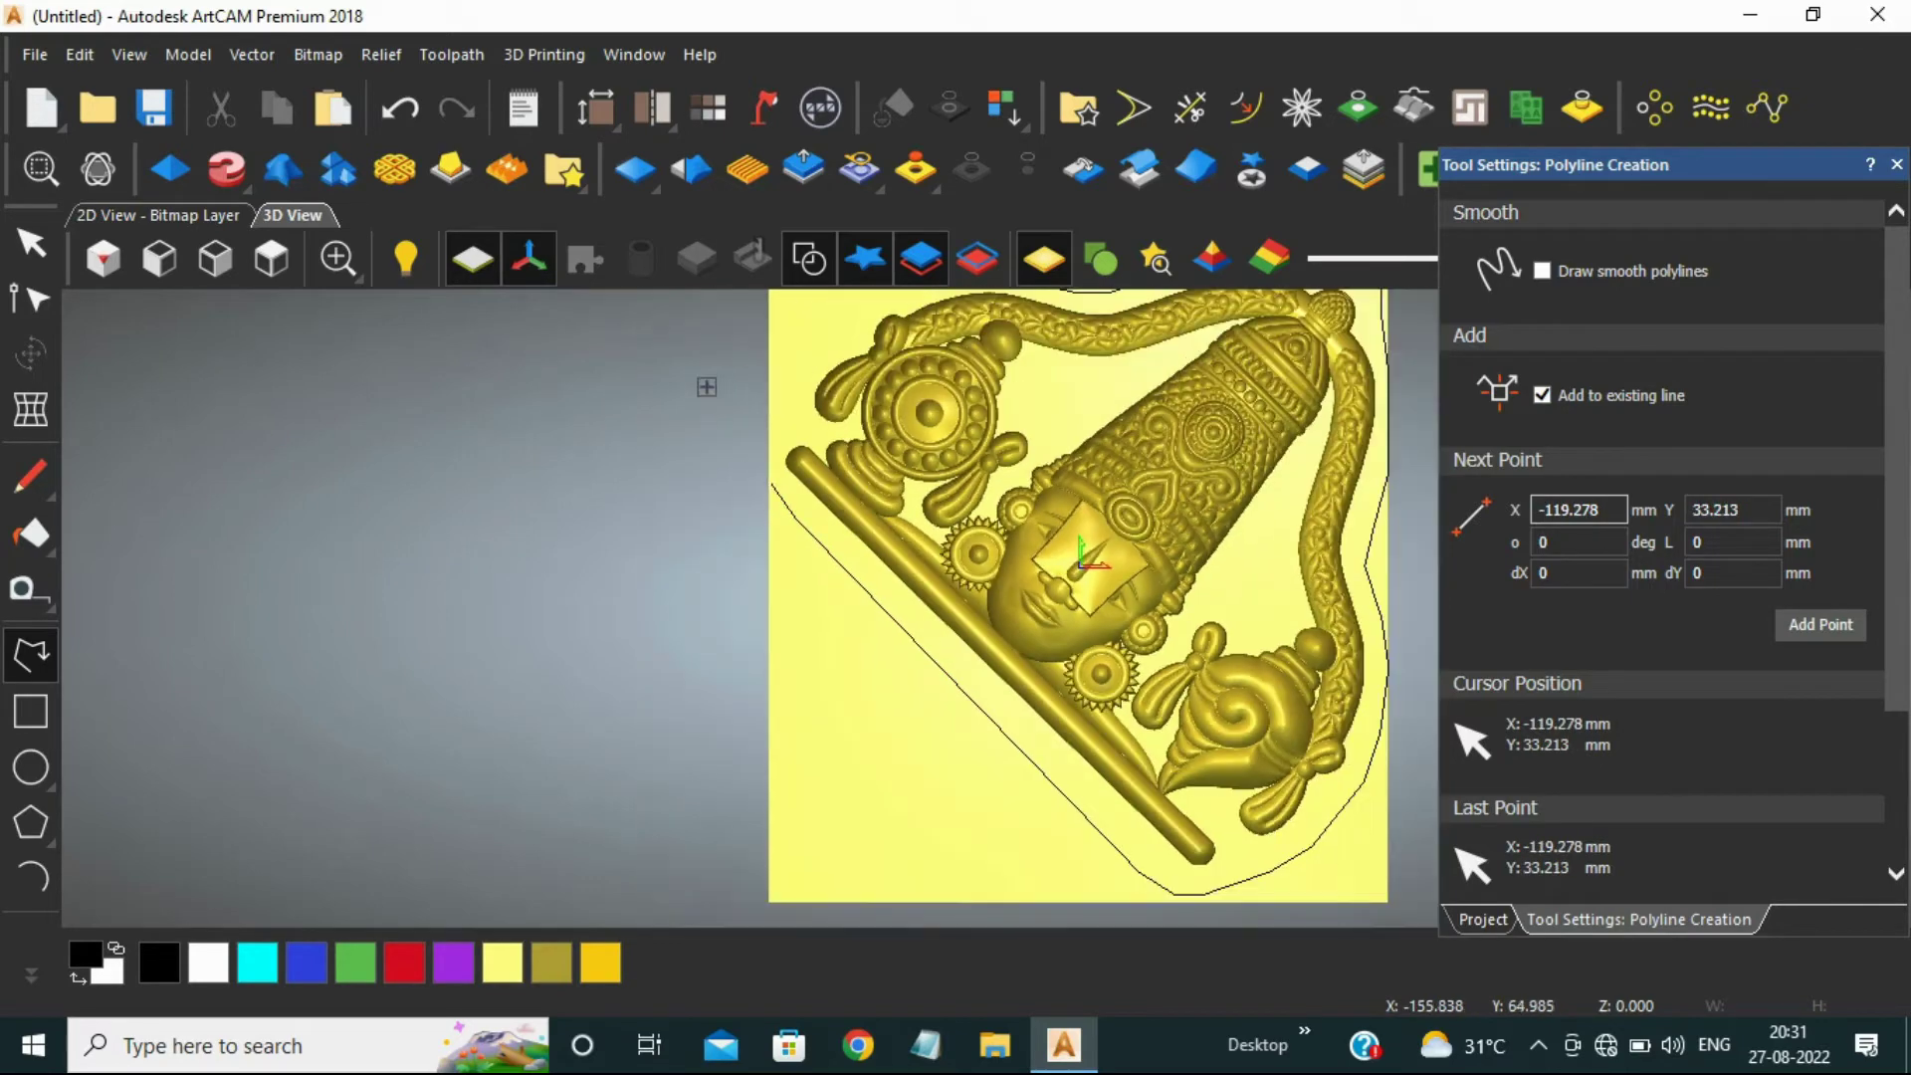
click(841, 328)
scroll(846, 333, down, 2)
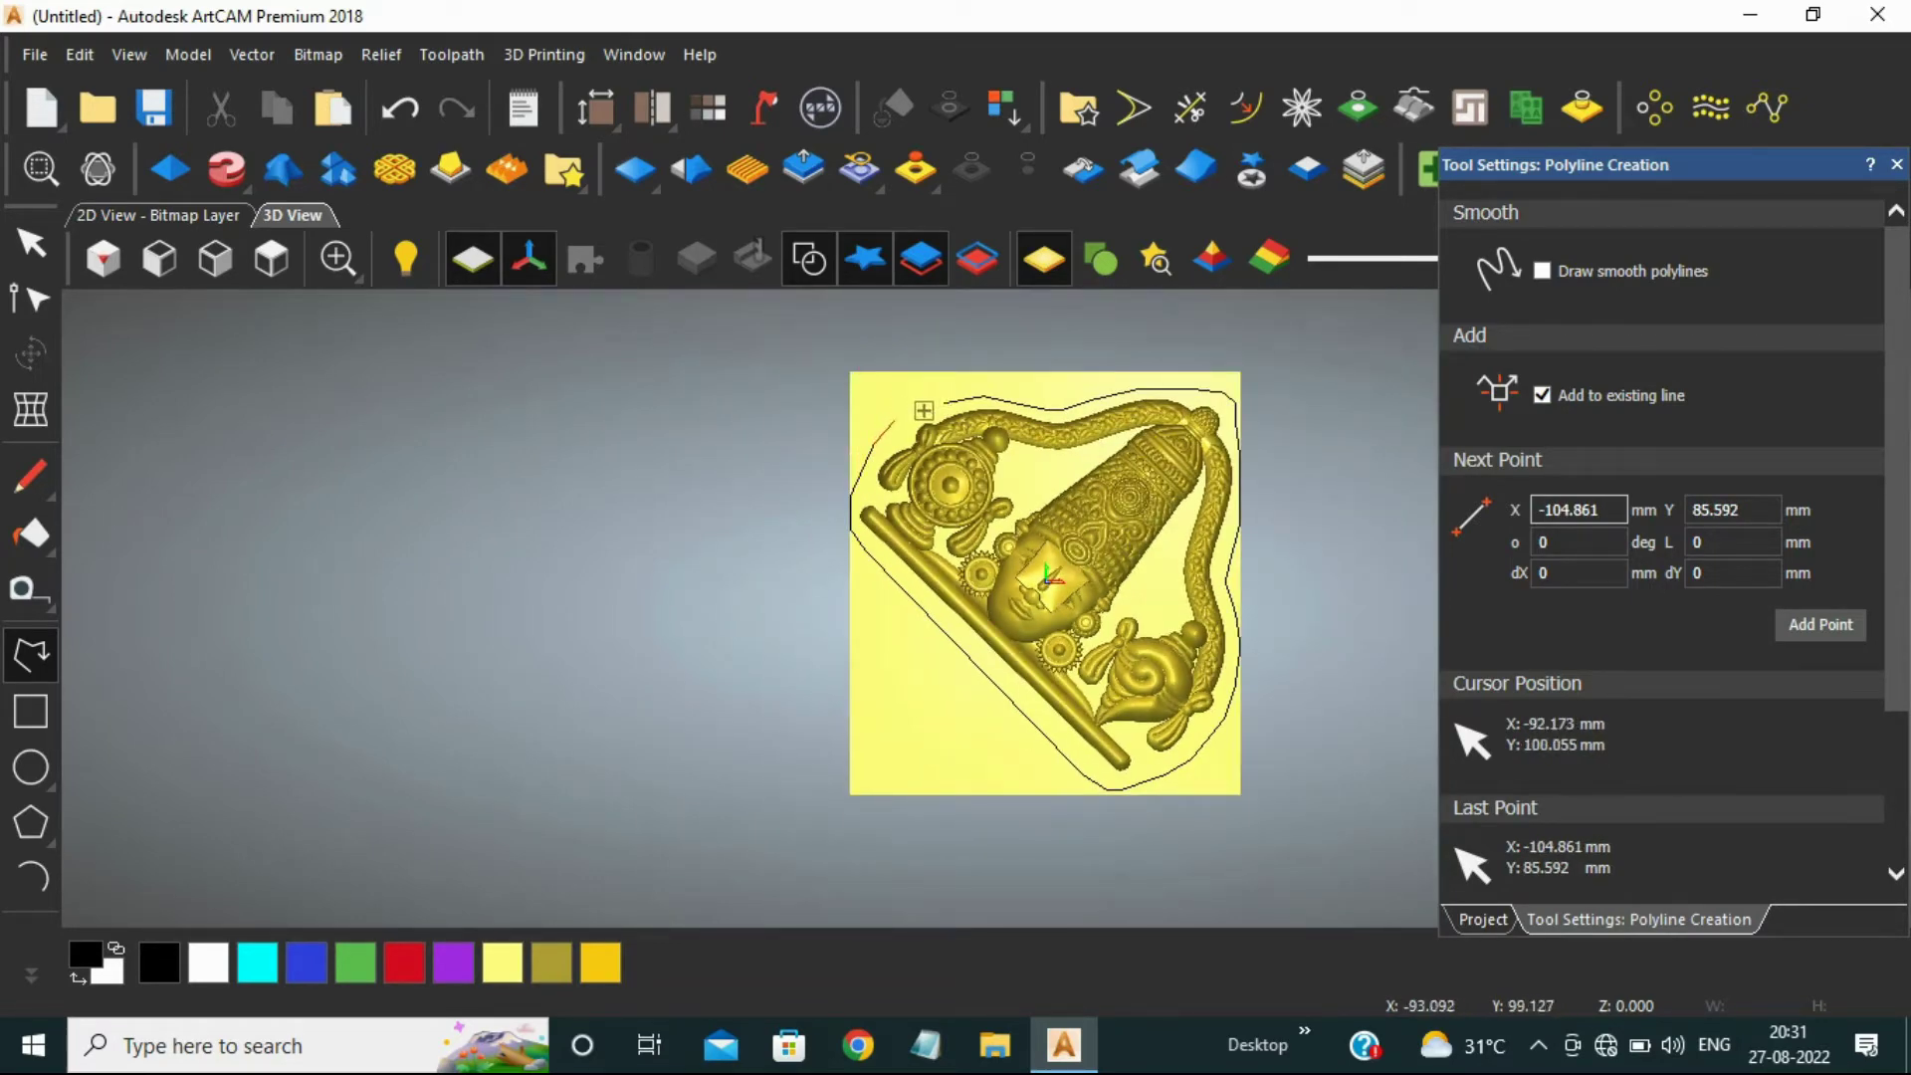
click(922, 424)
click(935, 407)
click(948, 396)
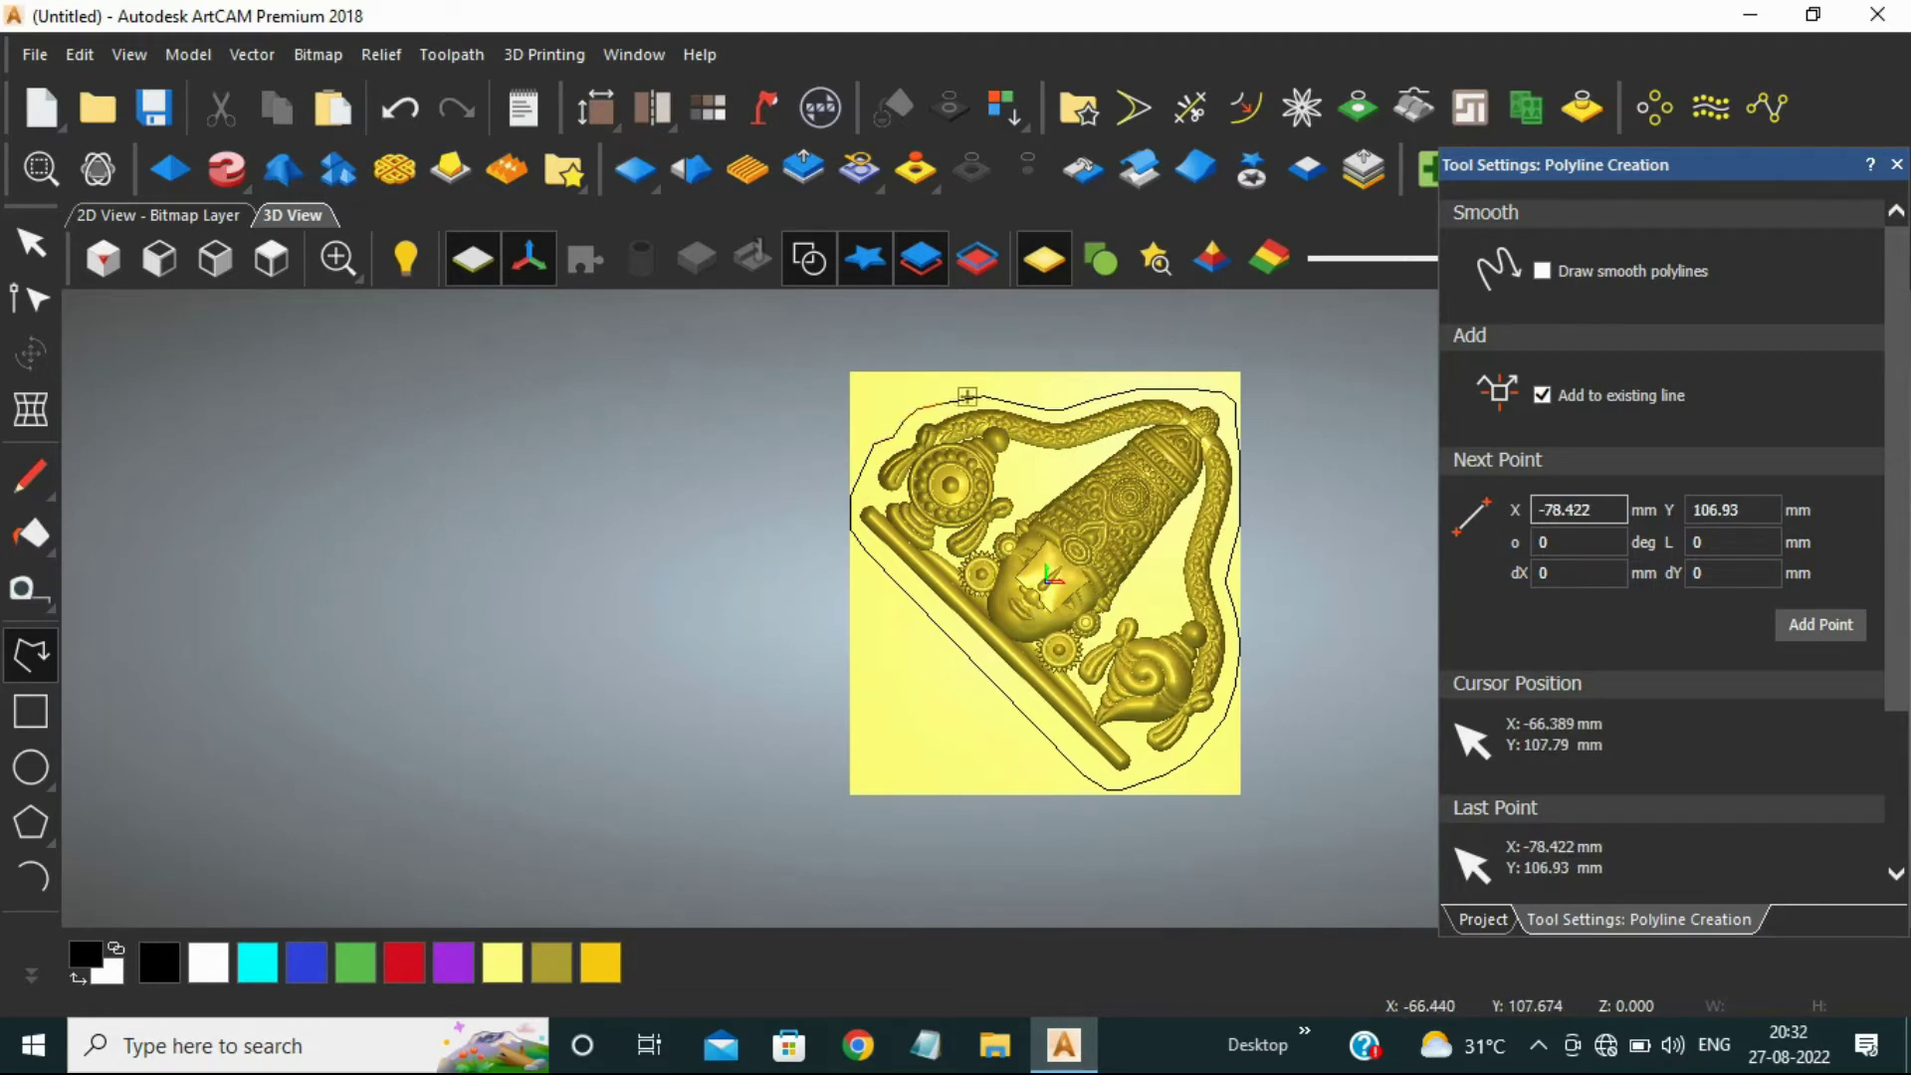
click(966, 396)
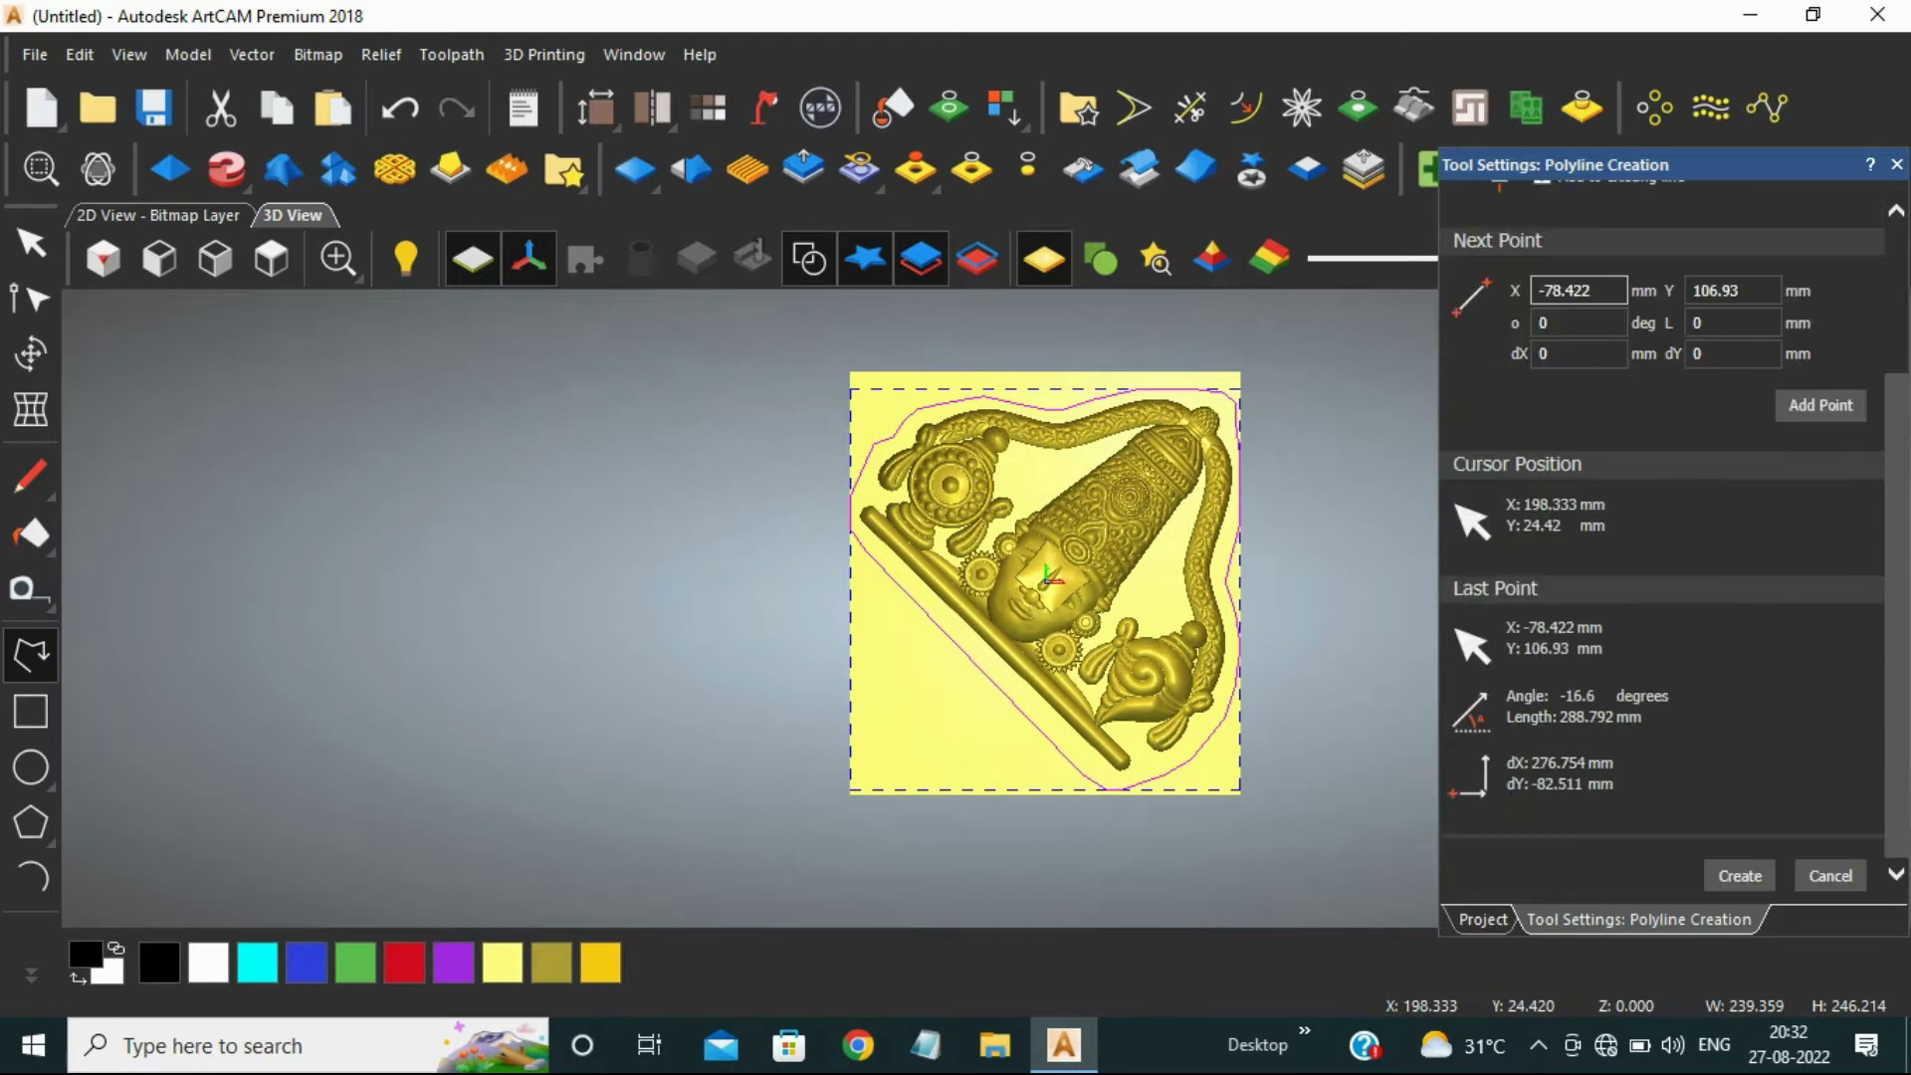
key(Escape)
Step: Start a Machine Relief toolpath and choose the 8 mm Dia 3 mm Nose Tapper Bit as its finishing tool
click(1542, 389)
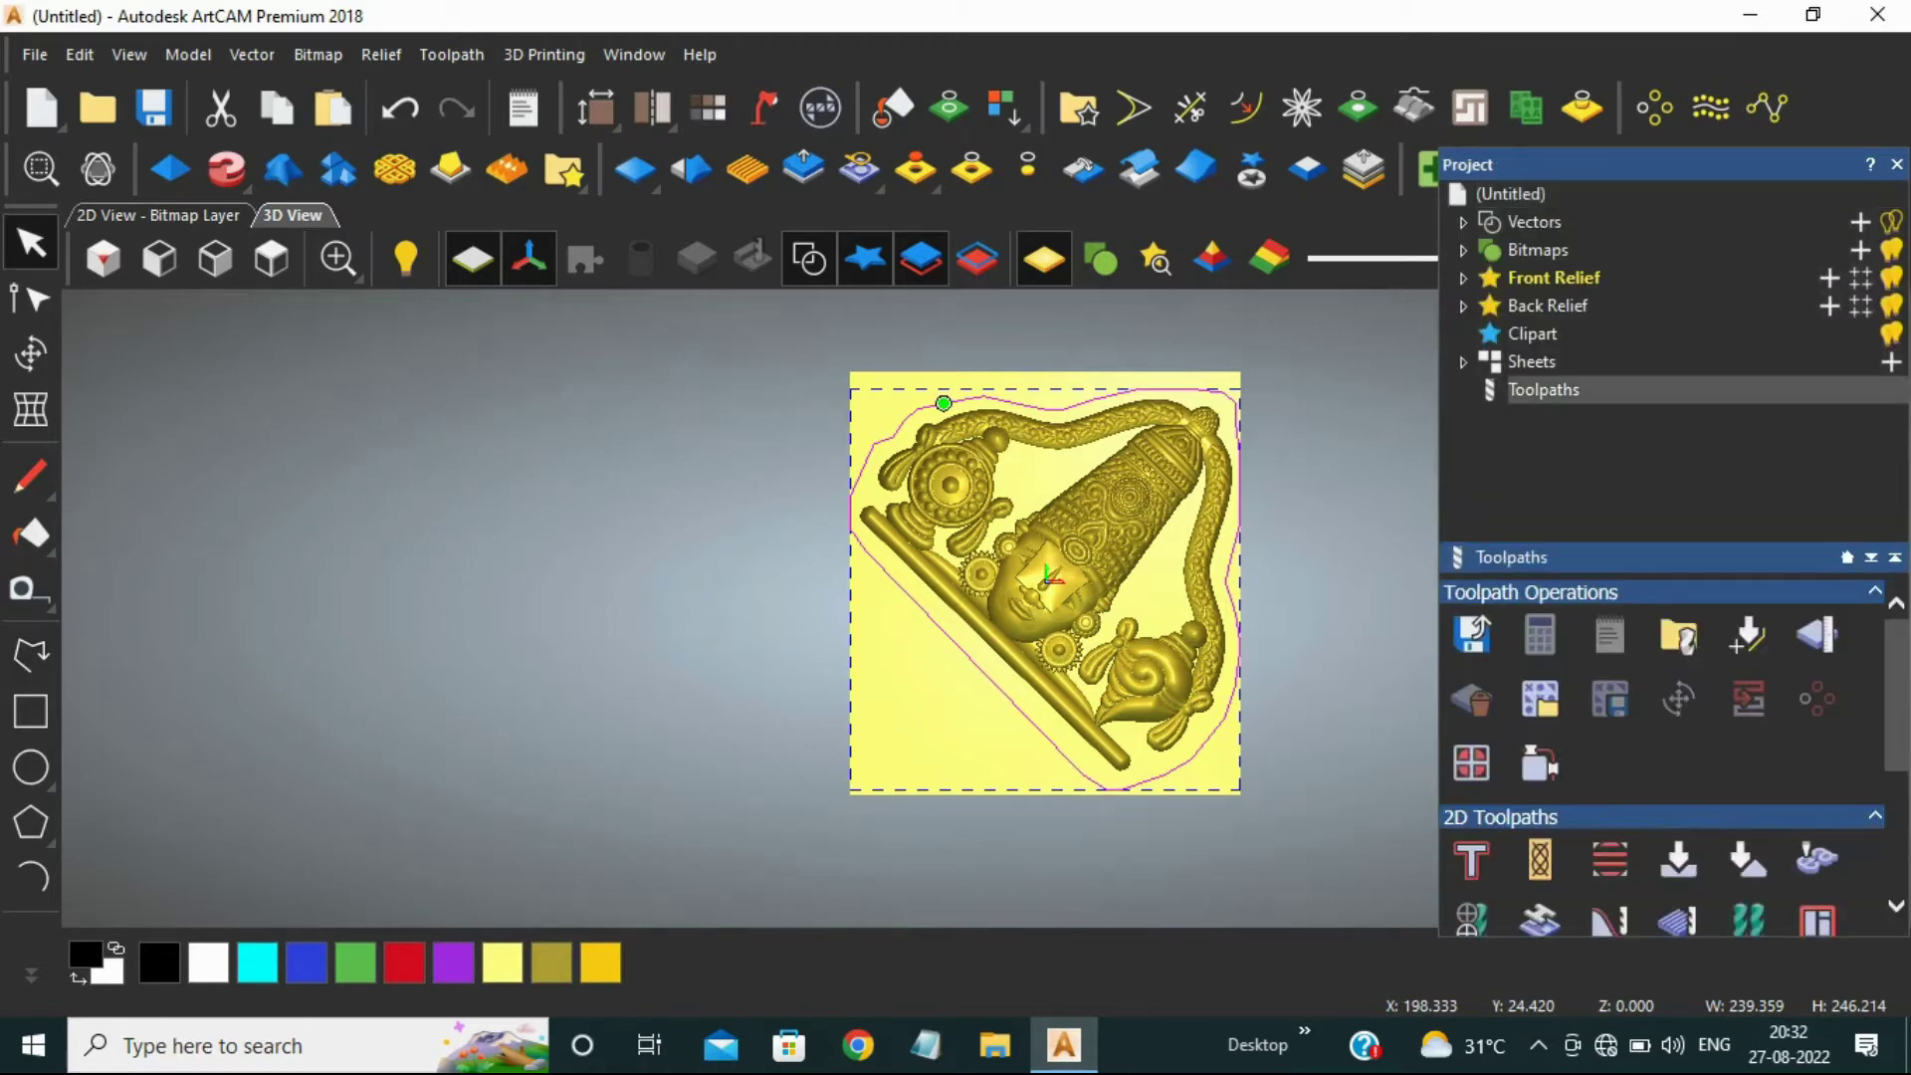
scroll(1748, 826, down, 2)
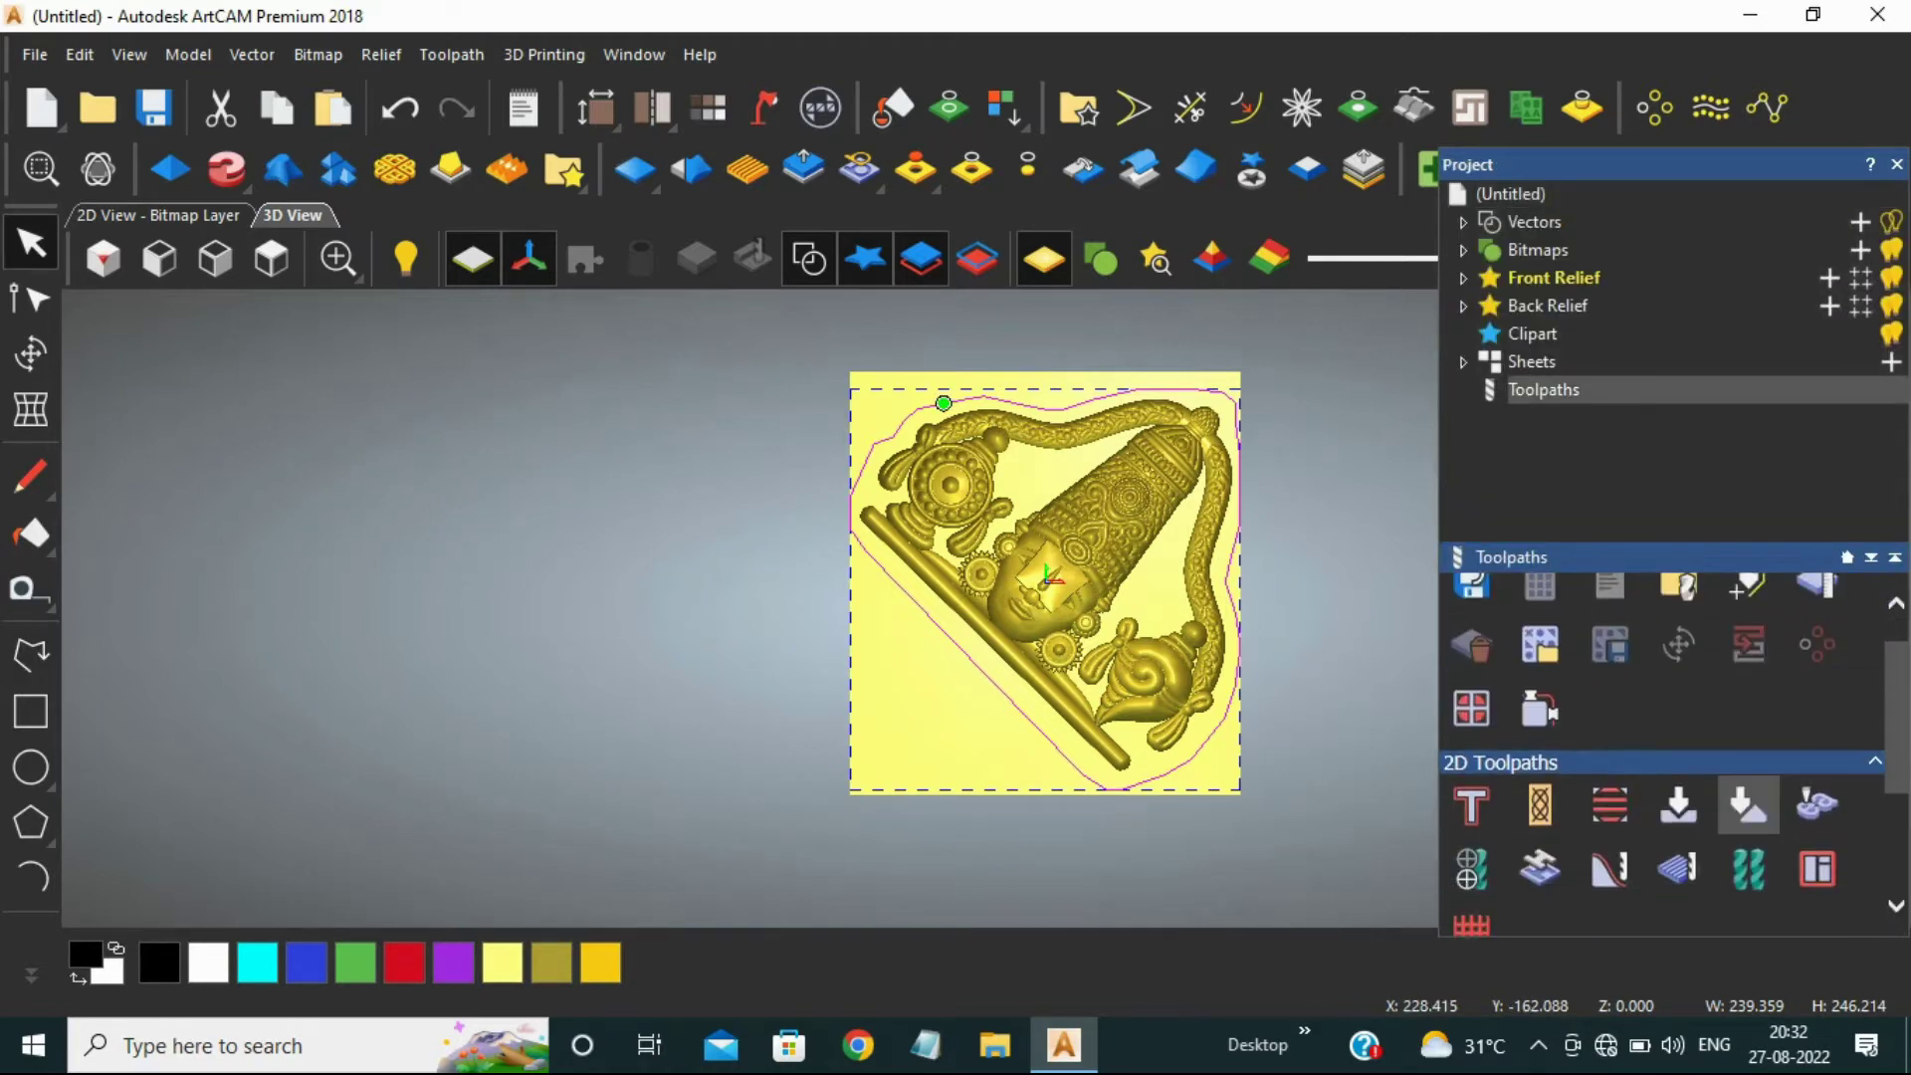
scroll(1748, 826, down, 3)
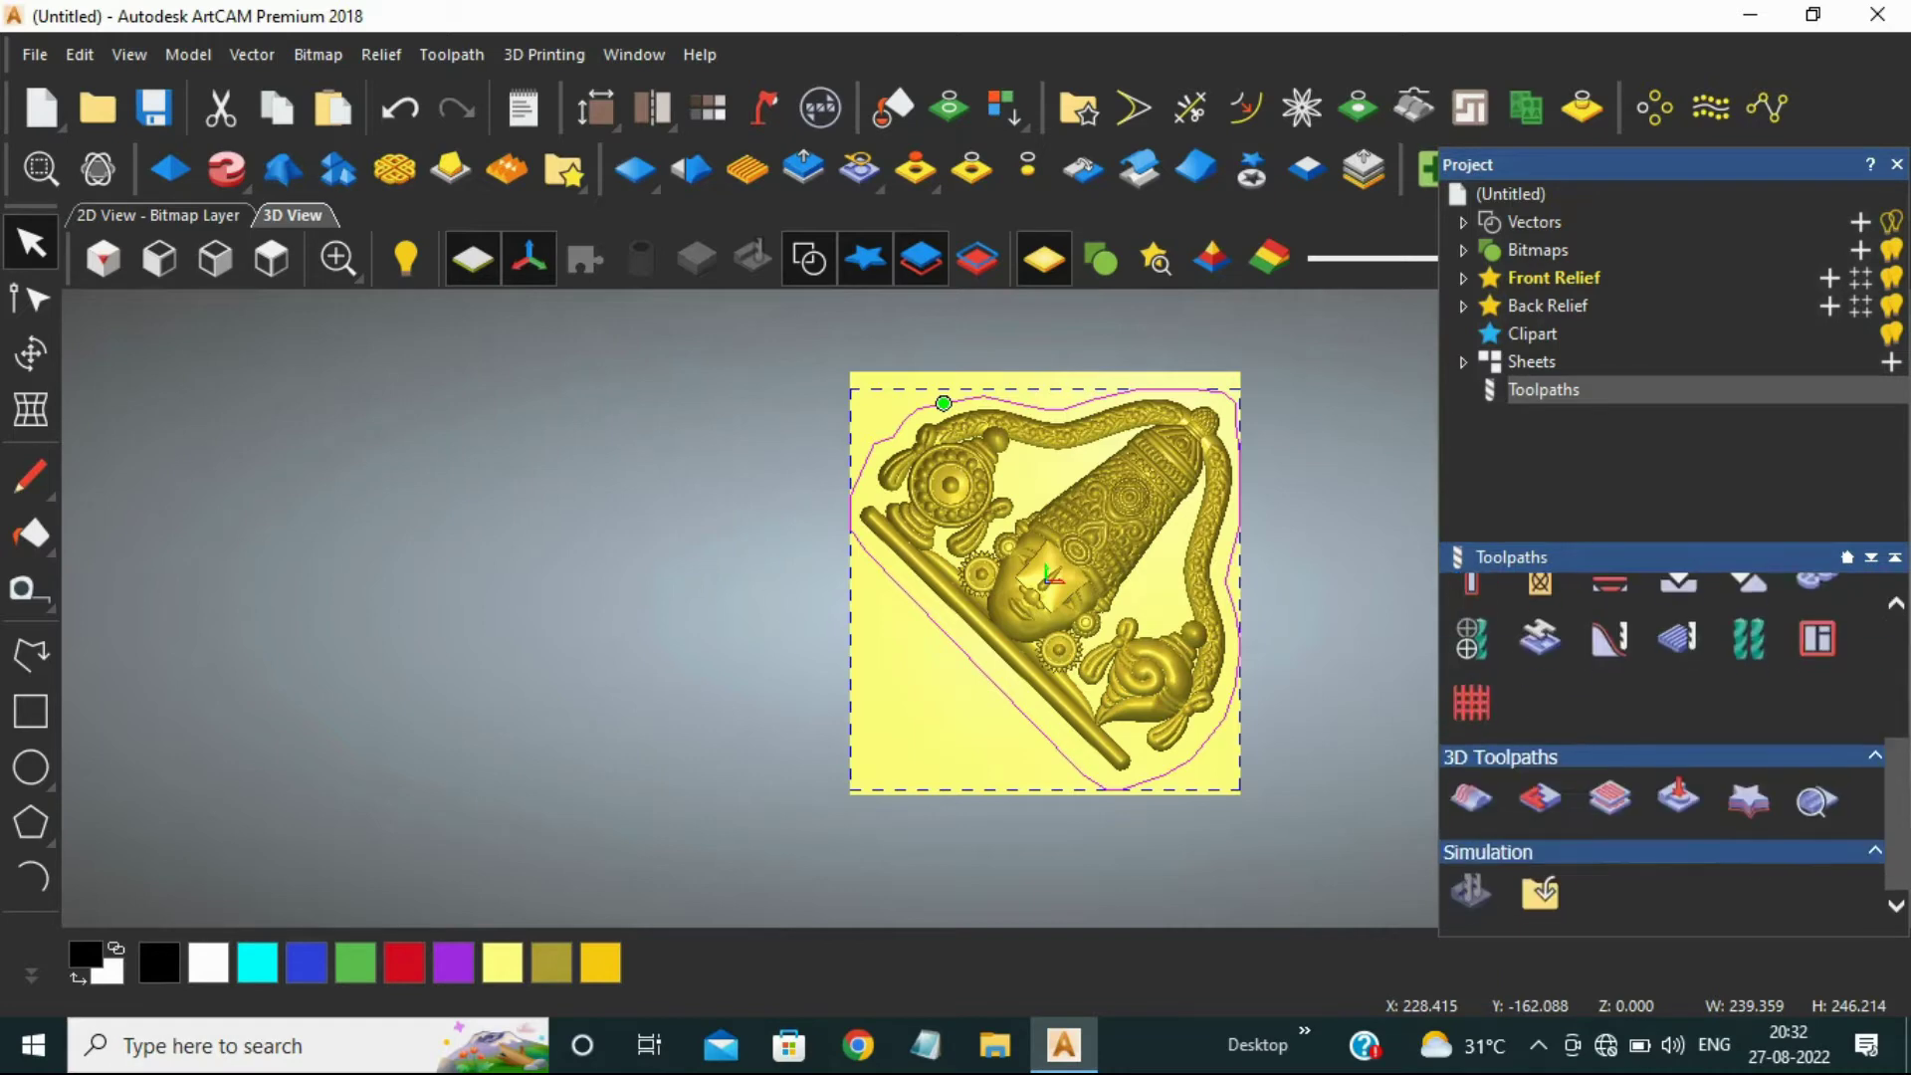
click(1471, 796)
click(849, 223)
scroll(731, 516, down, 12)
click(724, 575)
click(726, 597)
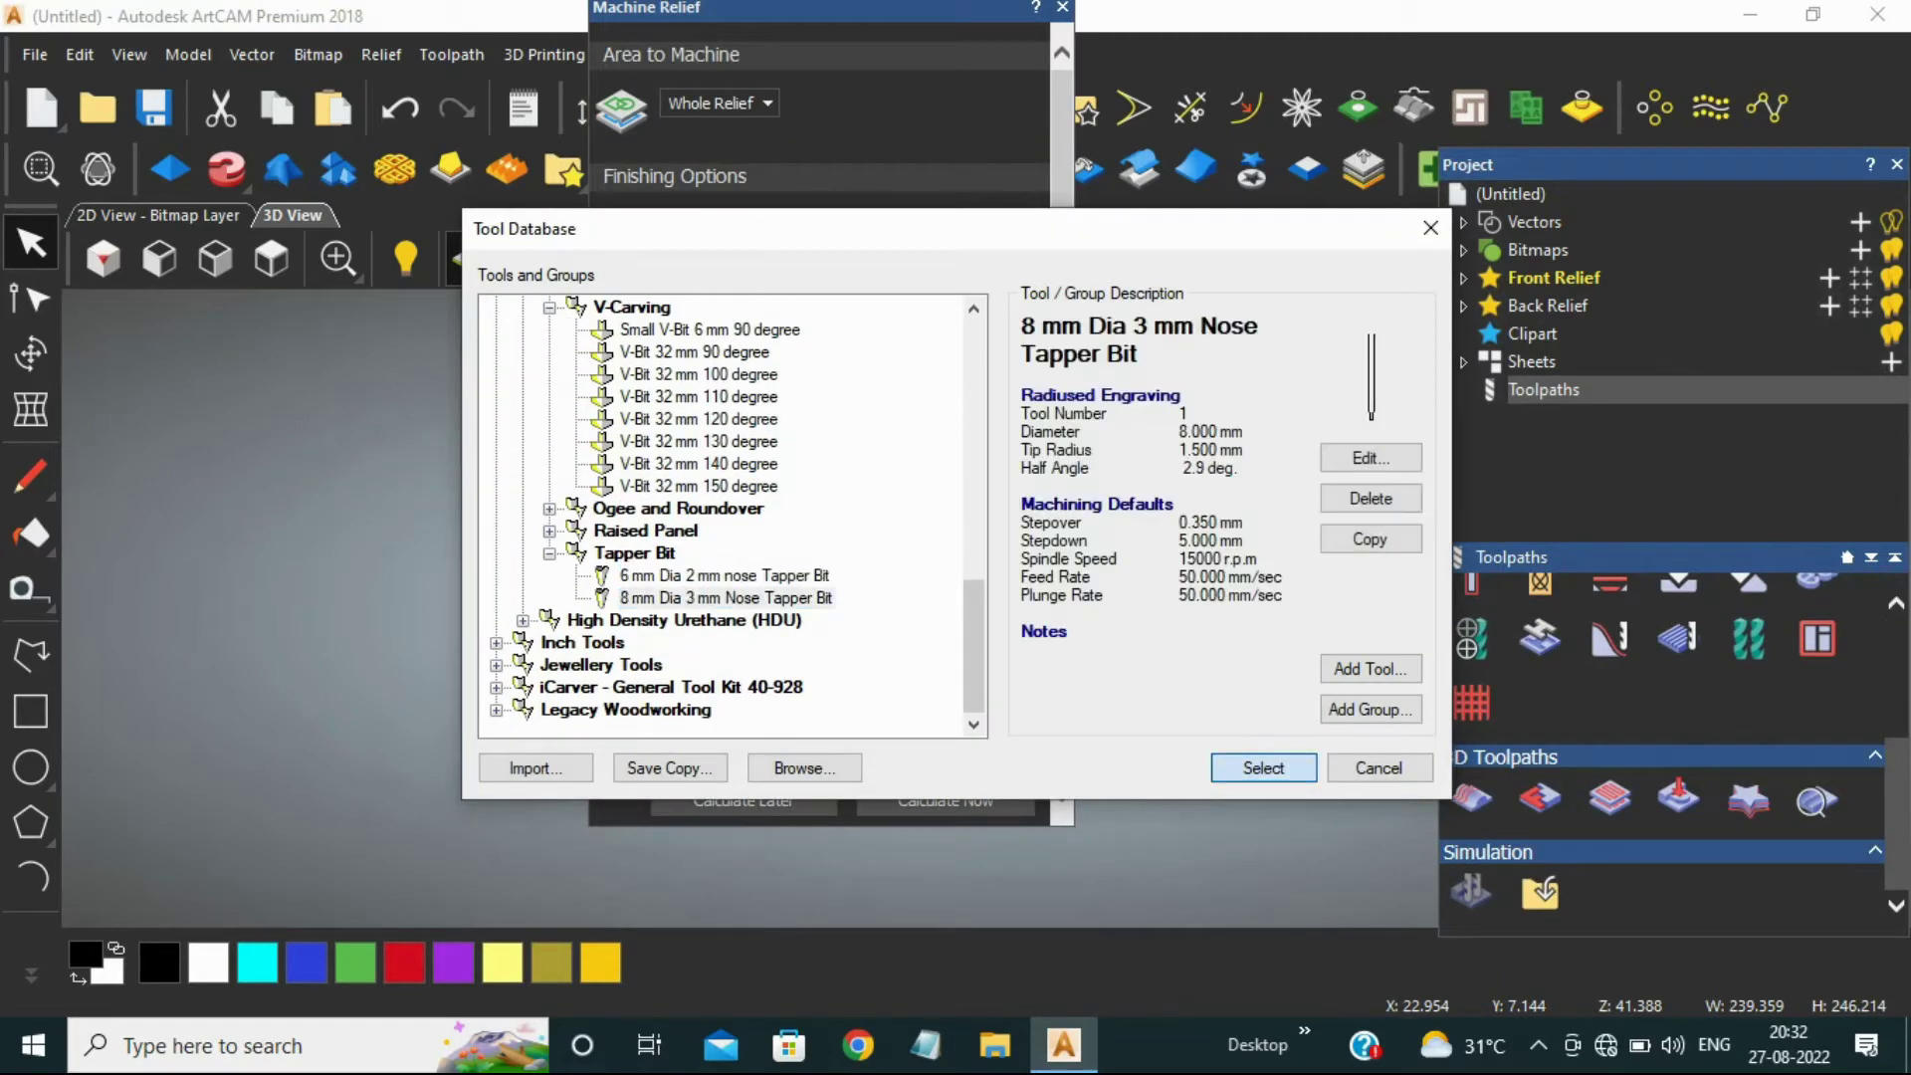
click(1263, 767)
click(849, 223)
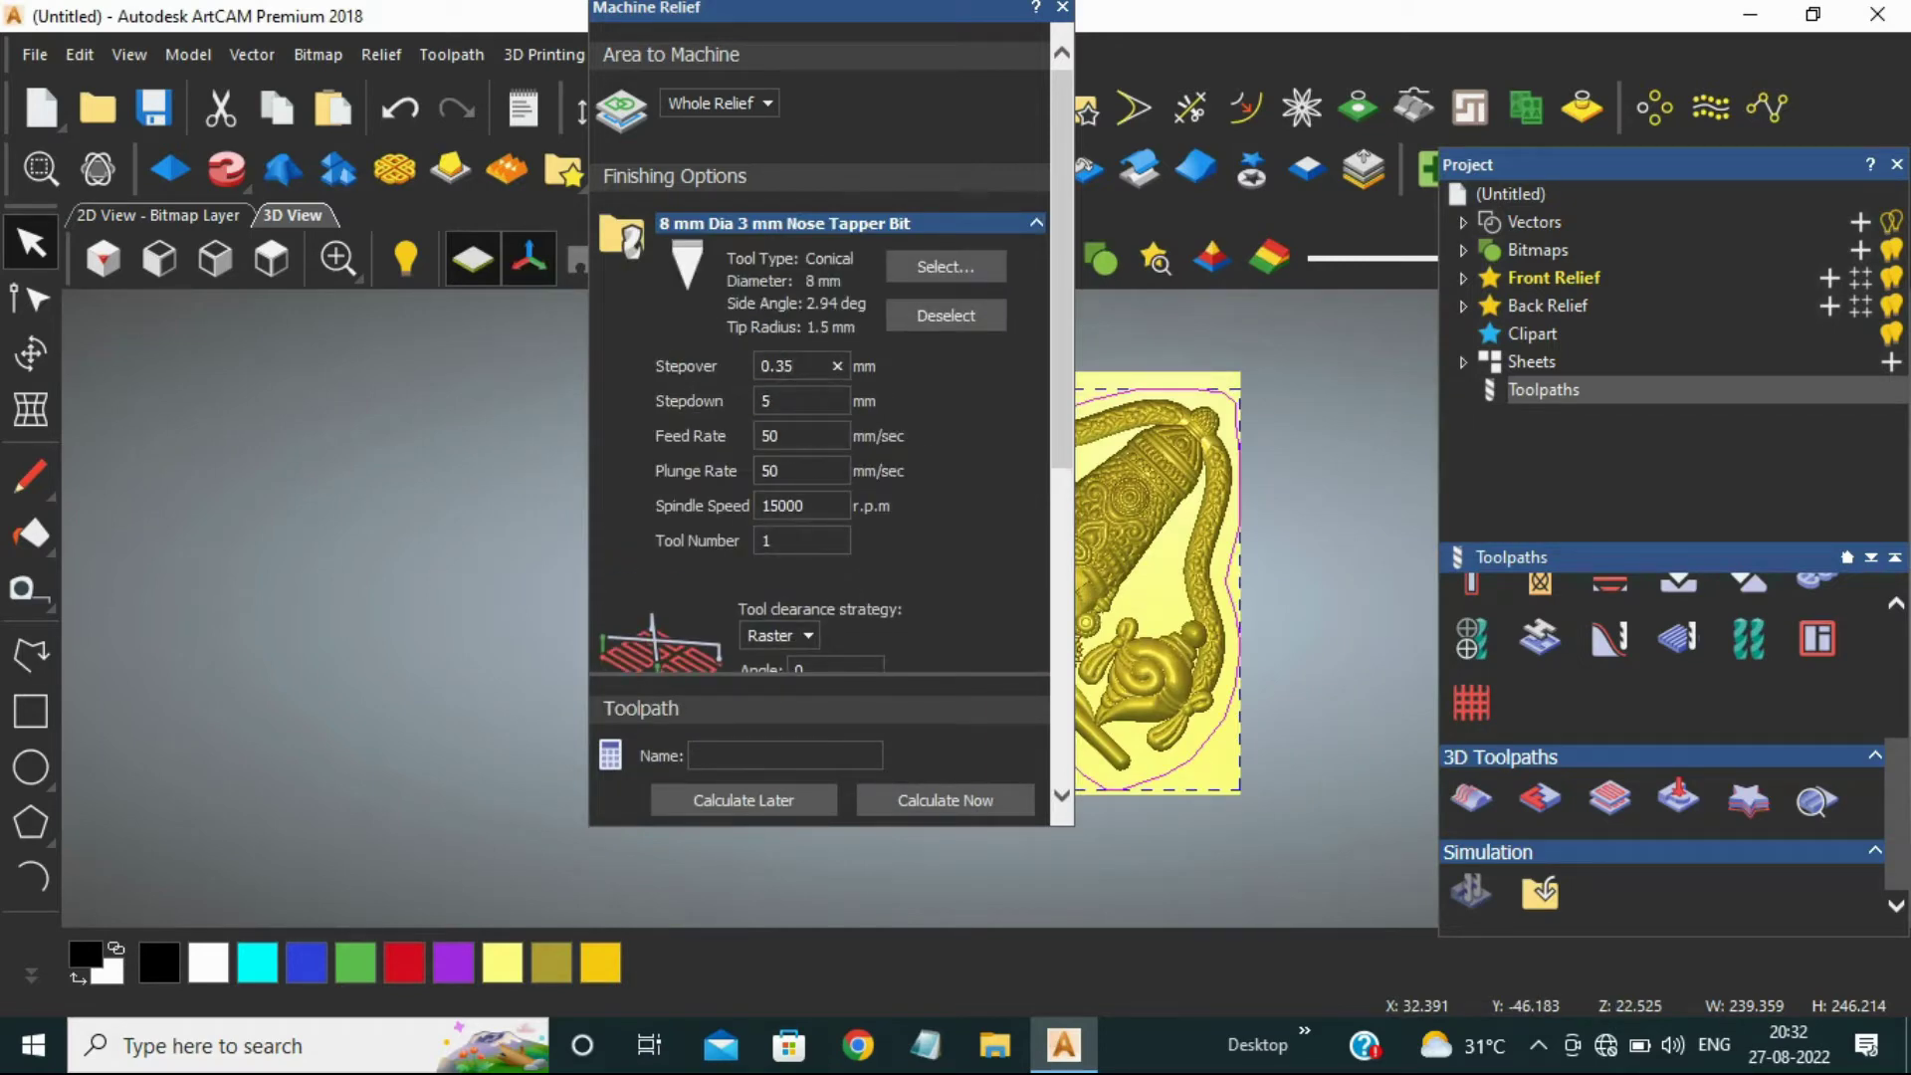
Step: Edit the 8 mm Dia 3 mm Nose Tapper Bit to a 0.3 mm stepover and reselect it for finishing
click(945, 266)
scroll(756, 517, down, 5)
click(725, 618)
click(1369, 457)
click(1295, 622)
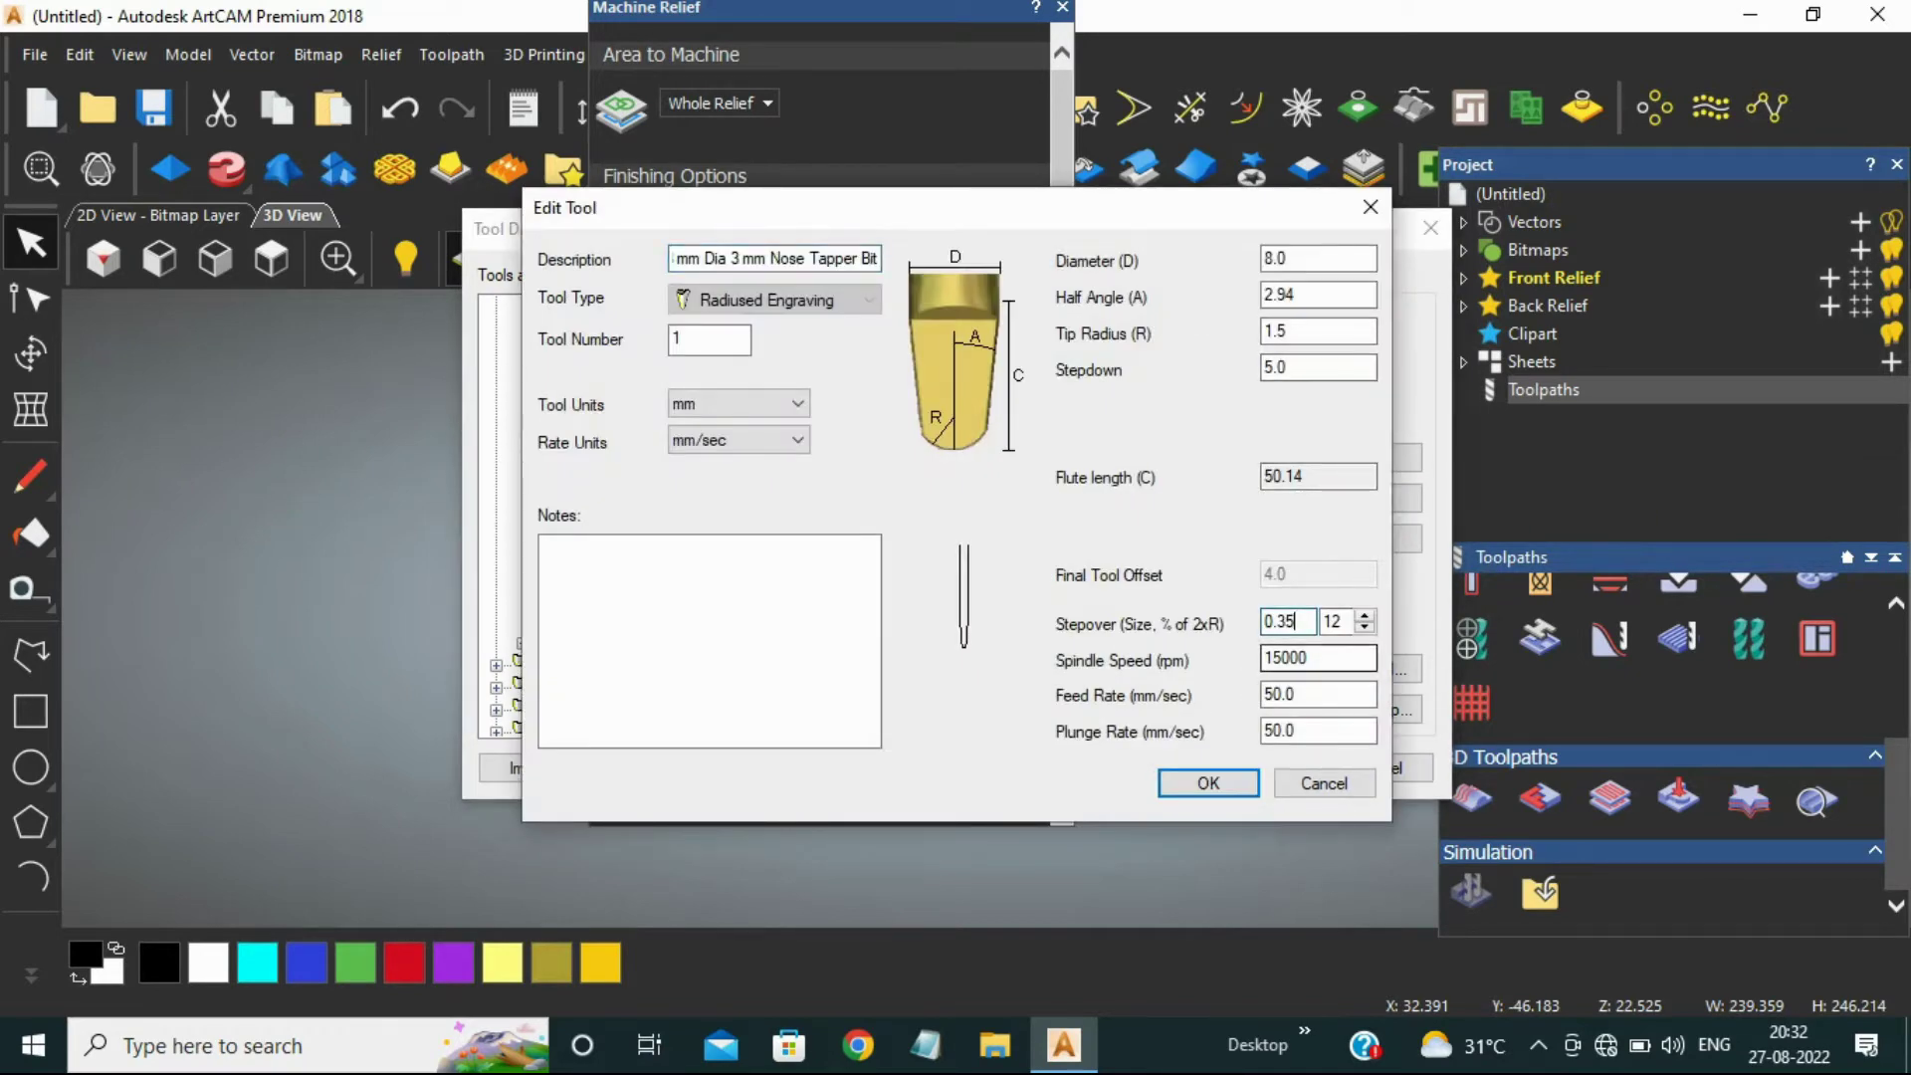
click(1209, 782)
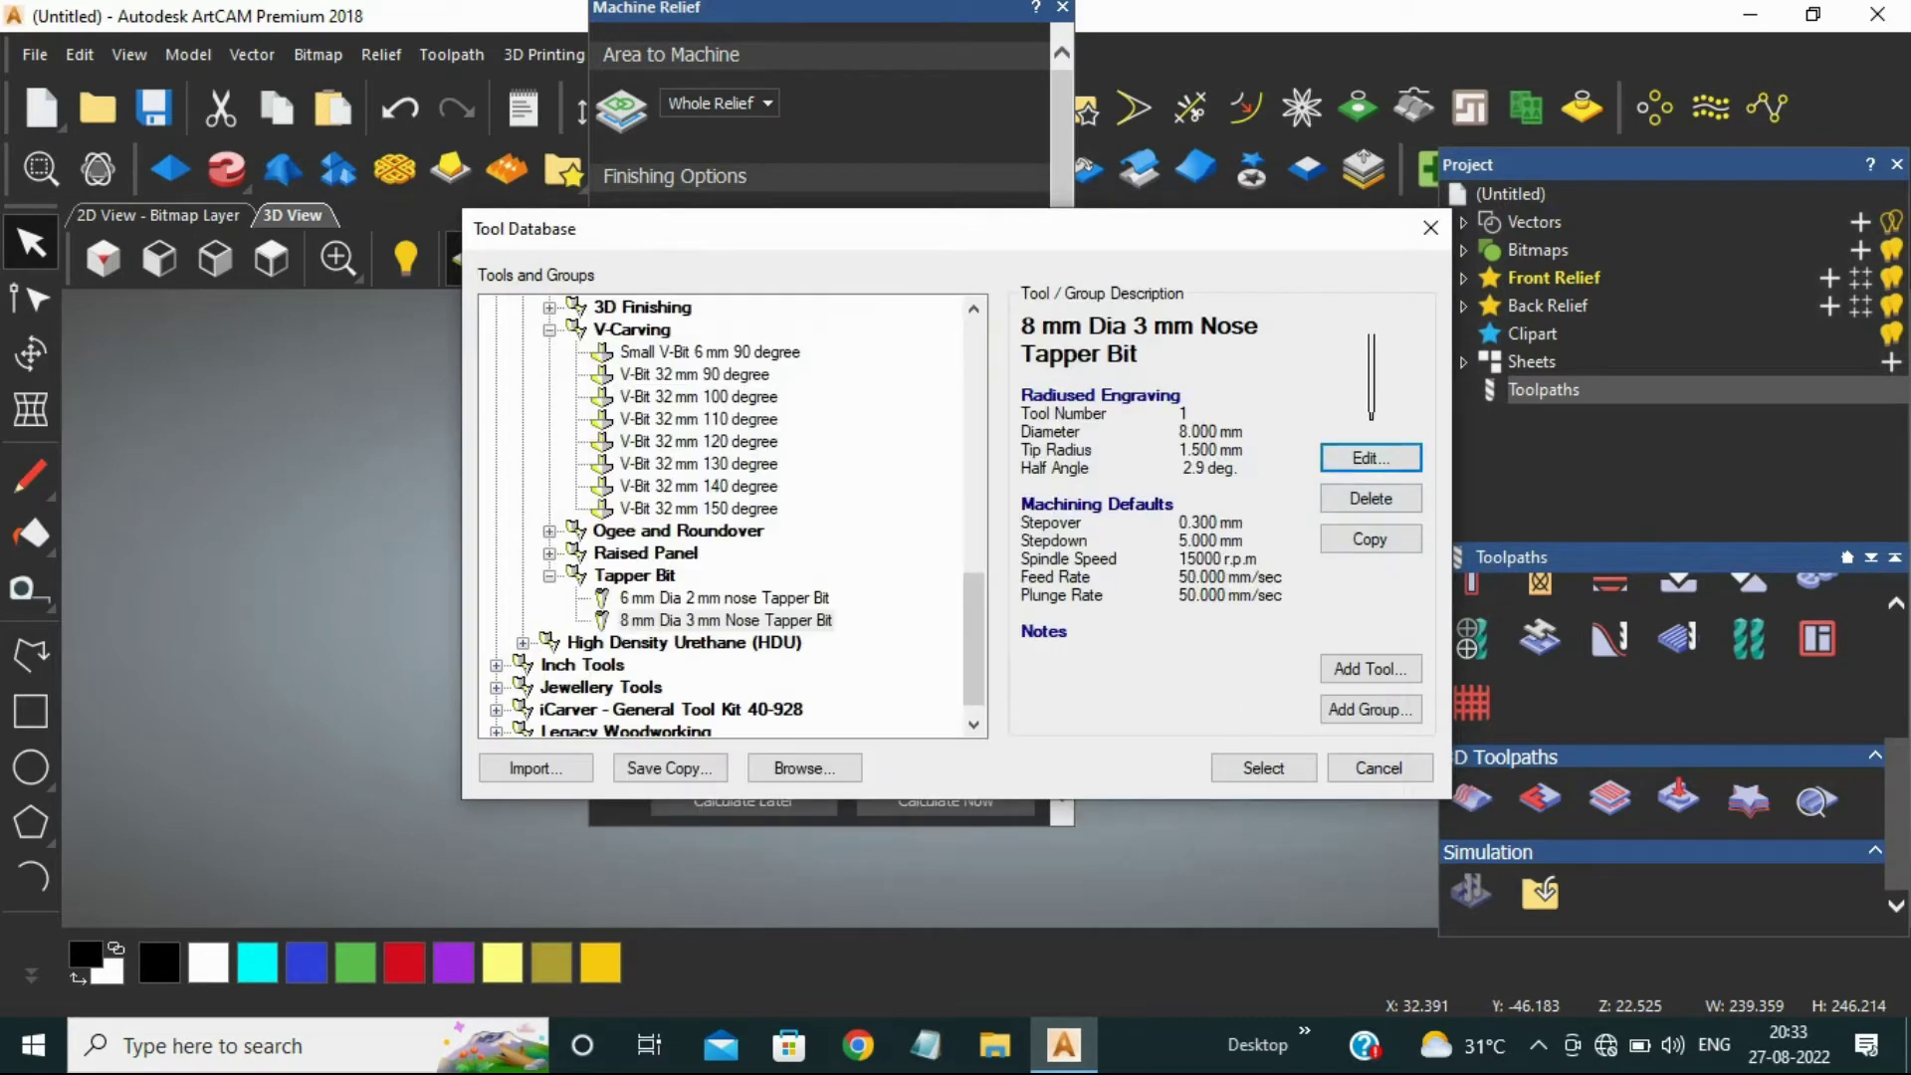
click(1263, 765)
click(849, 223)
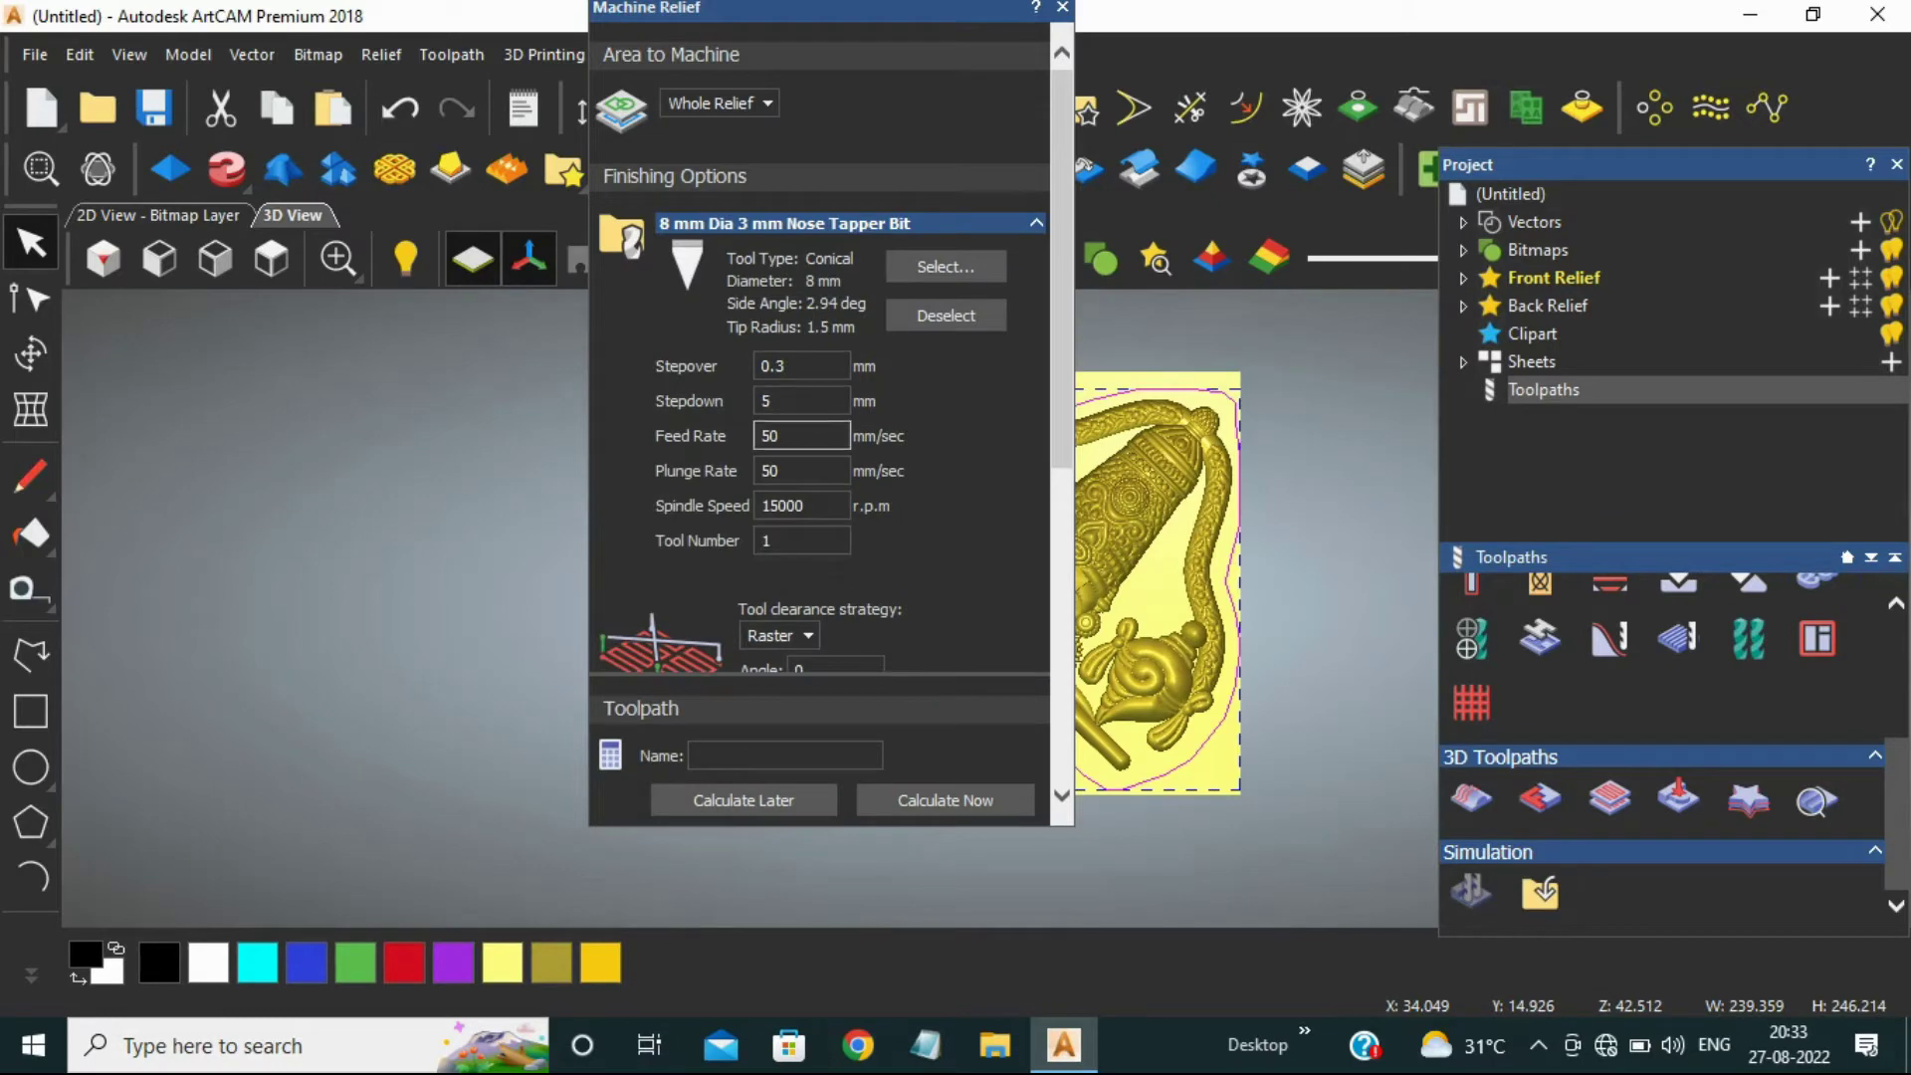
Step: Choose the End Mill 6 mm as the roughing tool and show its cutting parameters
scroll(819, 483, down, 3)
click(849, 482)
scroll(732, 516, down, 6)
double_click(664, 598)
click(849, 485)
Step: Set the roughing stepdown to 4 mm, feed rate to 50 mm/sec and plunge rate to 25 mm/sec
click(799, 386)
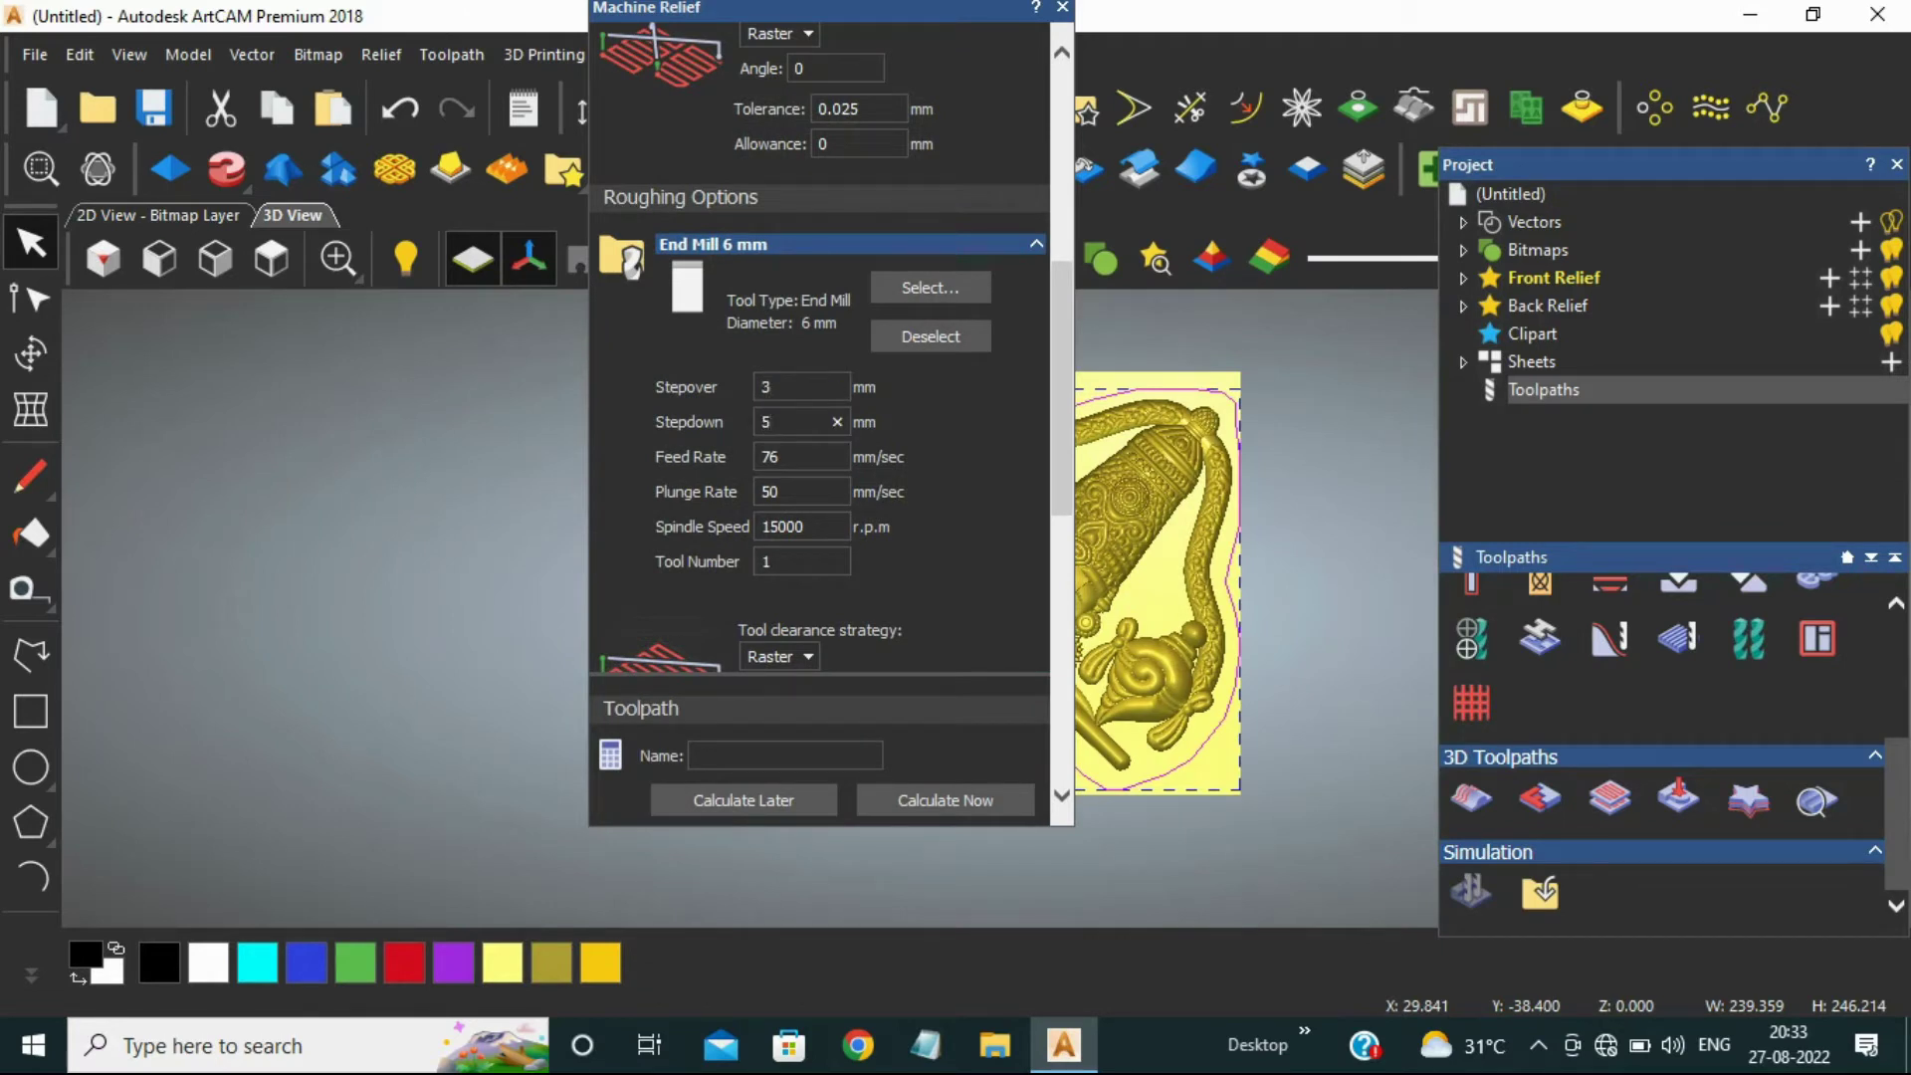
key(Tab)
scroll(819, 398, down, 10)
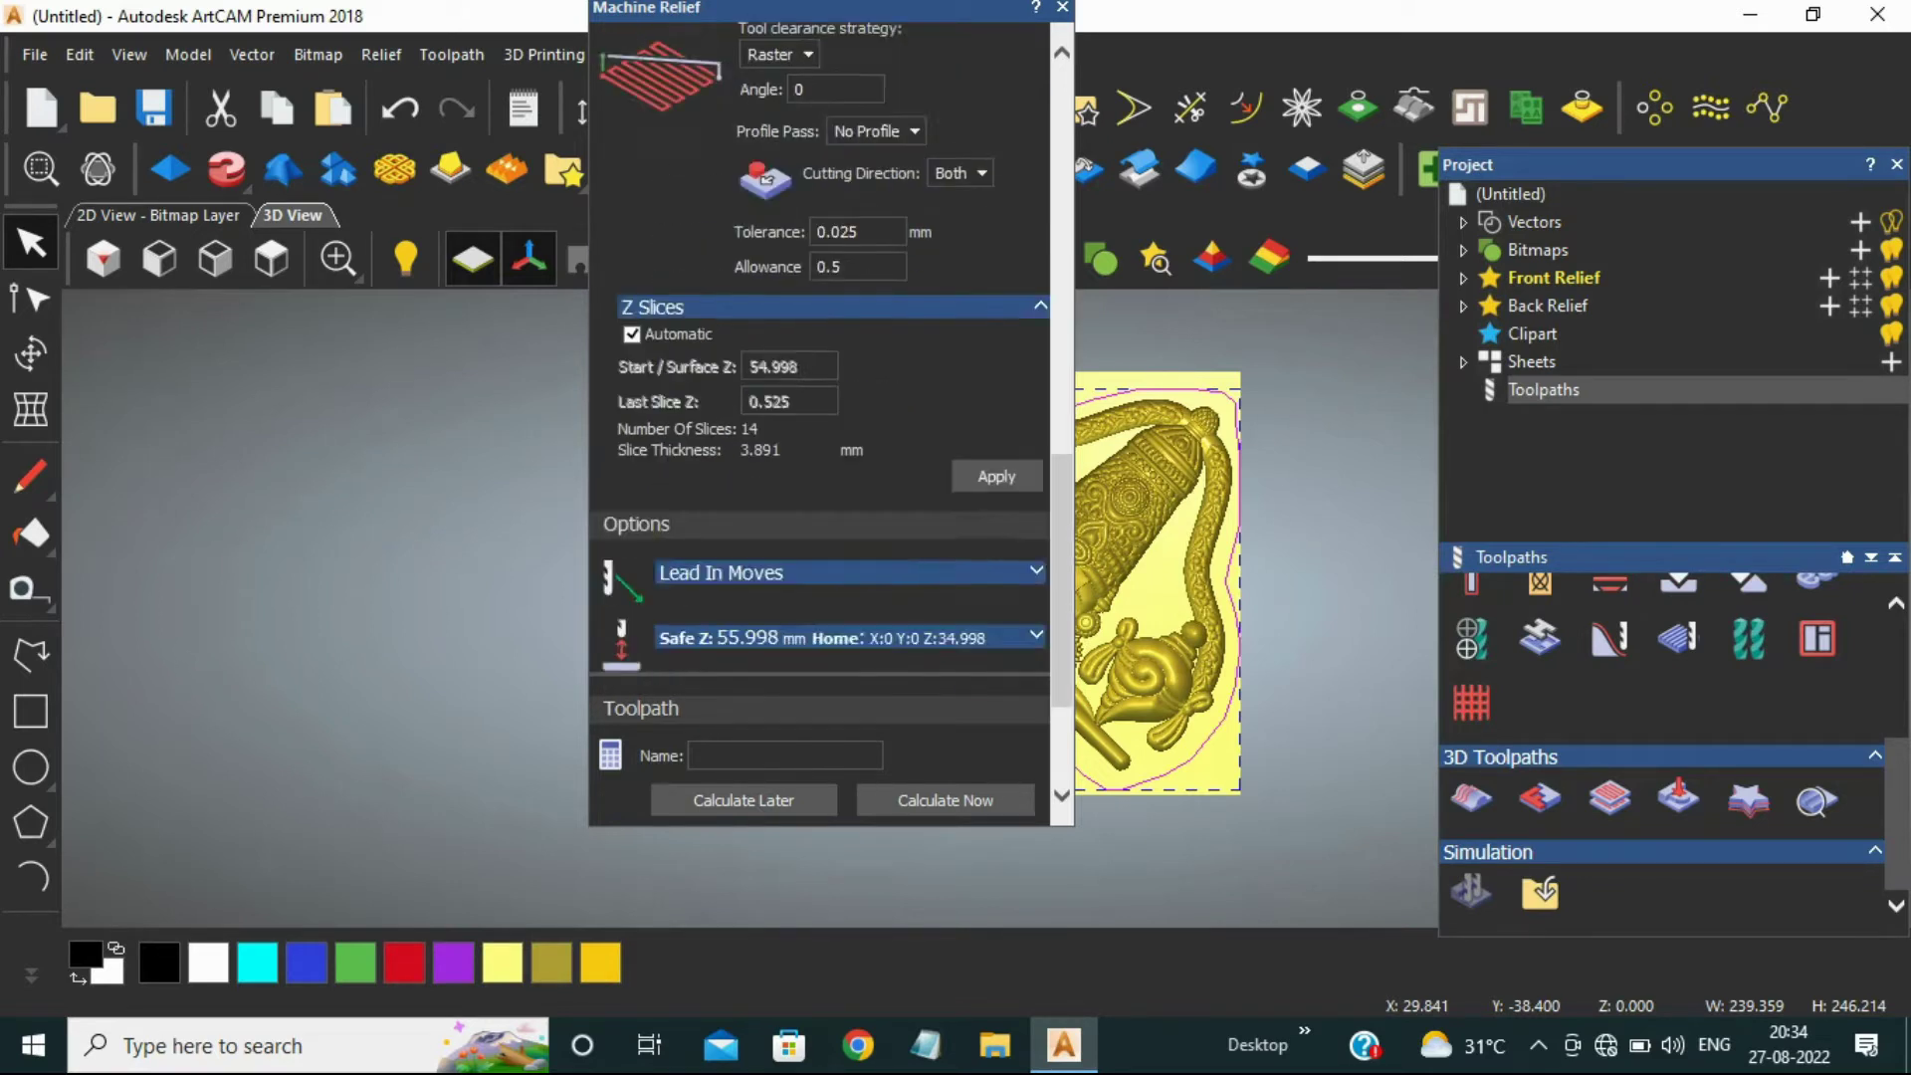
scroll(819, 398, up, 10)
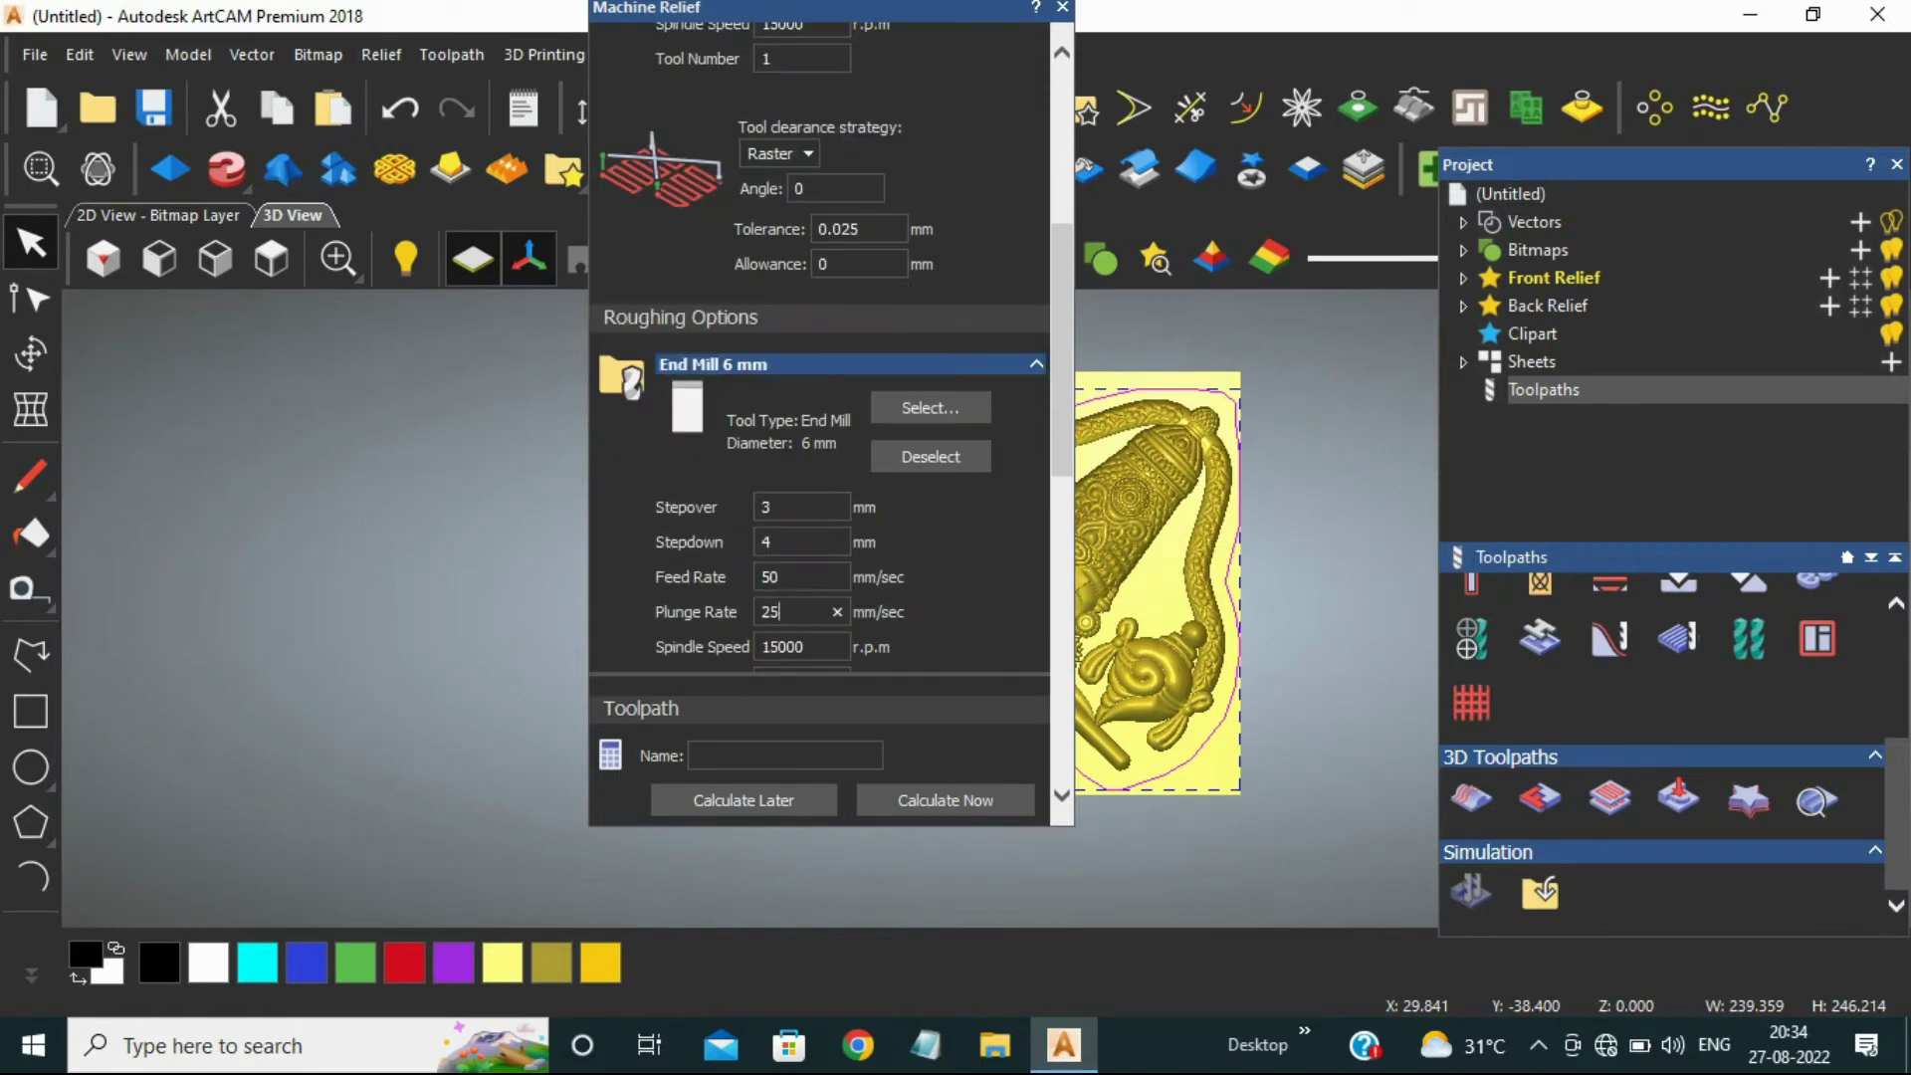
scroll(819, 399, down, 6)
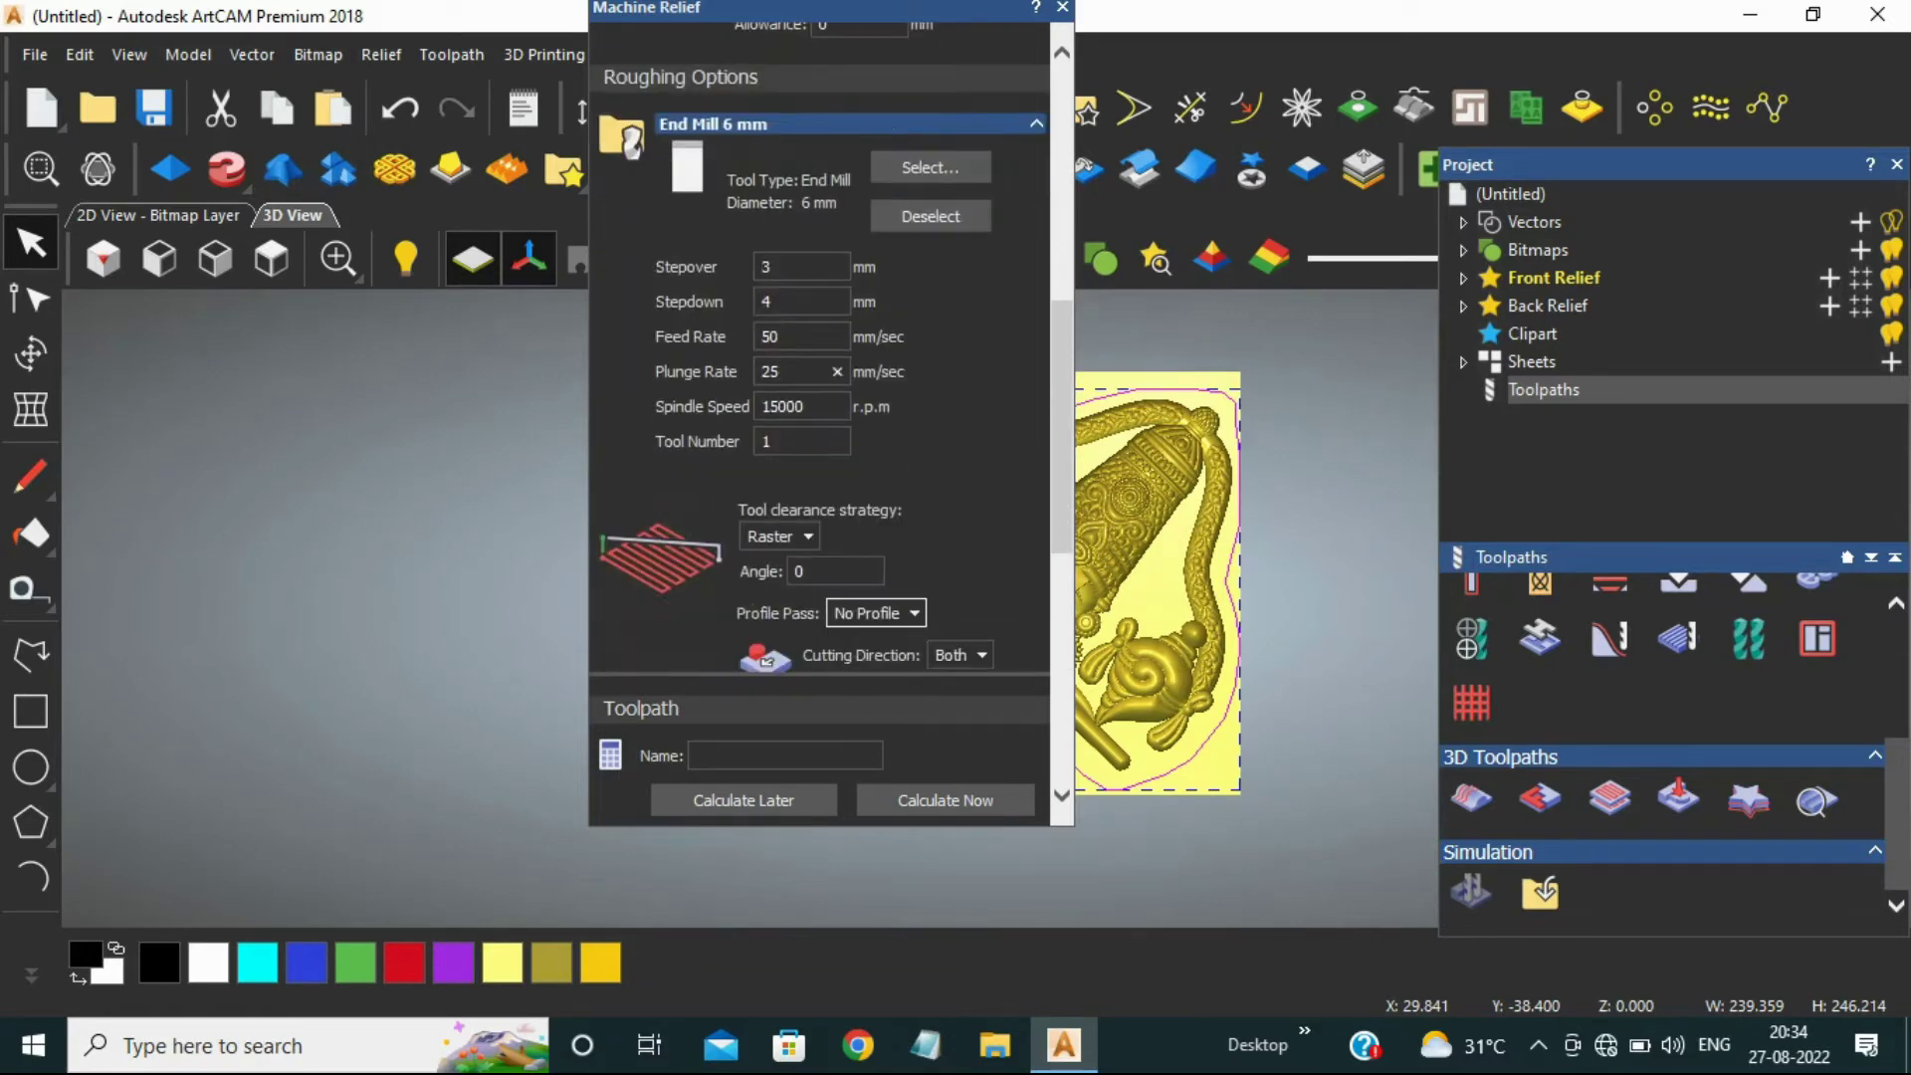
Step: Set the roughing allowance to 2 and define 55 mm thick material with Z zero at its top surface
double_click(836, 506)
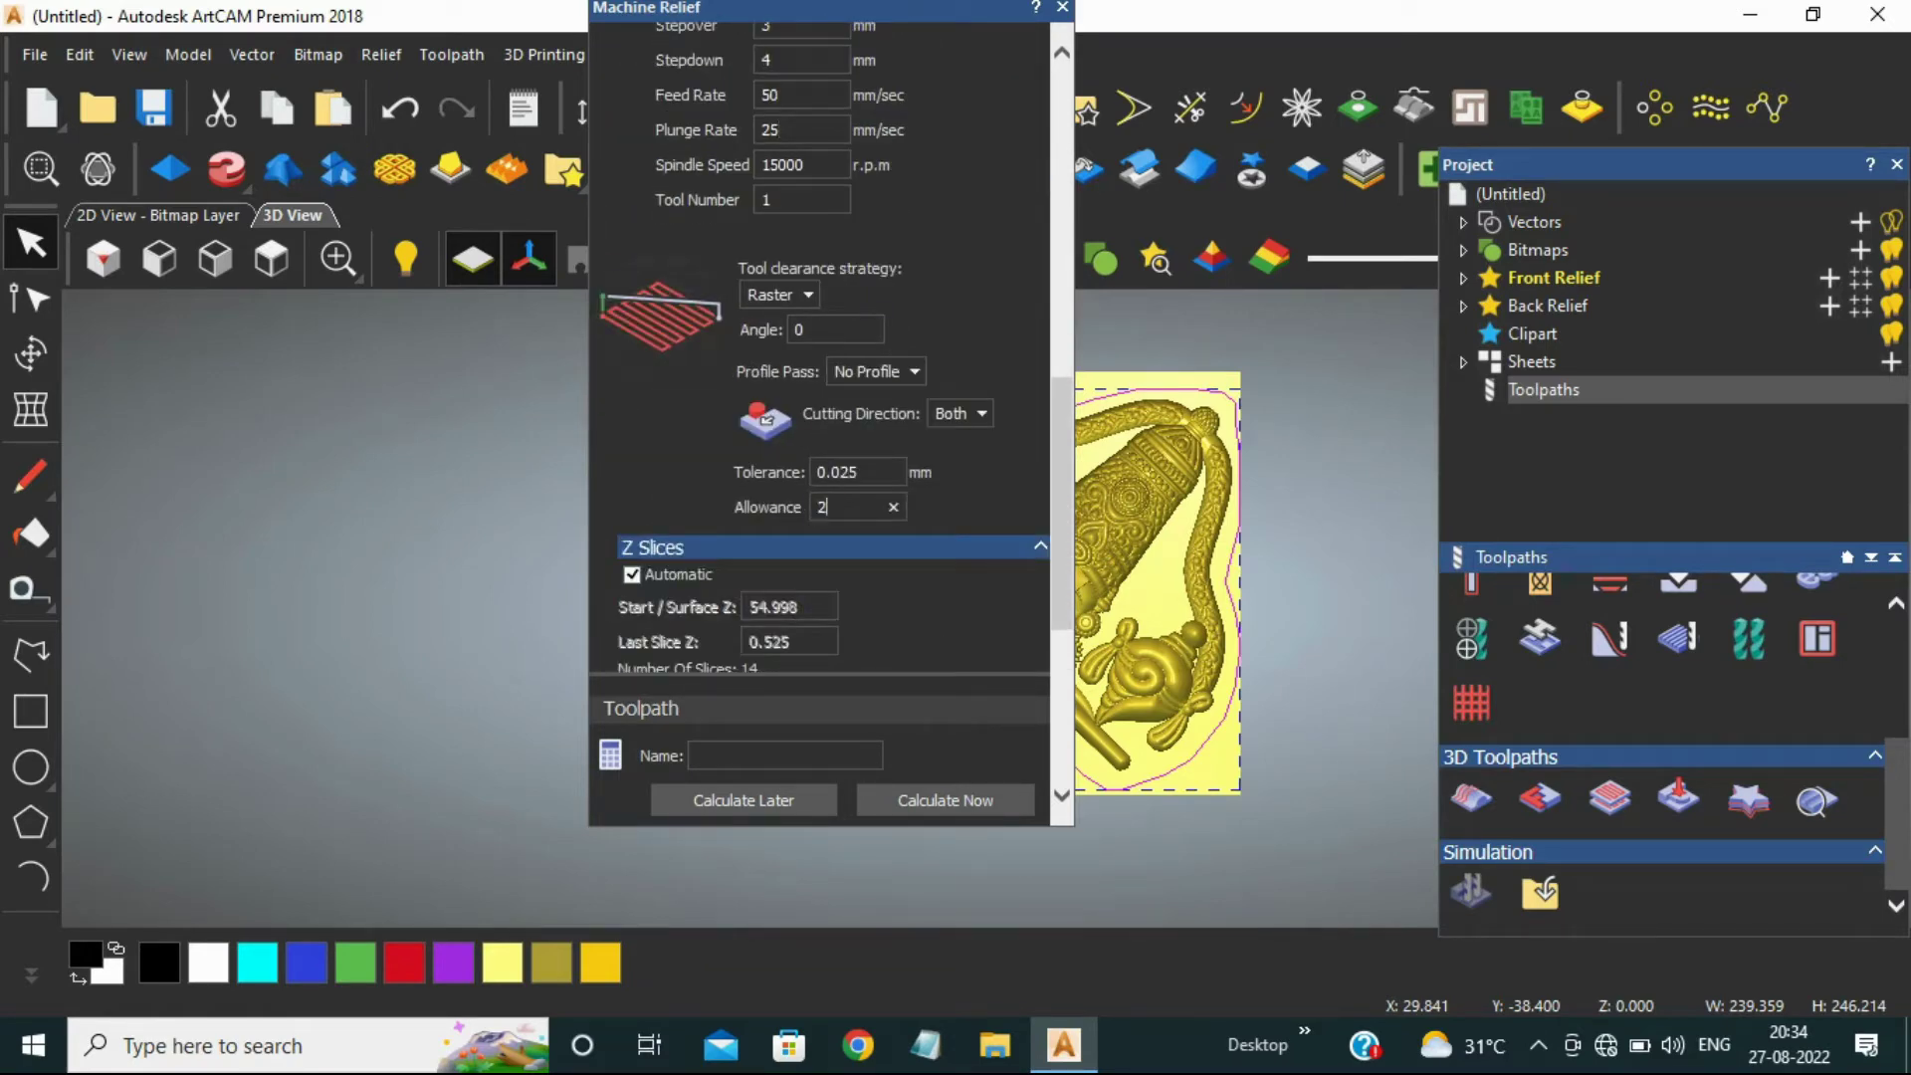
scroll(819, 398, down, 10)
click(717, 571)
text(55)
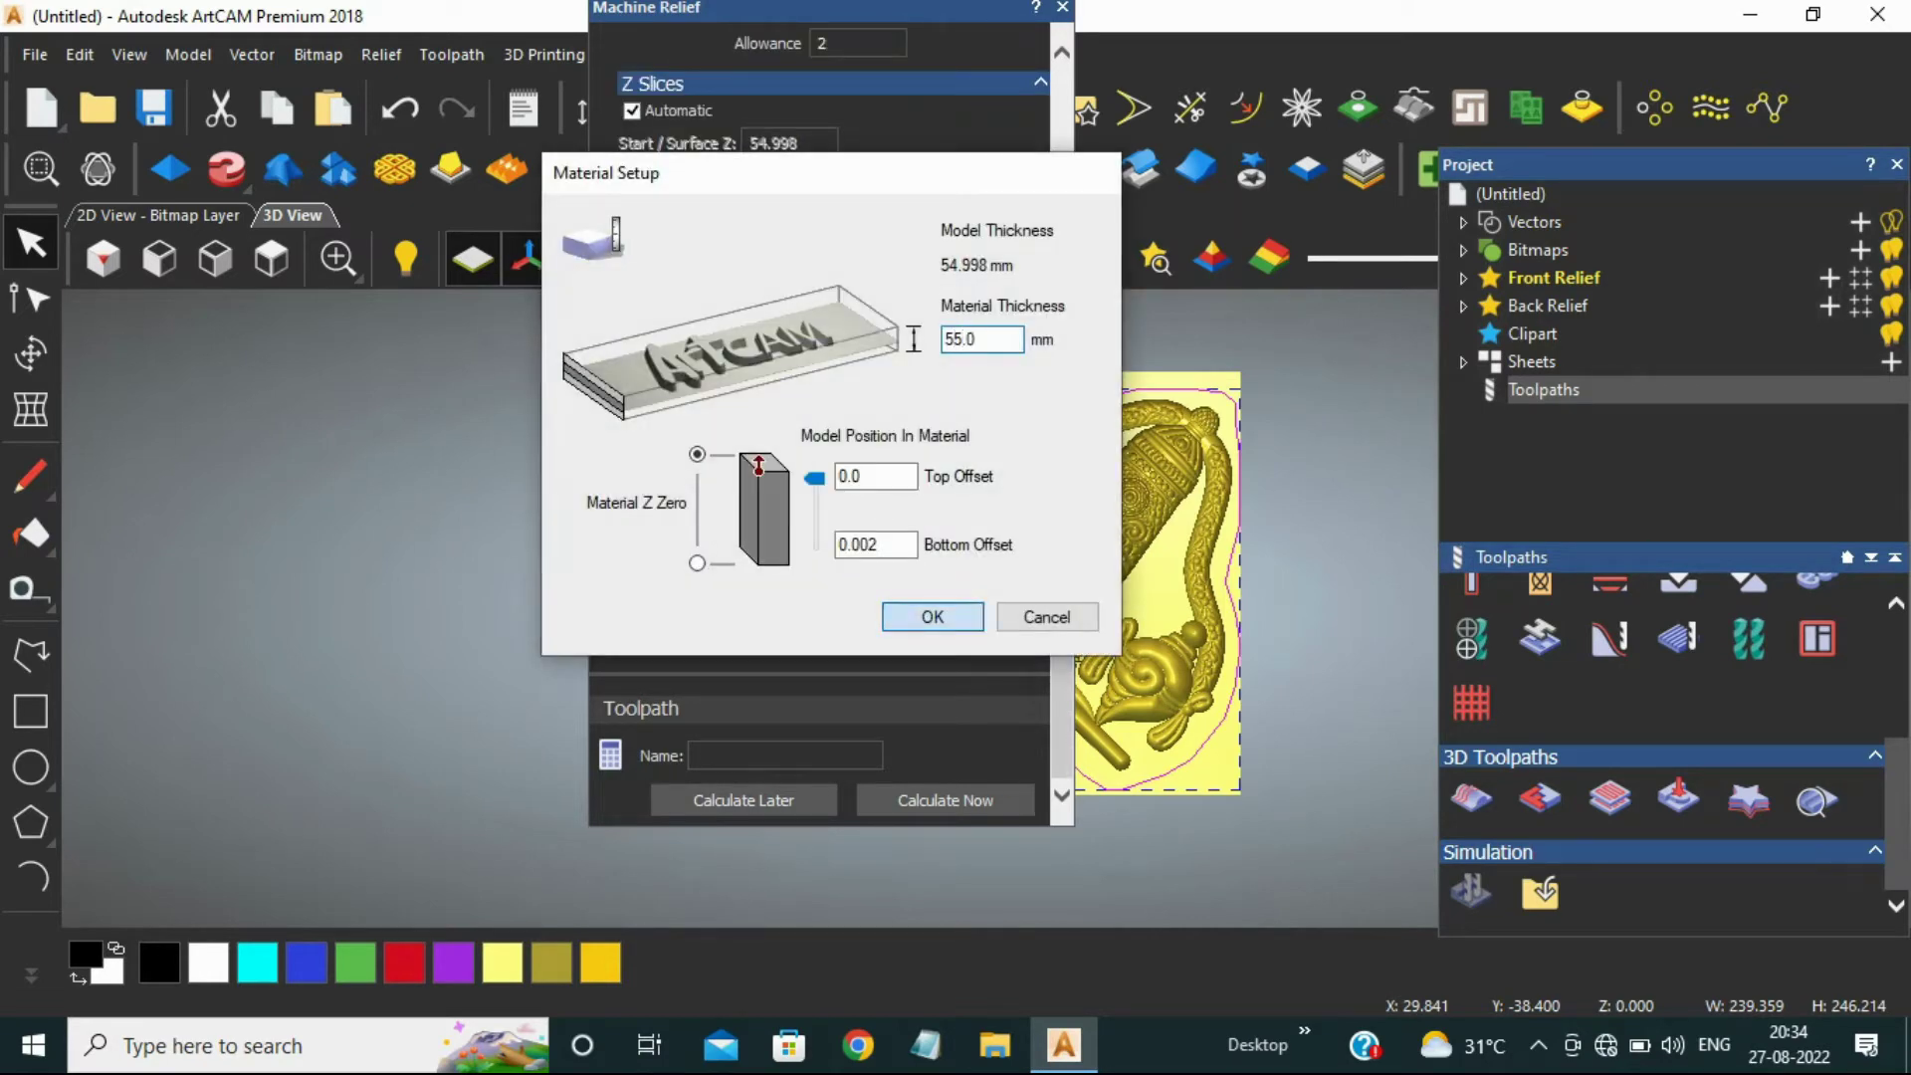
key(Return)
Step: Limit the area to machine to the selected vectors and calculate the relief toolpaths
scroll(819, 398, up, 20)
click(732, 103)
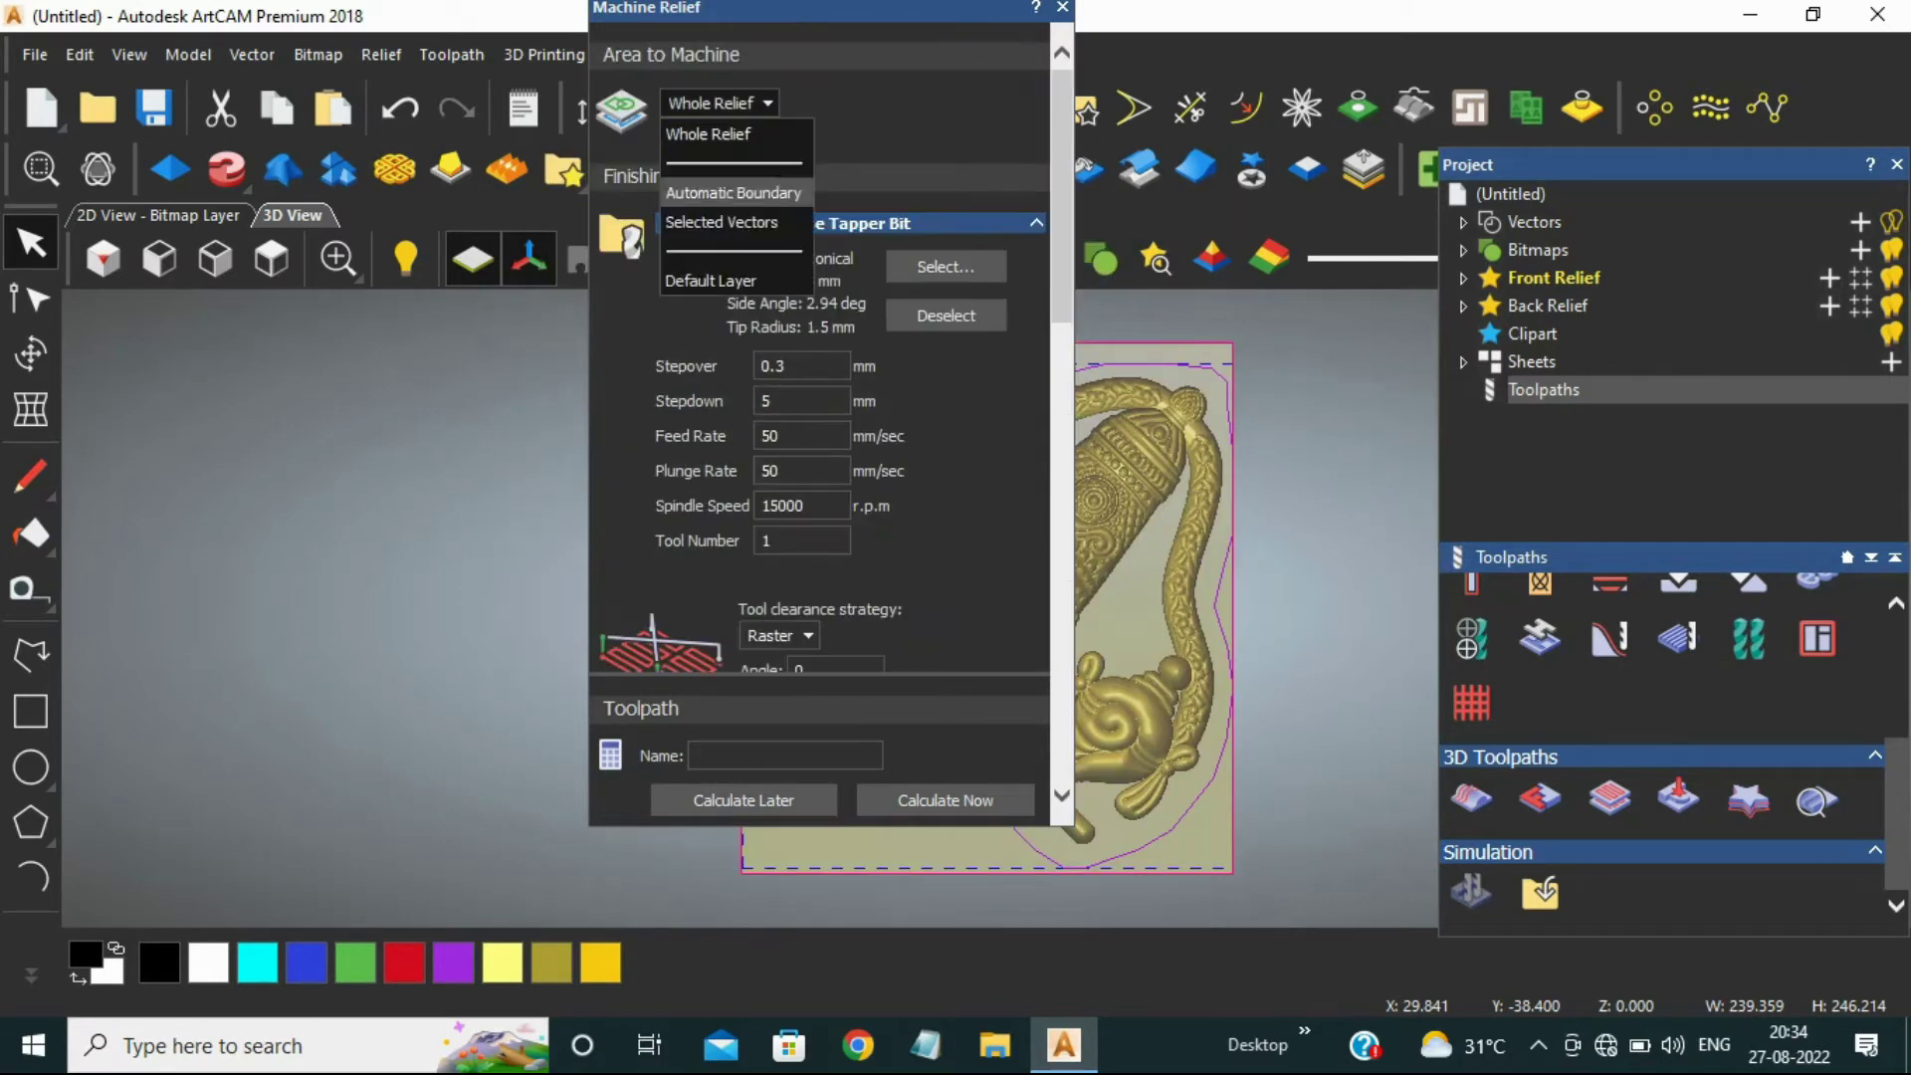
click(716, 218)
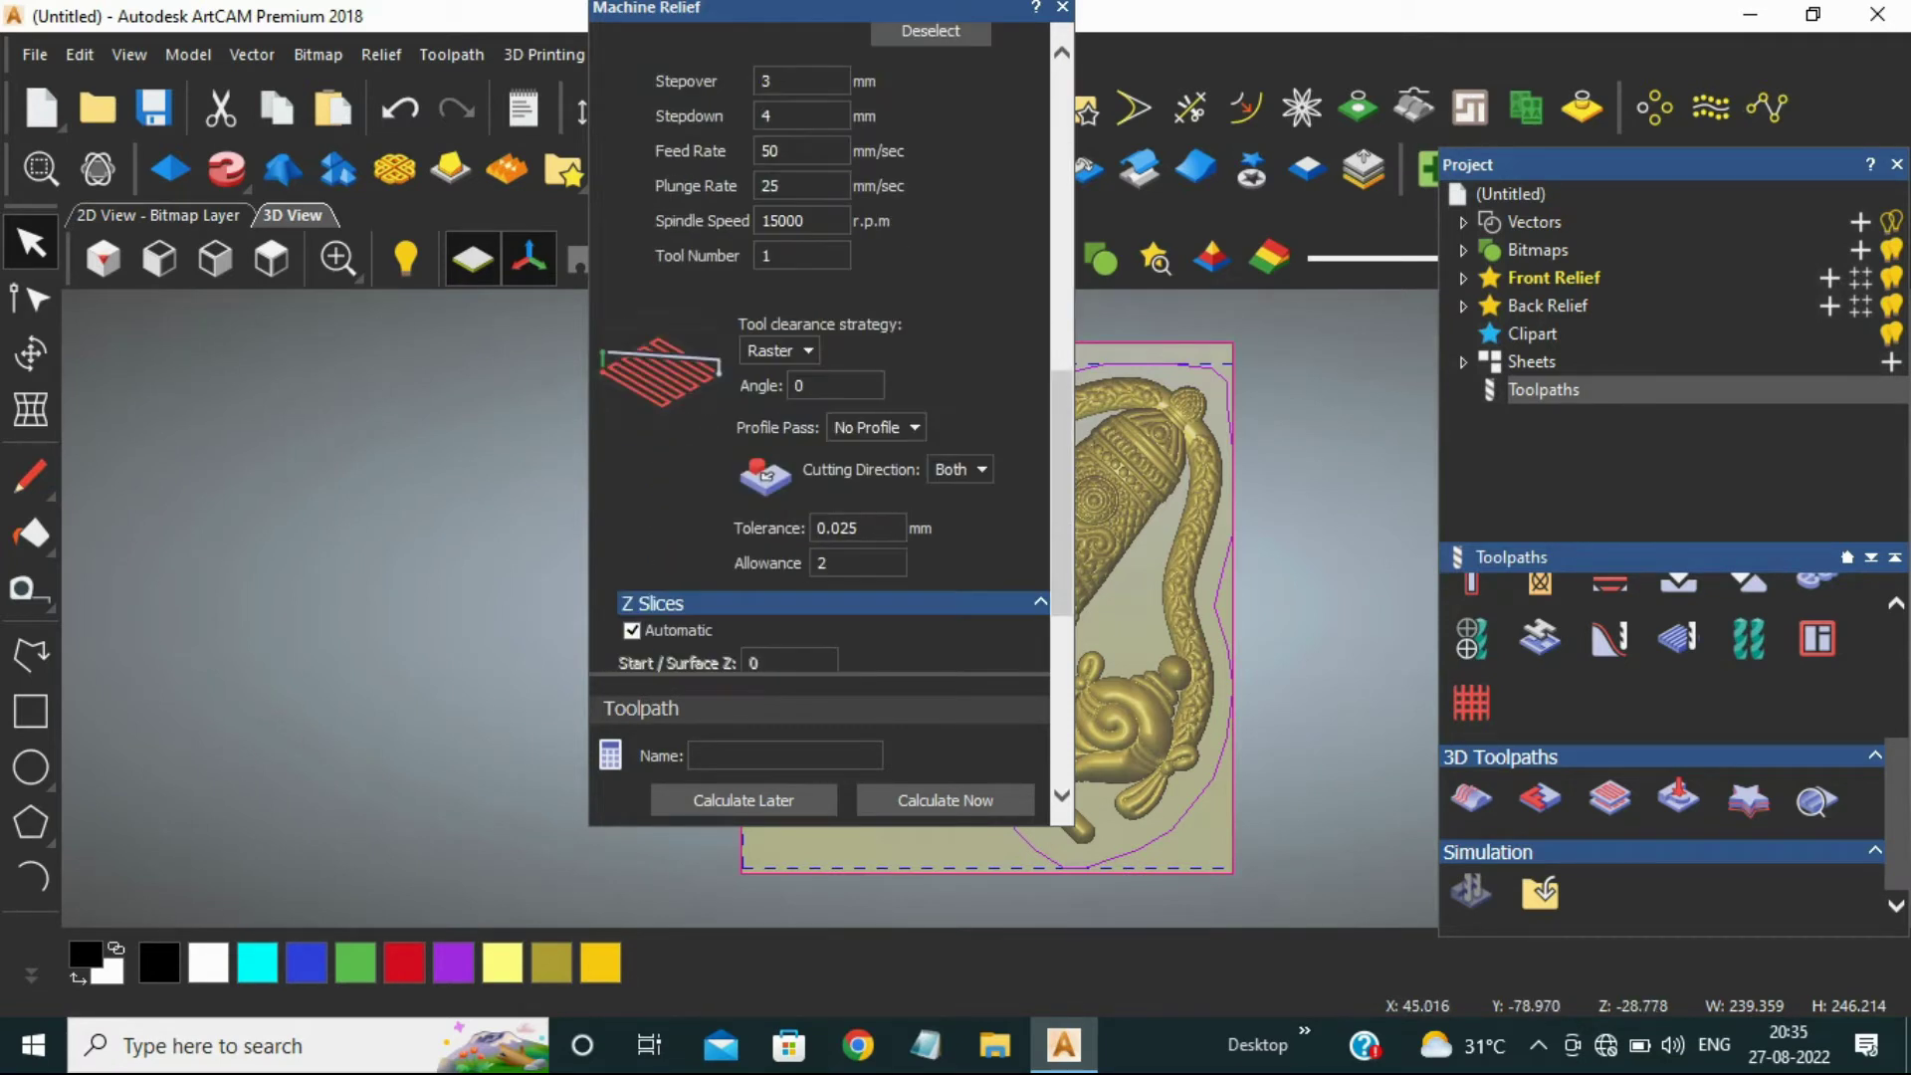
click(944, 800)
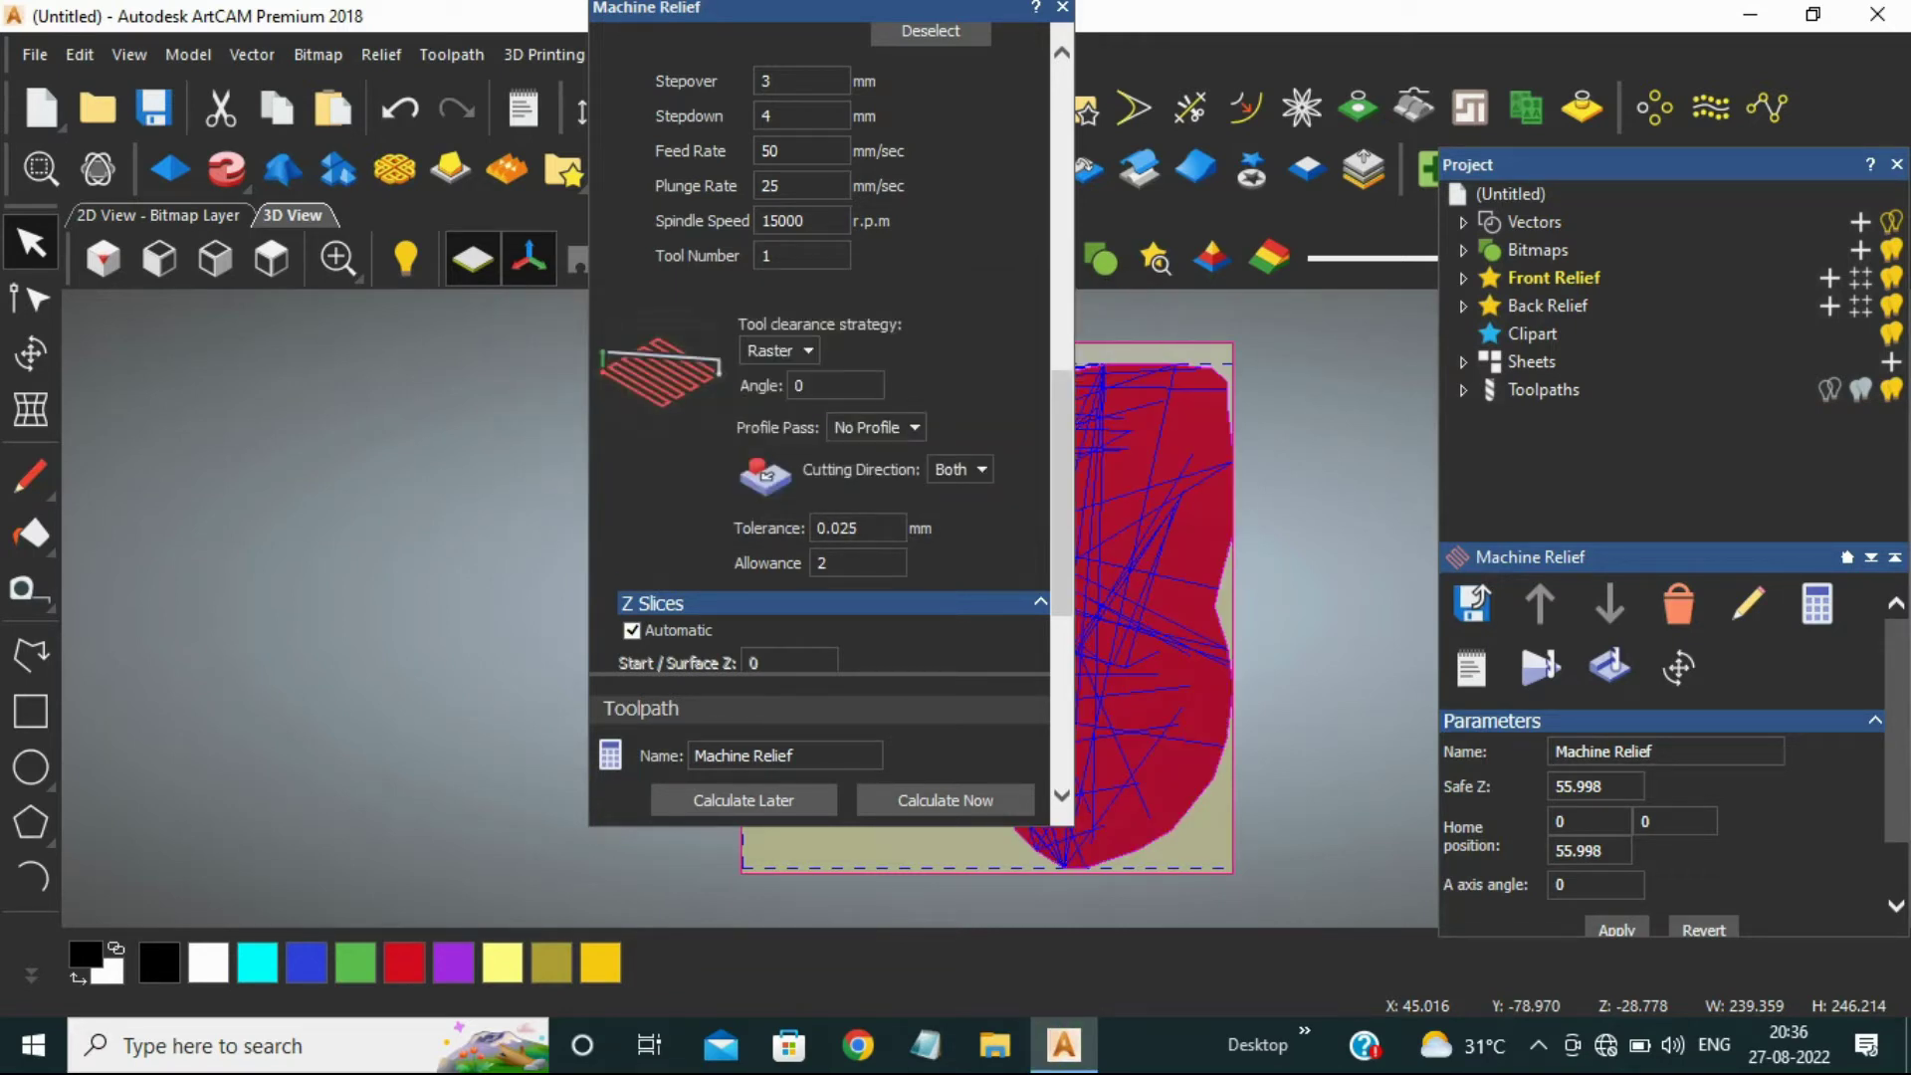
Step: Simulate the Machine Relief toolpaths on the whole model at standard resolution, playing roughing and finishing at fast speed
click(1541, 667)
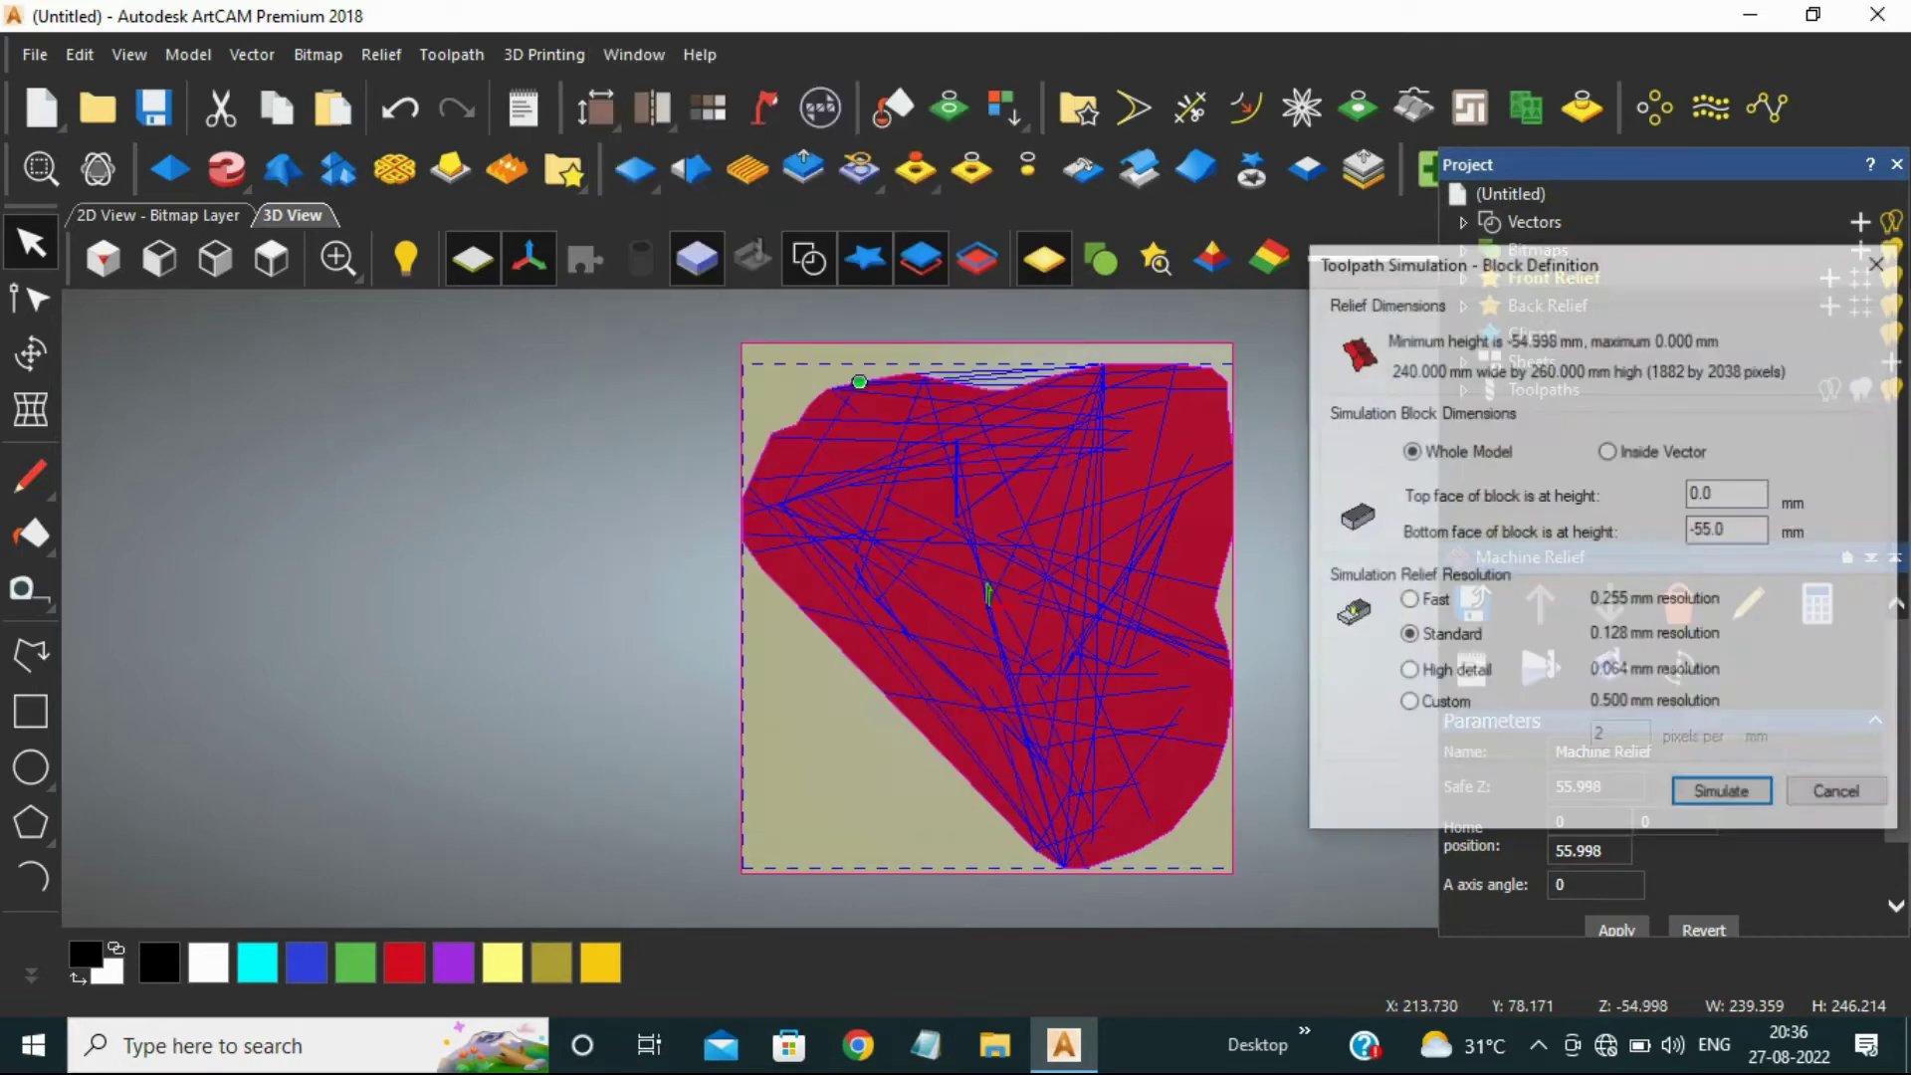
click(1723, 794)
click(315, 564)
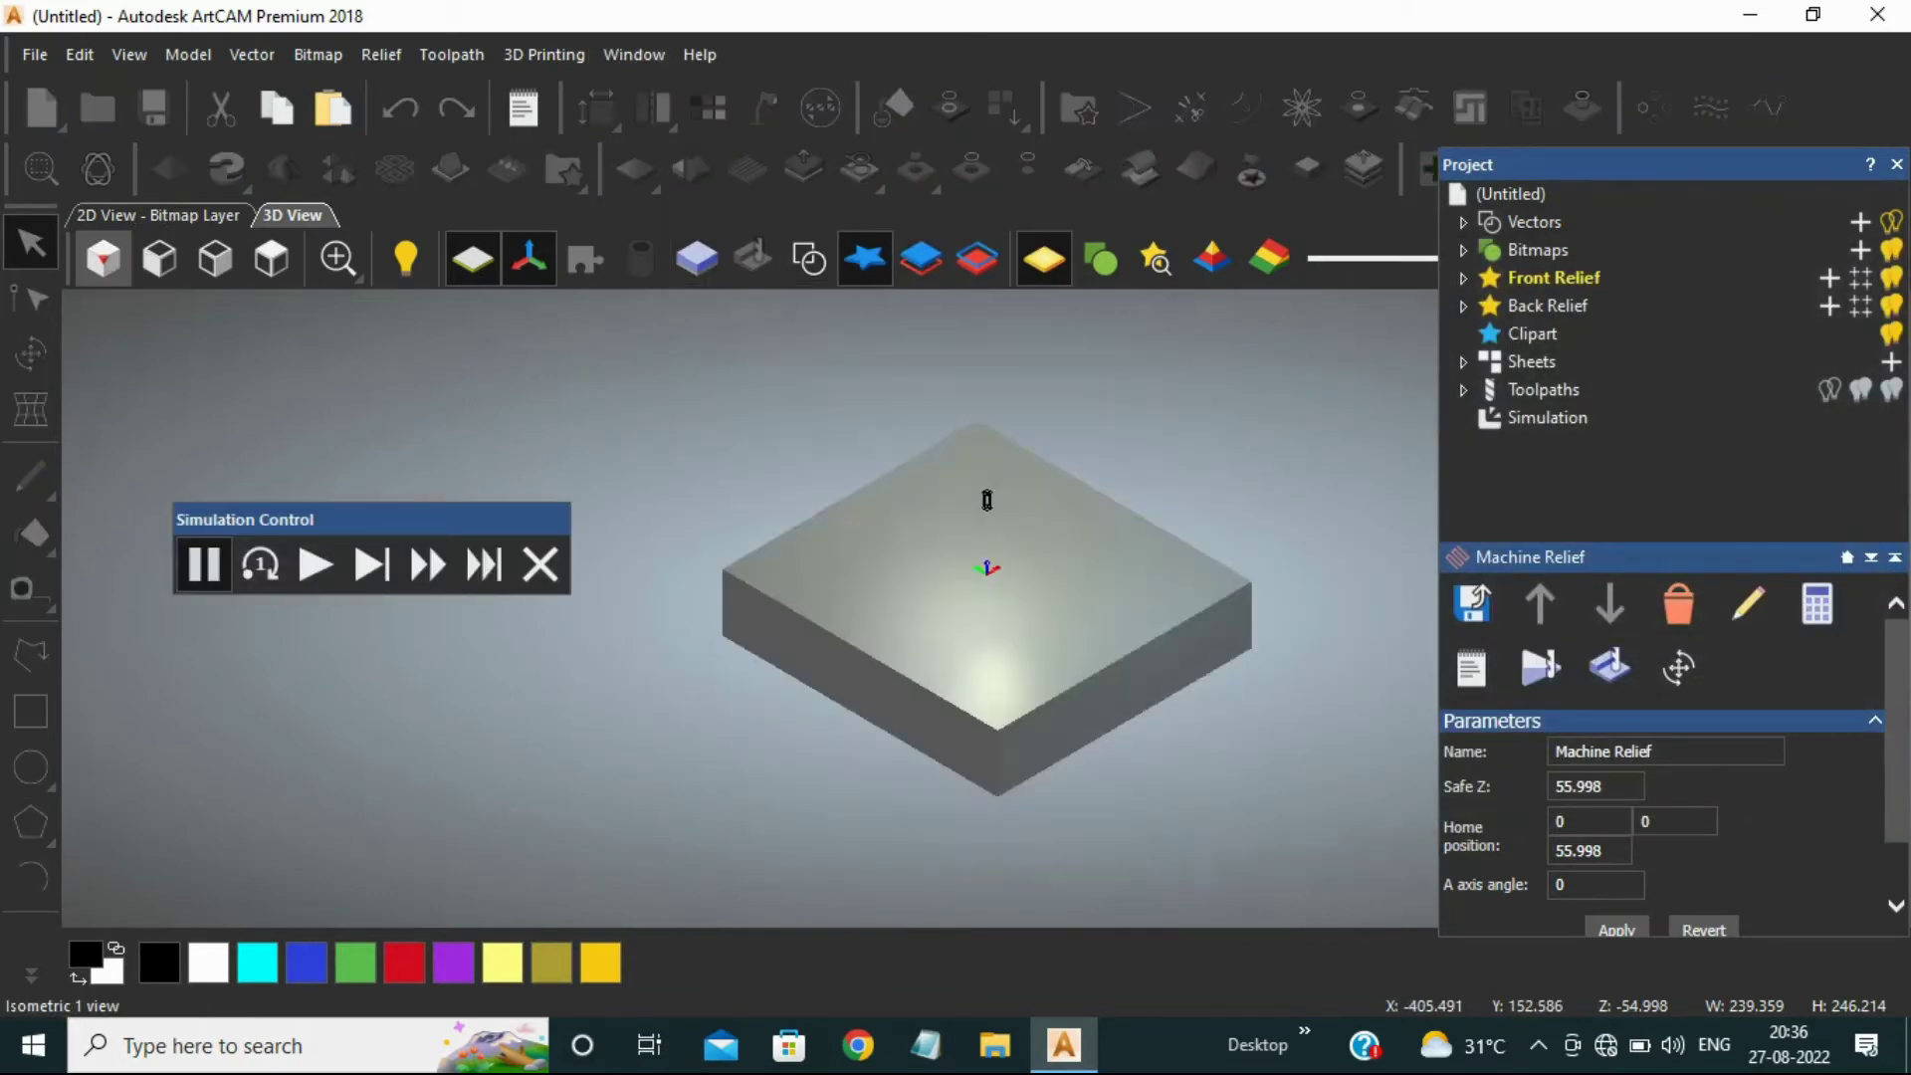
click(428, 564)
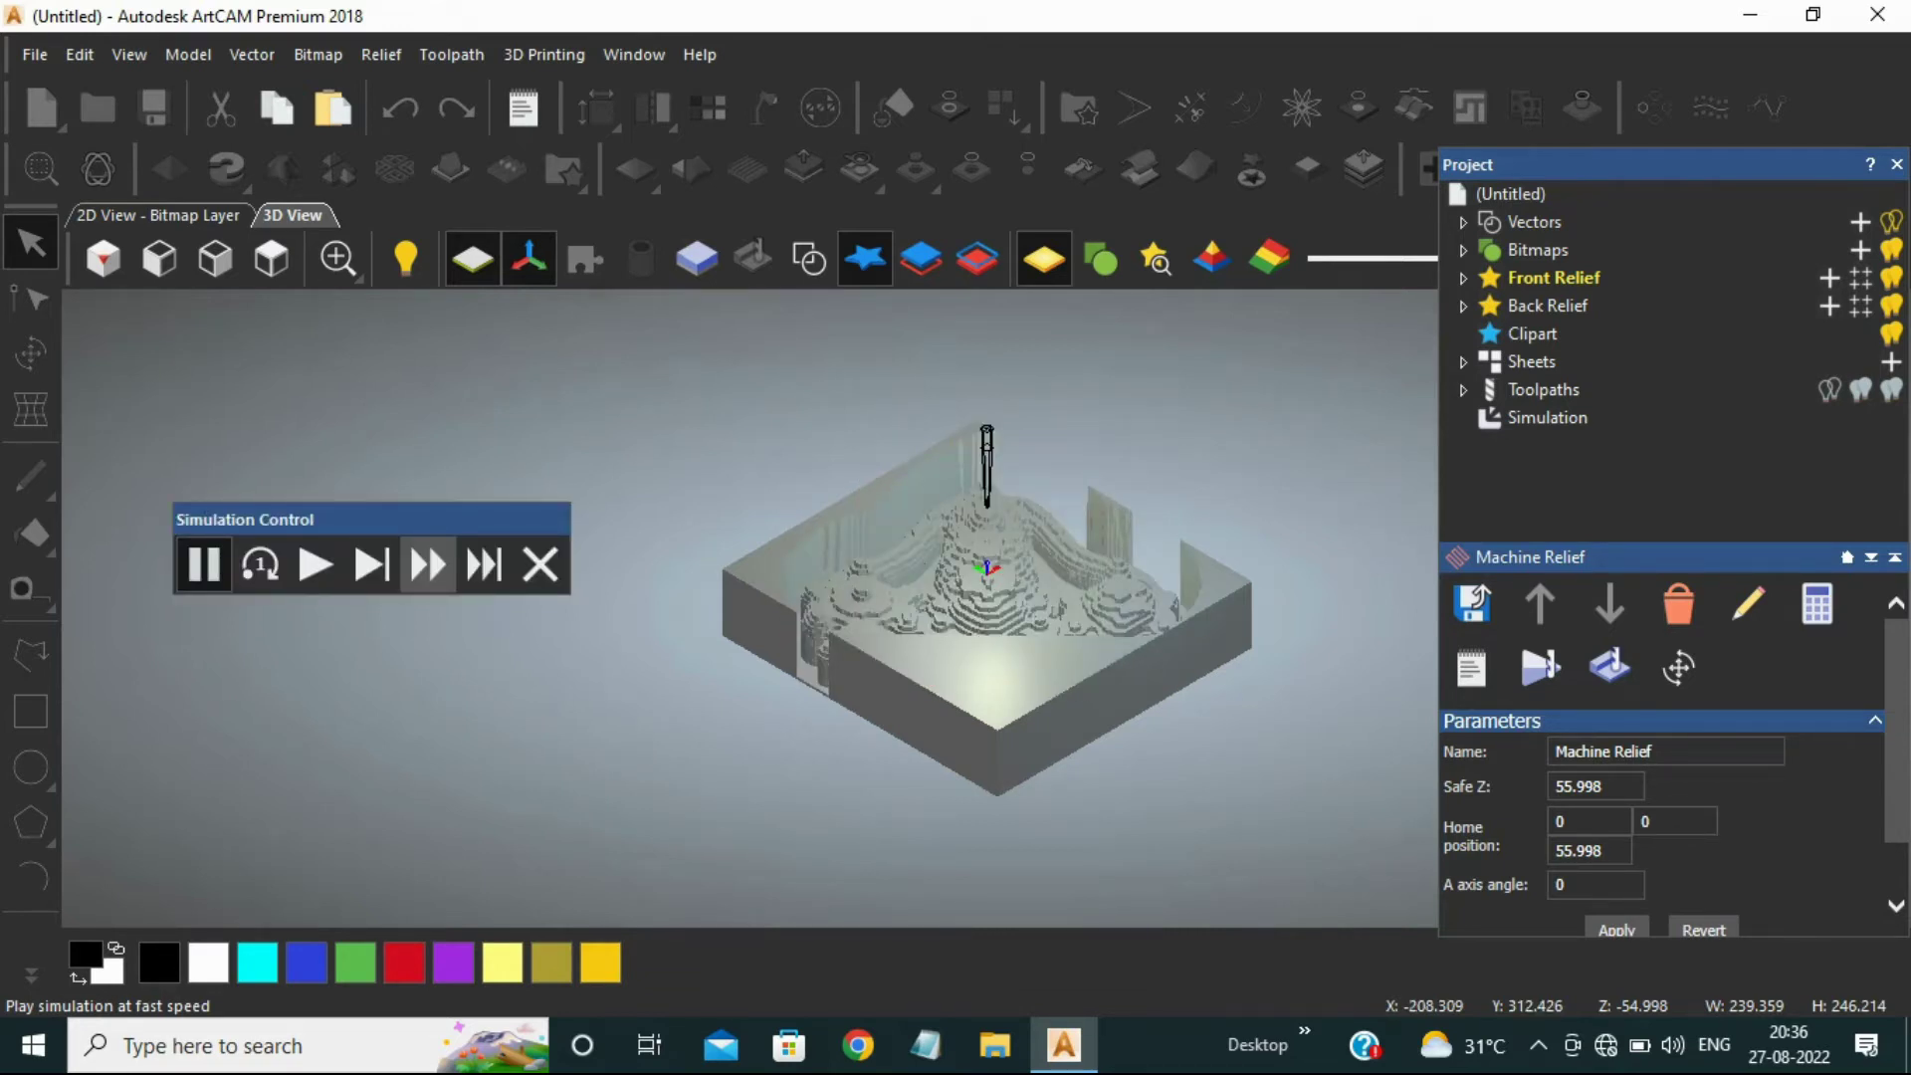
click(428, 564)
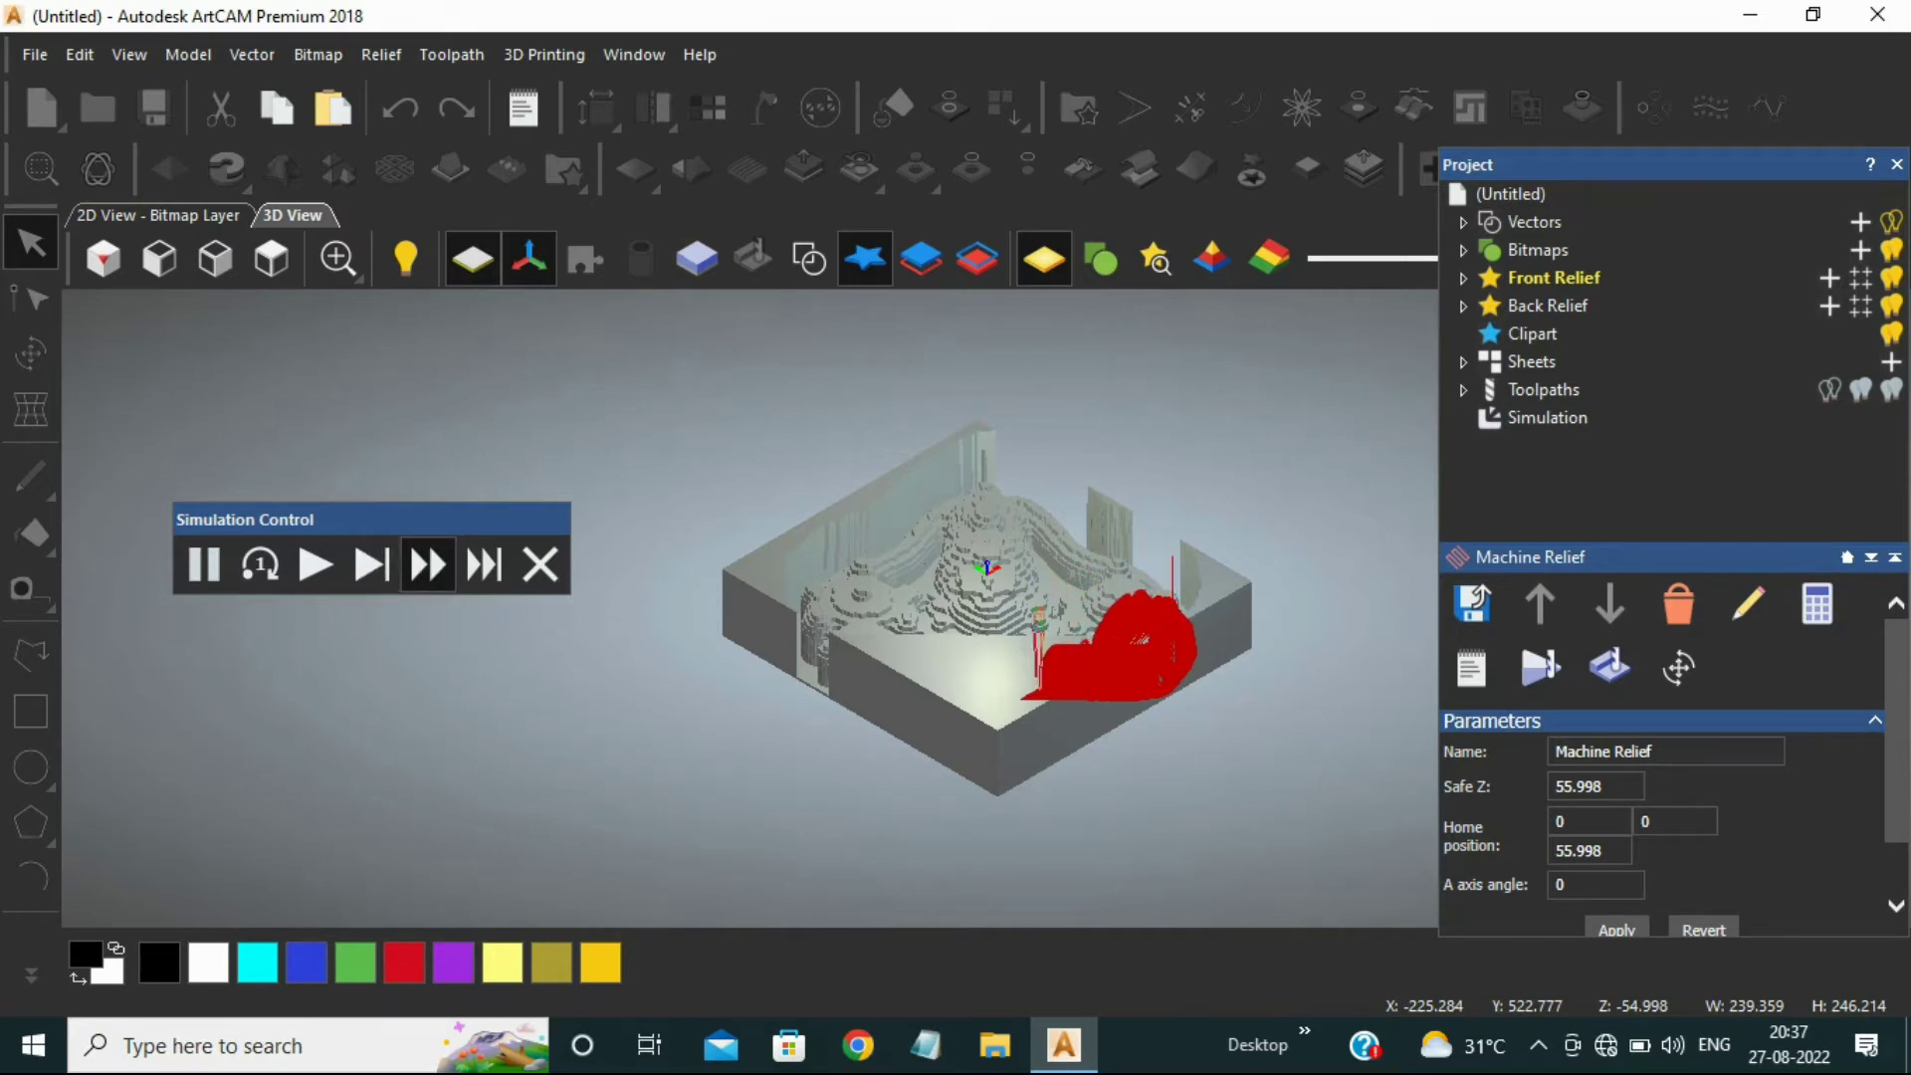
scroll(1098, 593, up, 3)
drag(1100, 597, 1101, 712)
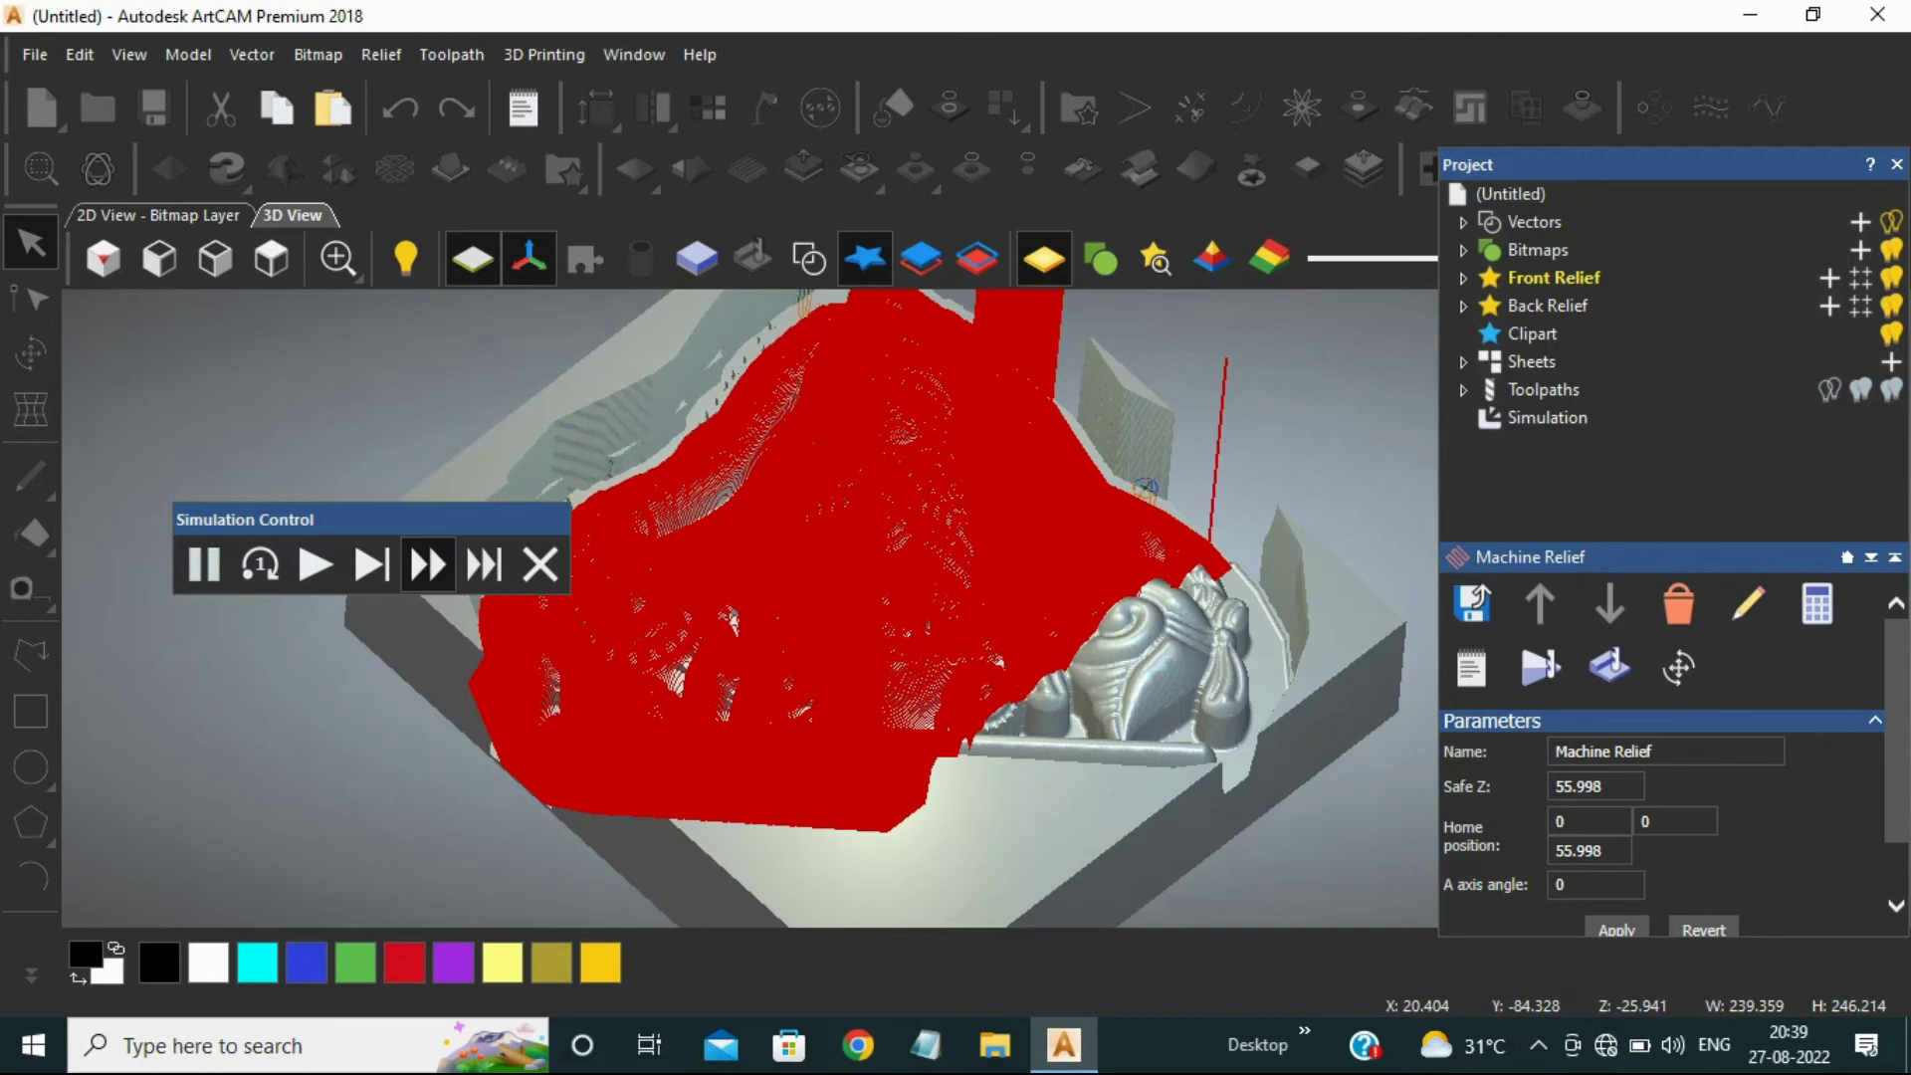
Step: Inspect the simulated relief carving from several angles
click(1540, 667)
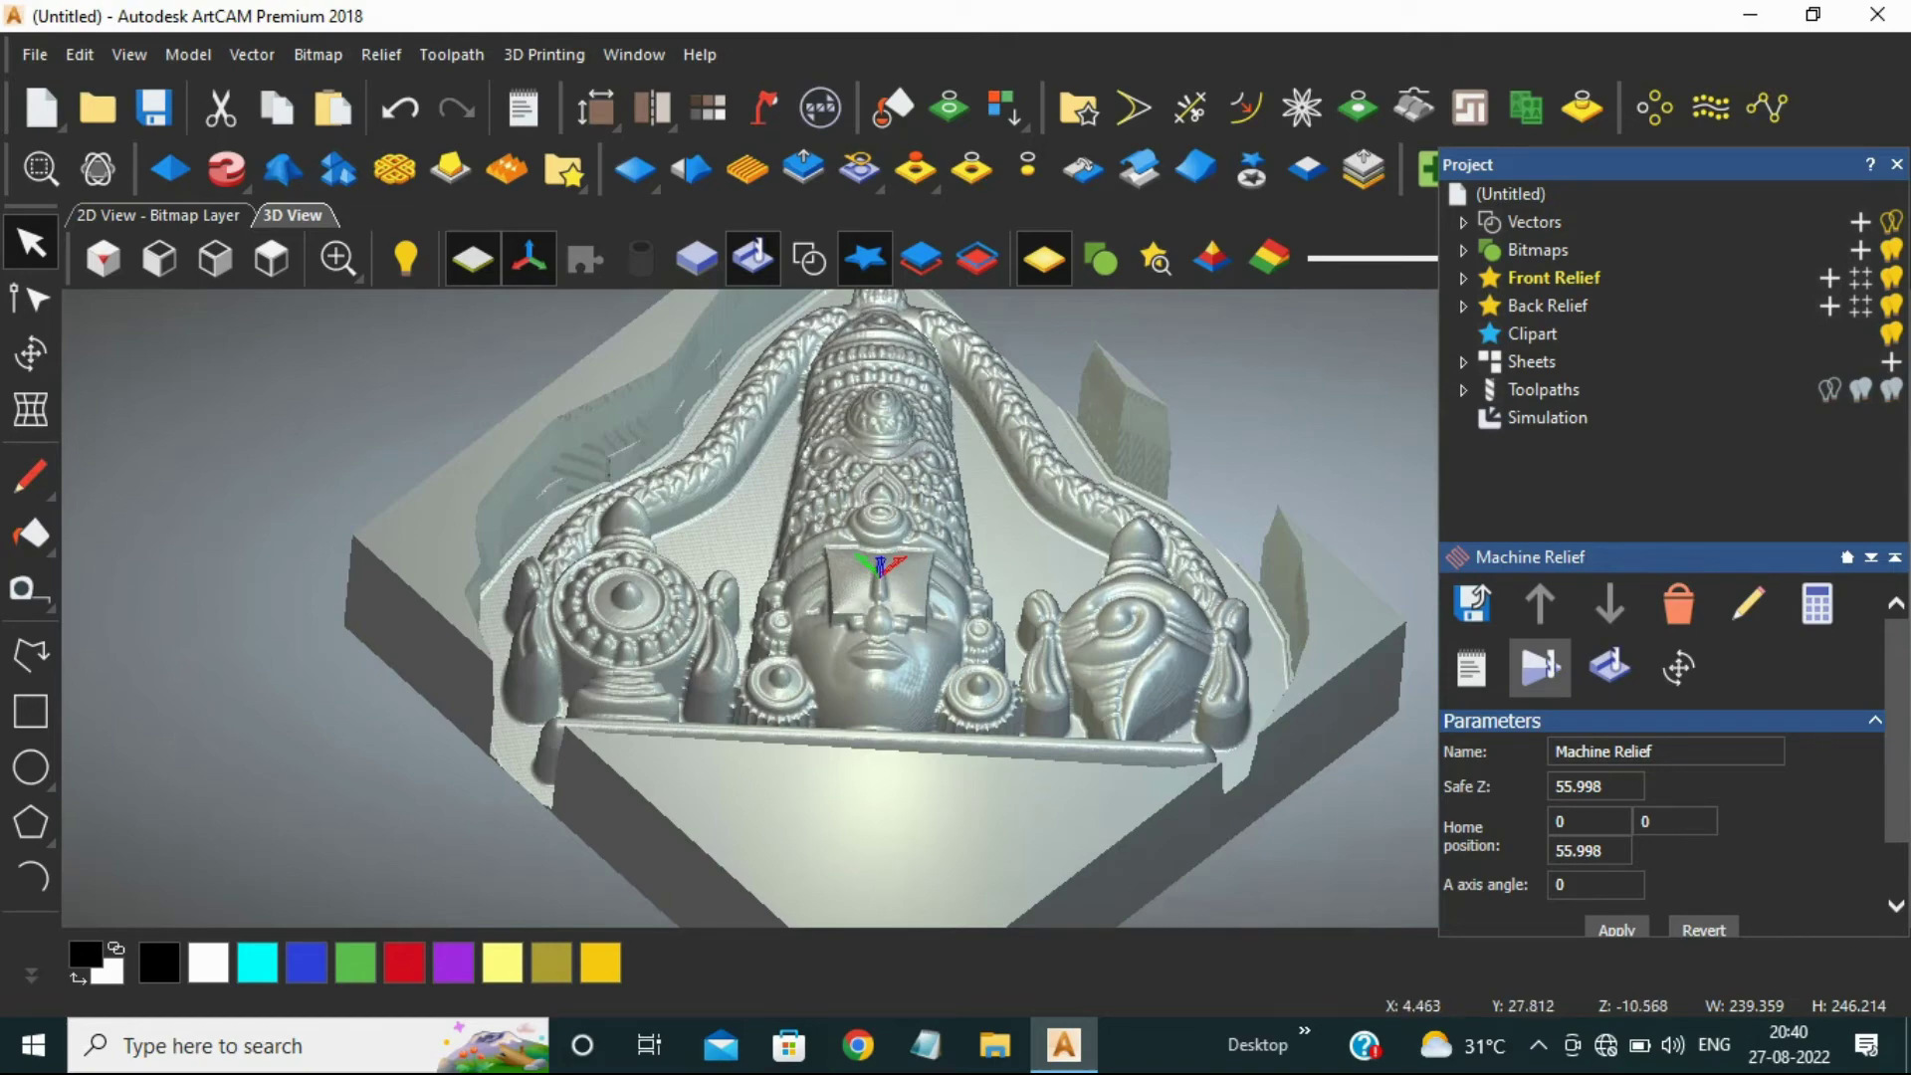
scroll(1144, 757, down, 1)
drag(935, 537, 935, 398)
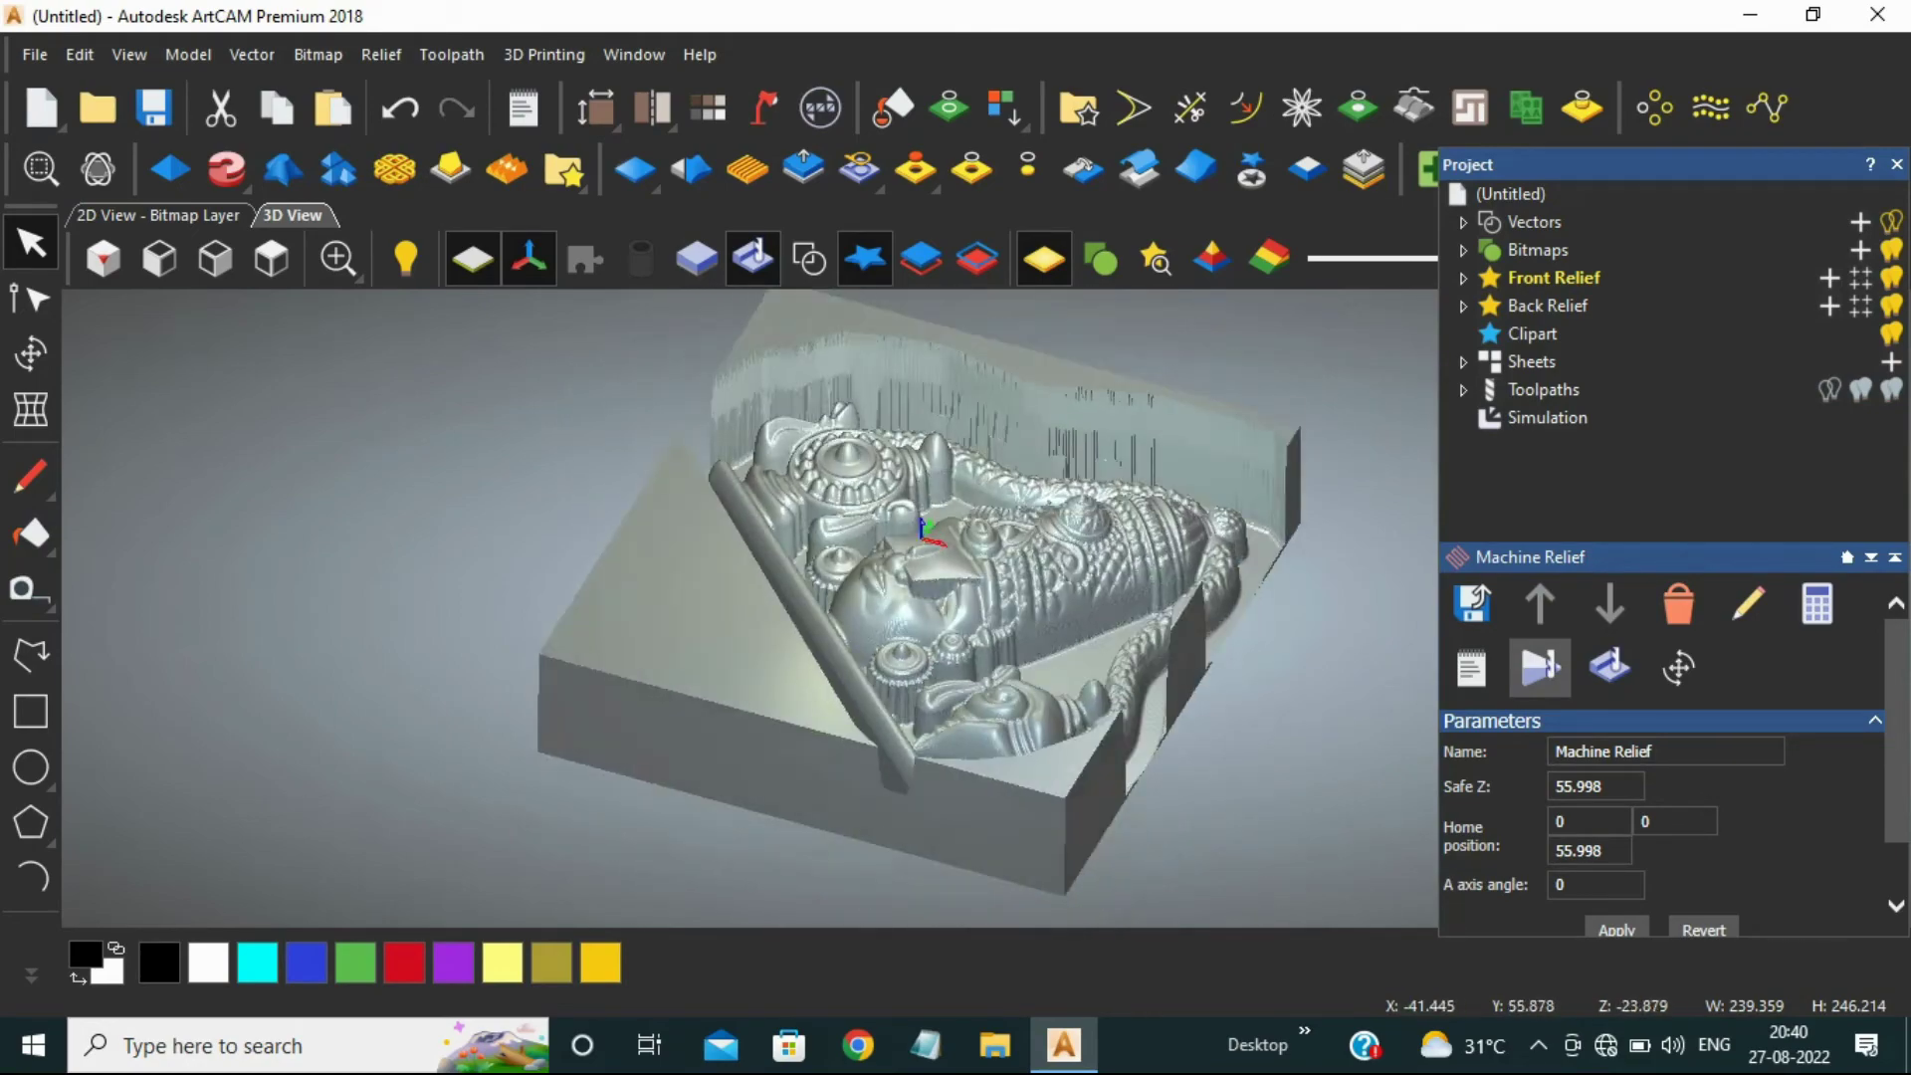
scroll(900, 517, up, 3)
drag(901, 517, 1101, 685)
scroll(1000, 612, down, 5)
scroll(1007, 627, up, 2)
Step: Save only the 8 mm Dia 3 mm Nose Tapper Bit finishing toolpath as G-Code (mm) named Perumal 240x260x55 ball3
click(1471, 604)
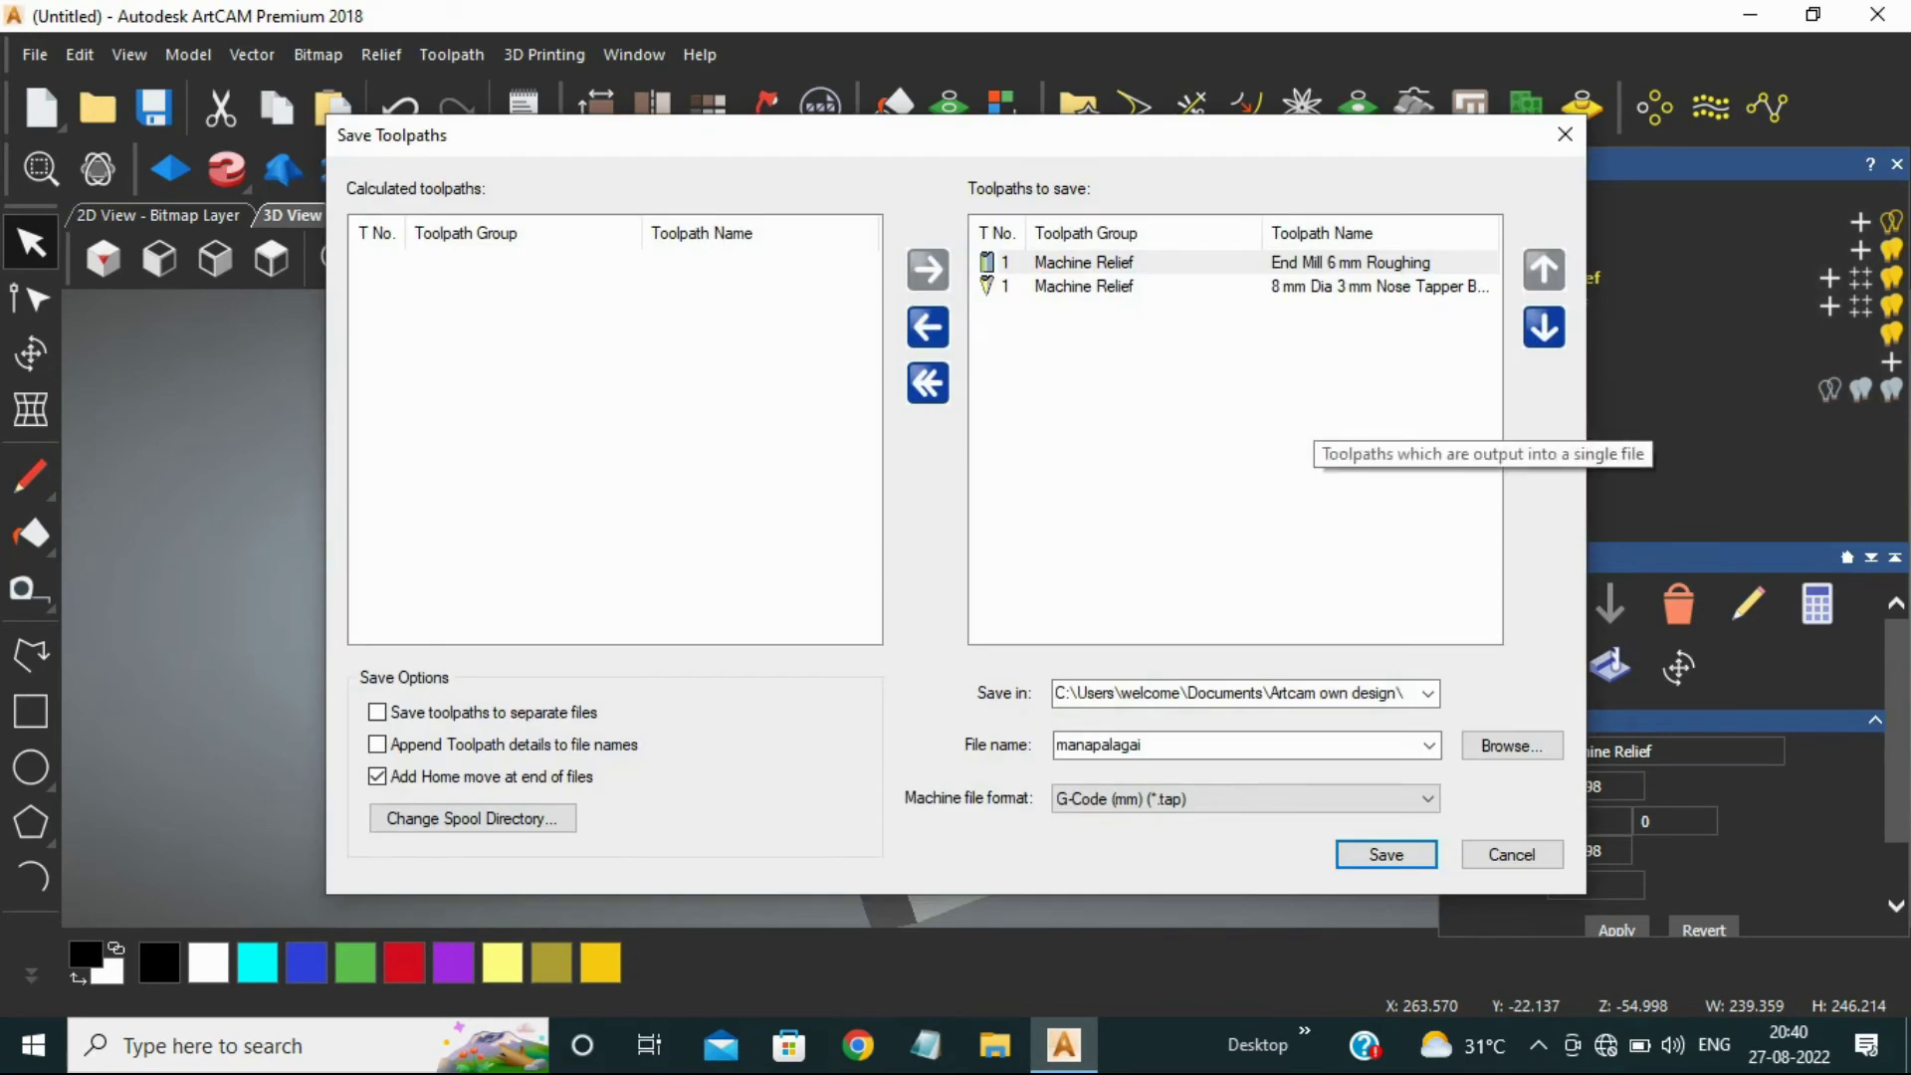
click(926, 383)
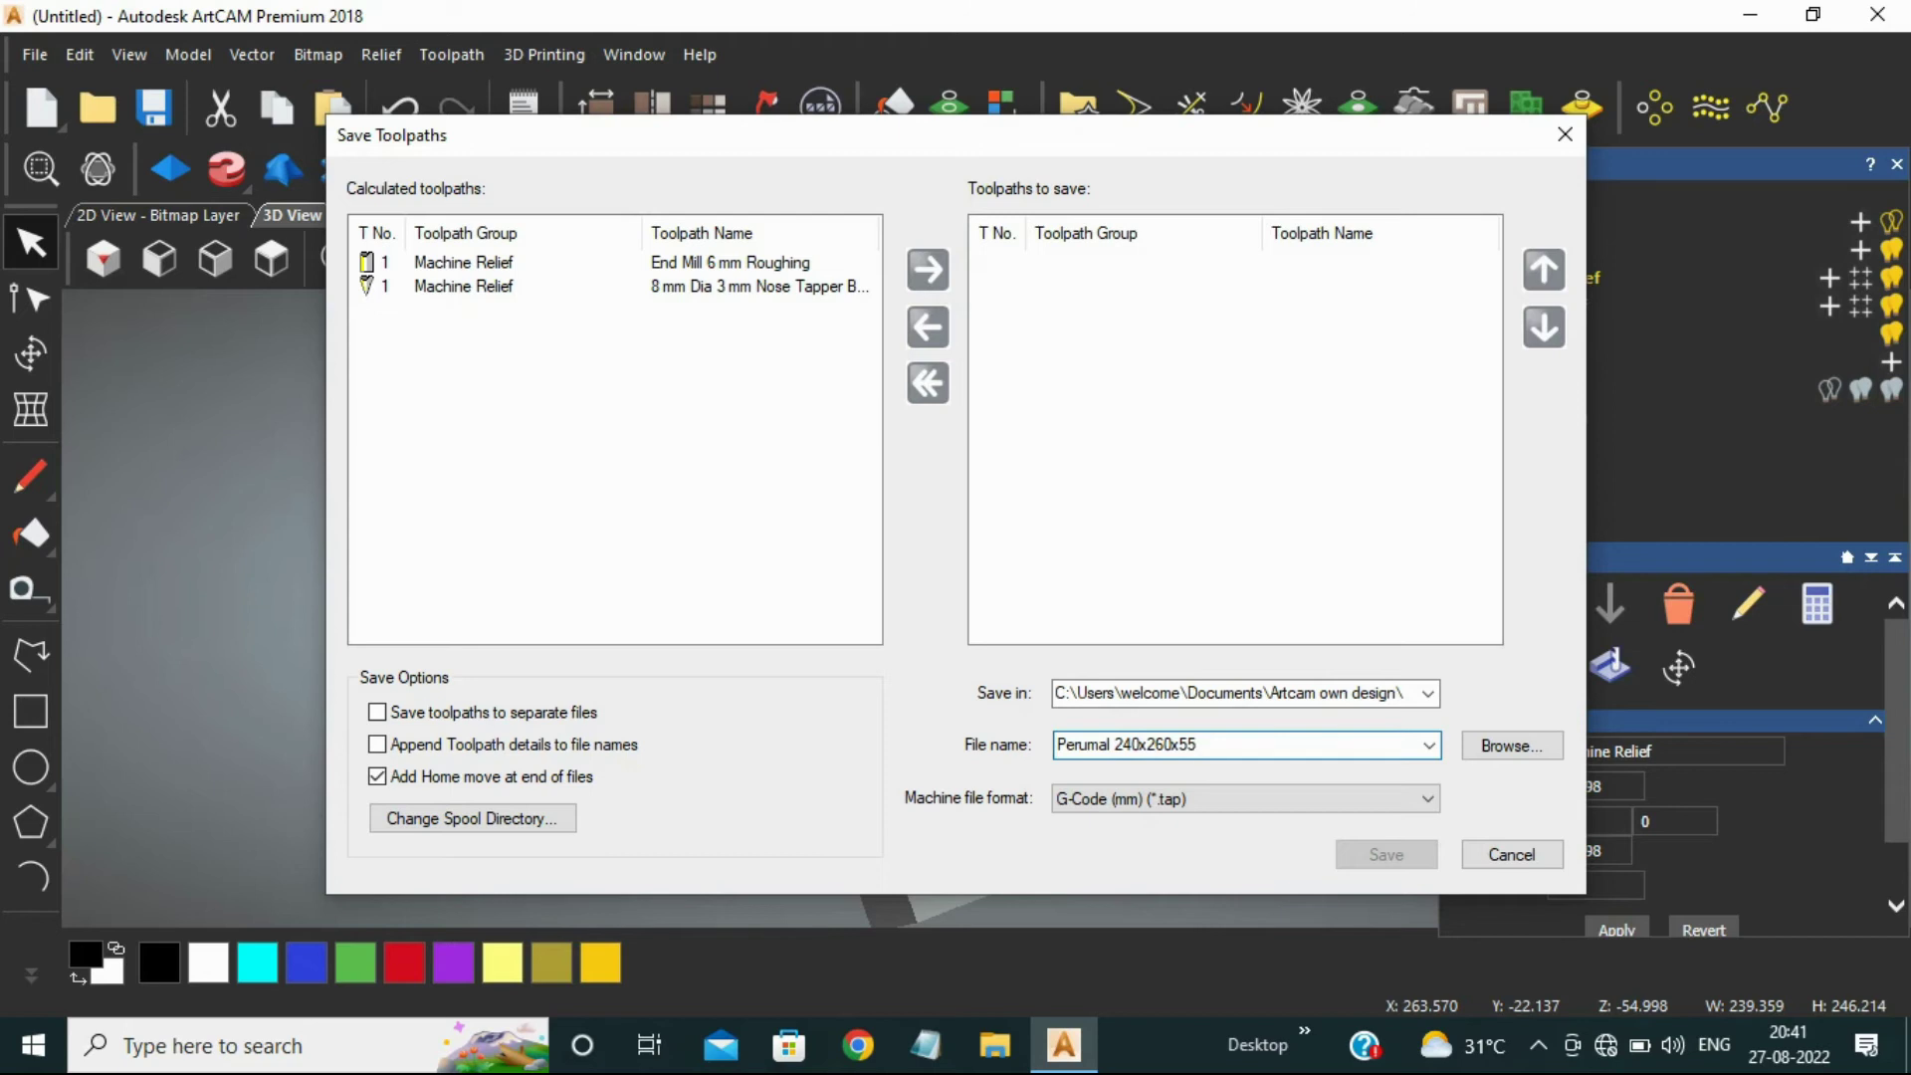
click(760, 285)
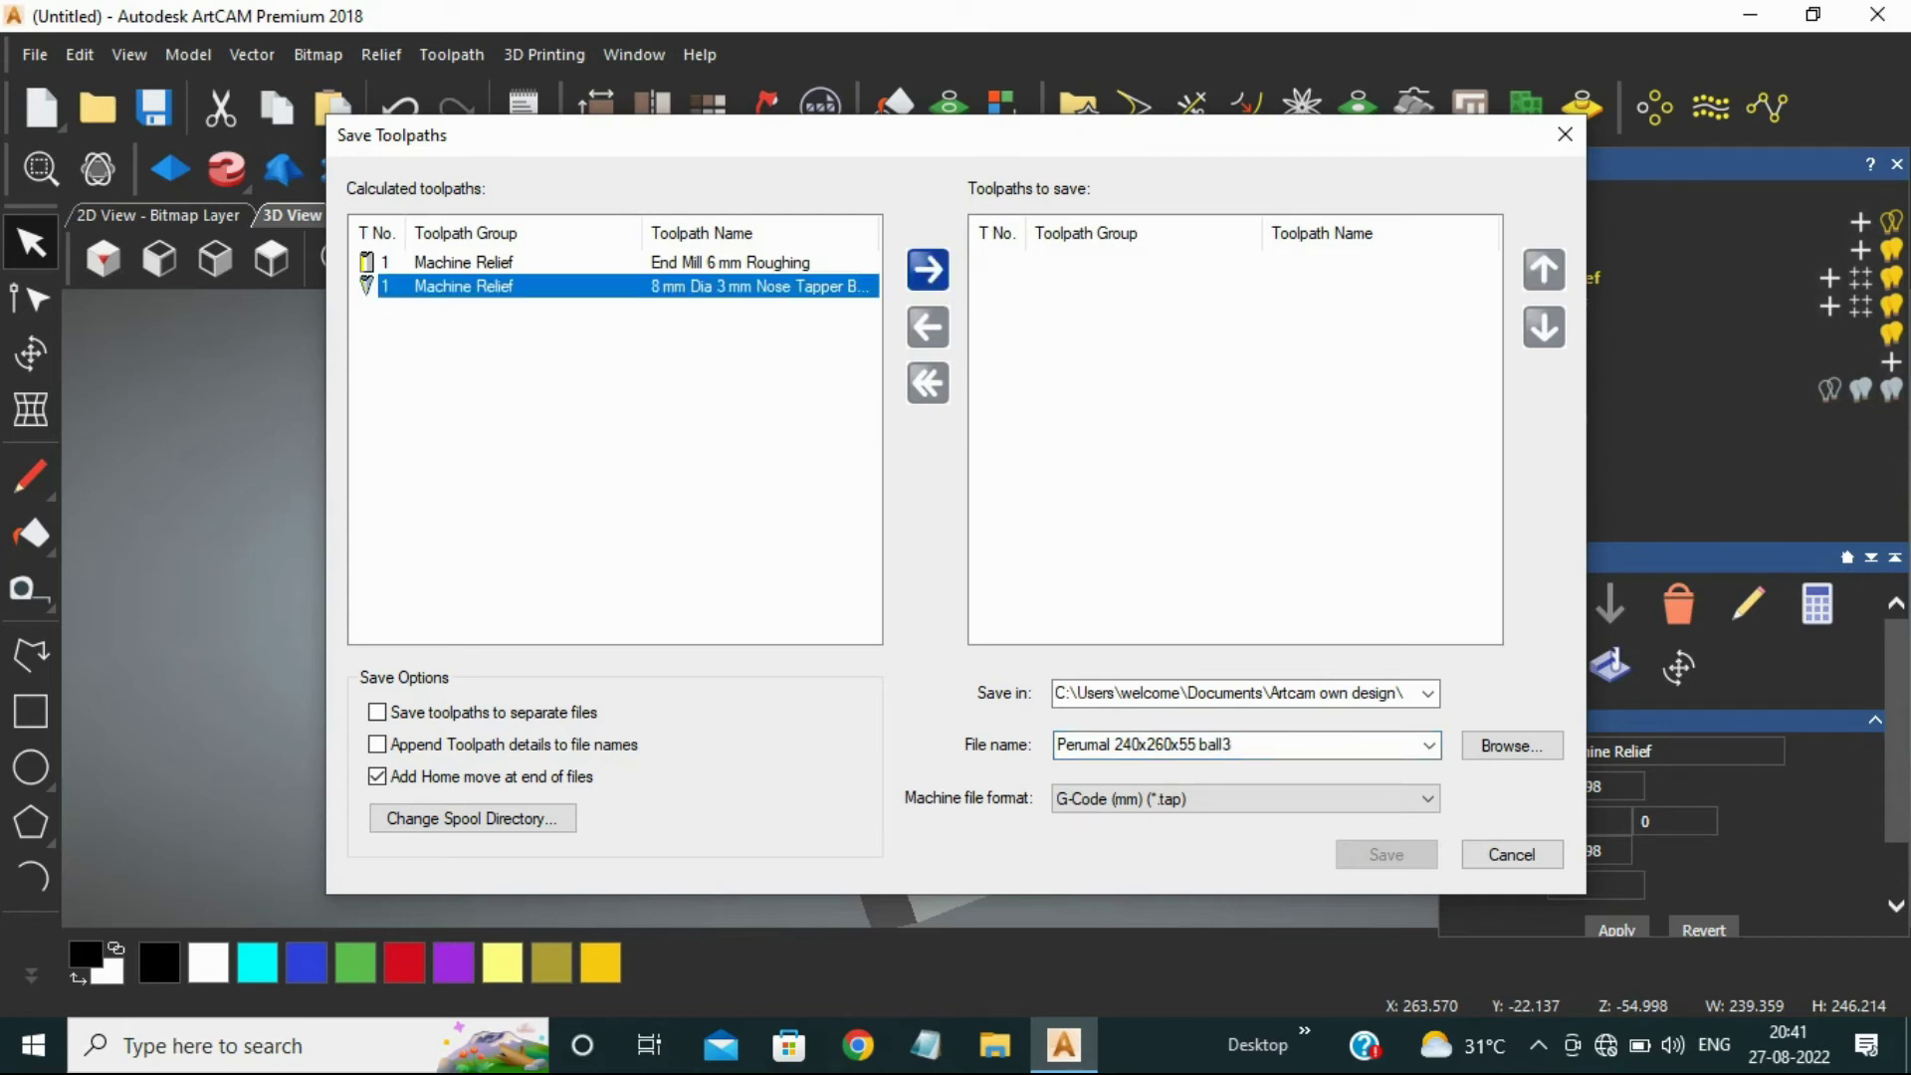
click(926, 268)
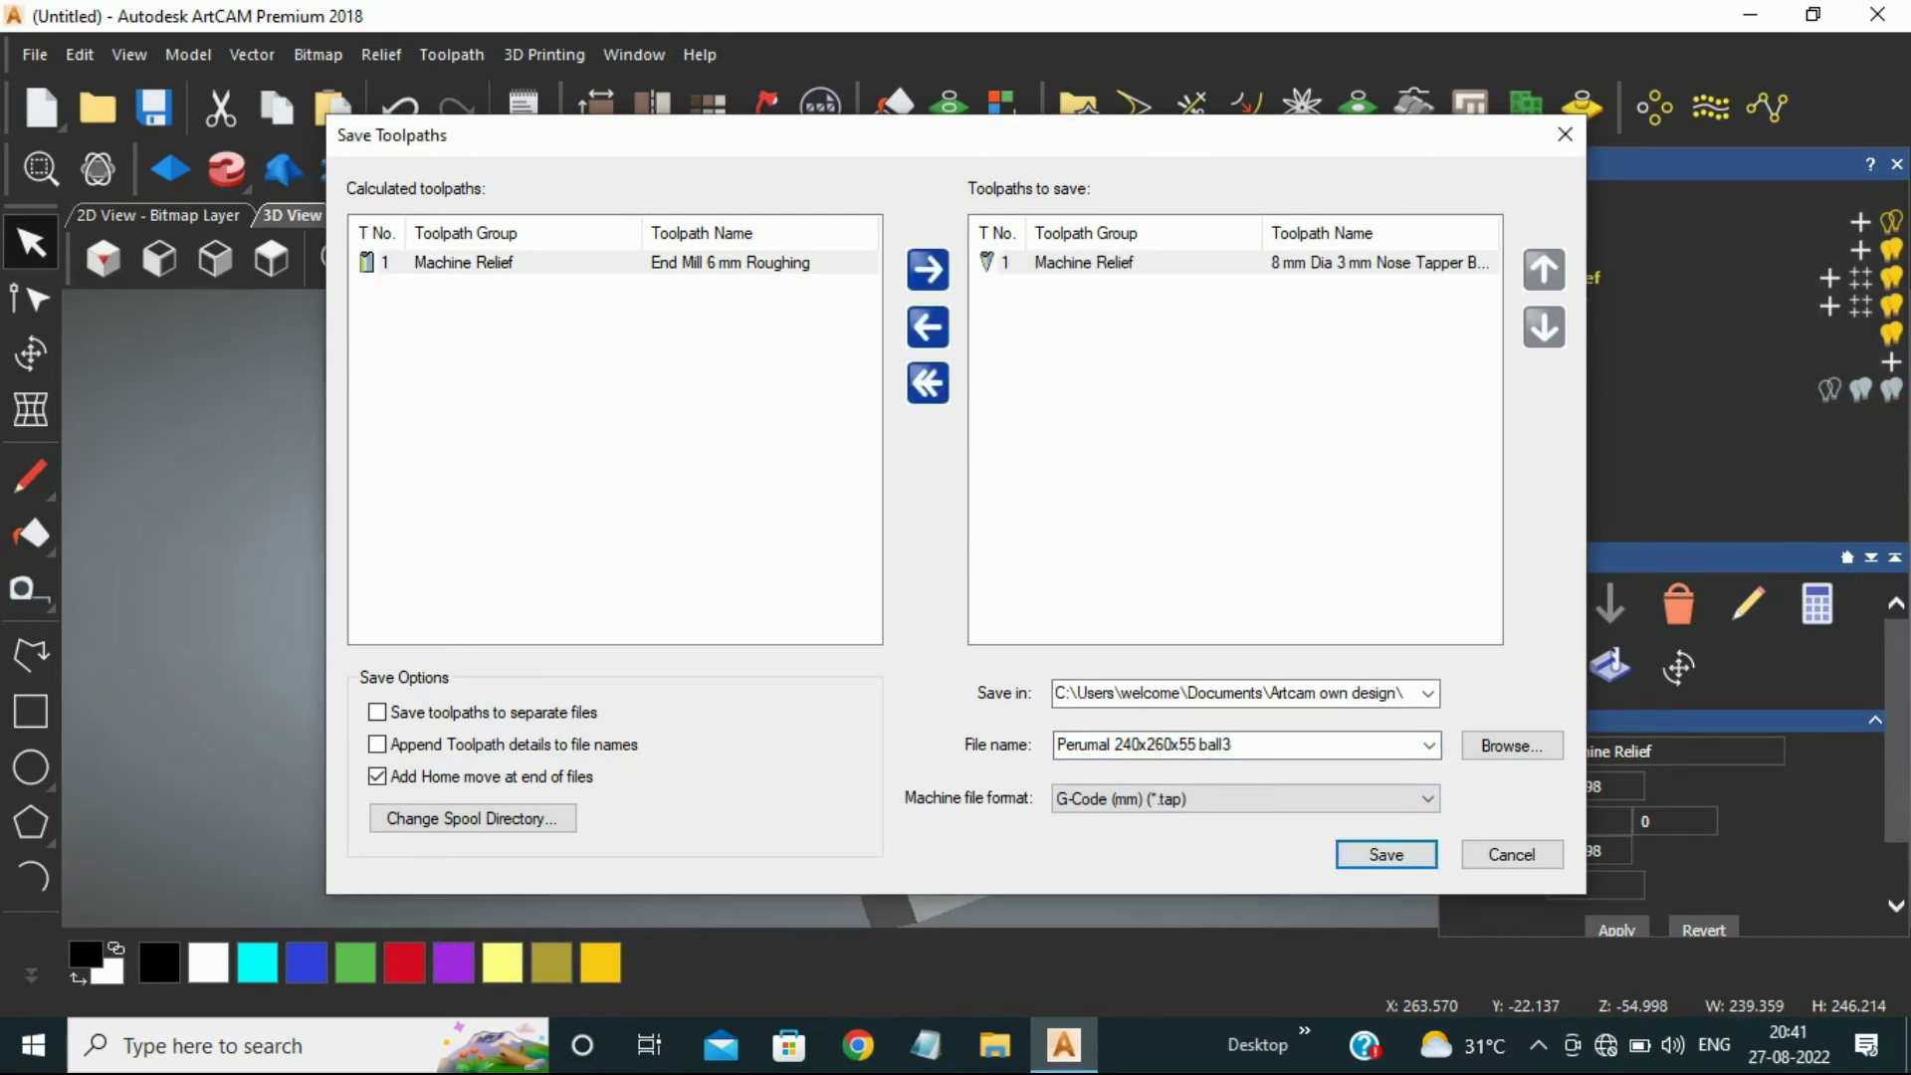
Step: Save the End Mill 6 mm roughing toolpath as a separate G-Code (mm) file with a name starting Perumal 240x260x55 end
click(928, 326)
click(1232, 744)
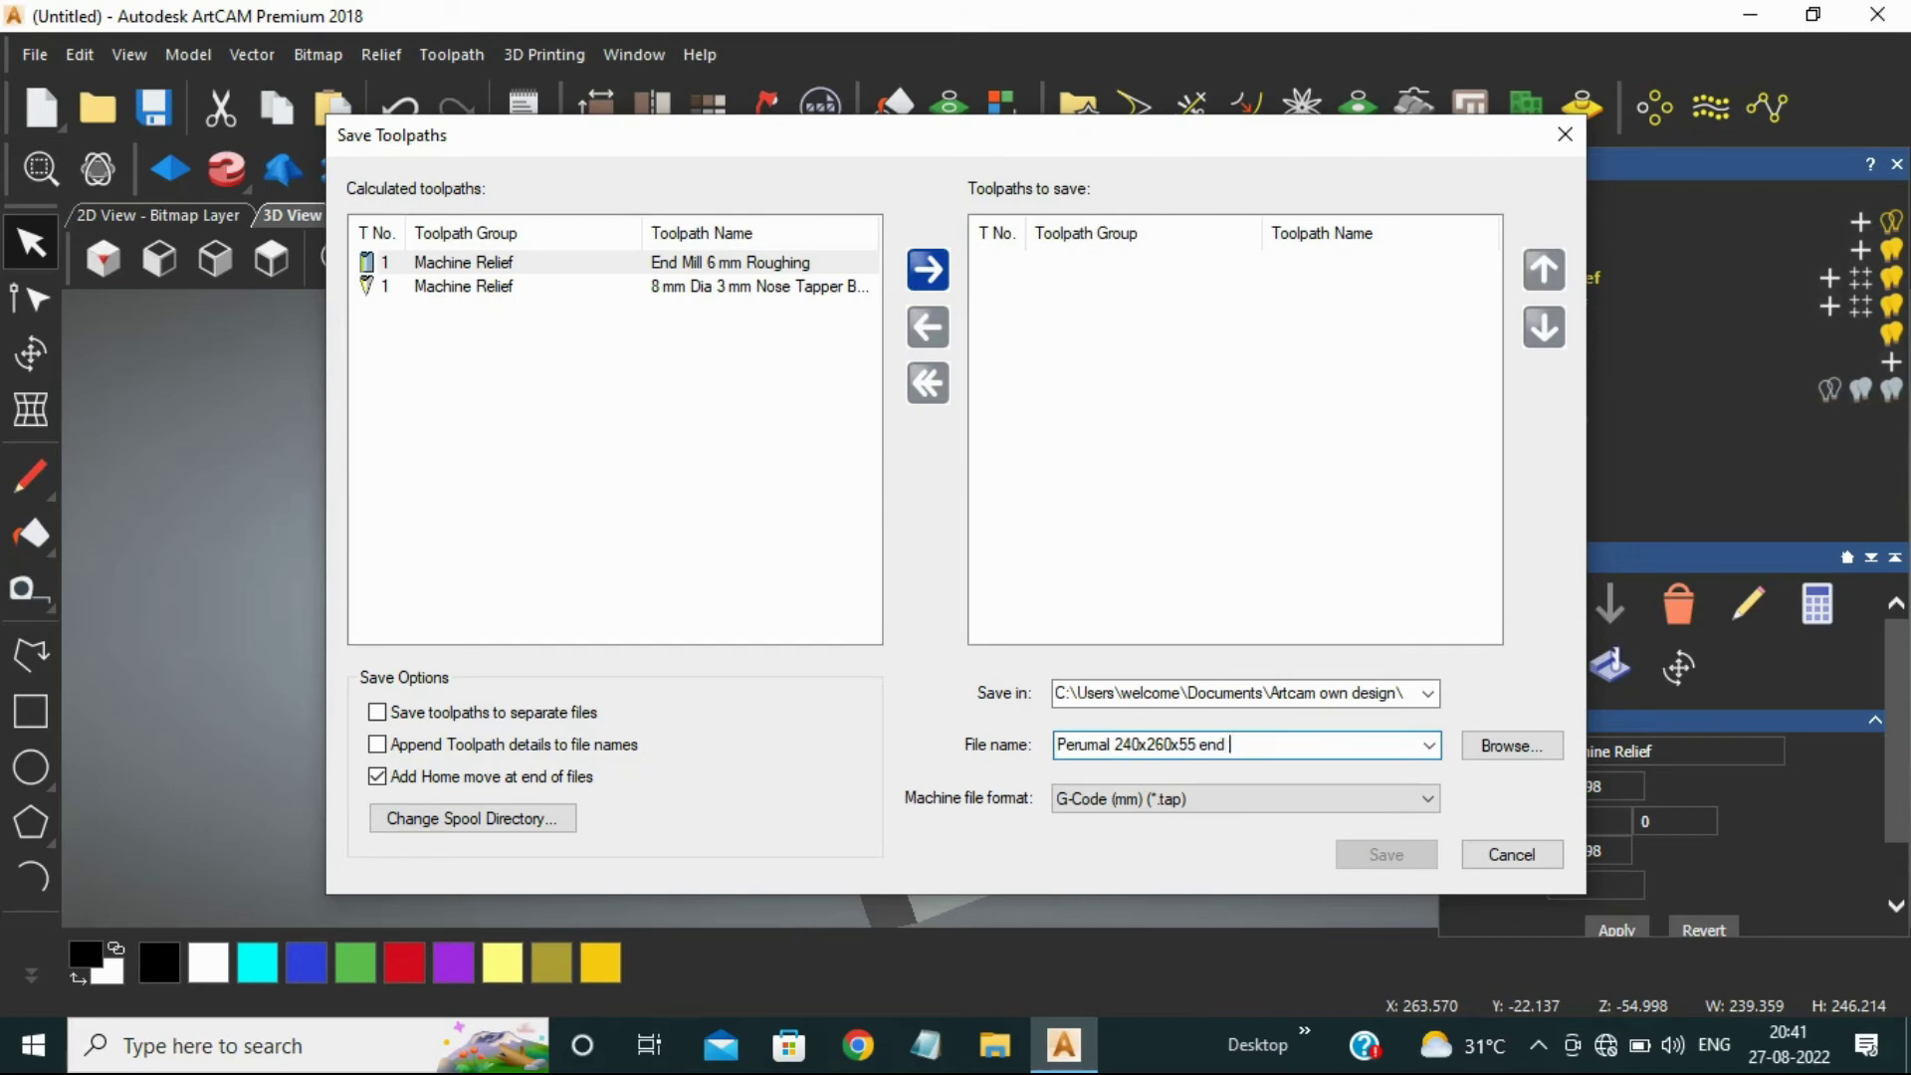
click(926, 269)
click(1384, 853)
click(1385, 853)
Step: Save the model as Perumal 240x260x55 in the Artcam own design folder and close the program
key(alt+f)
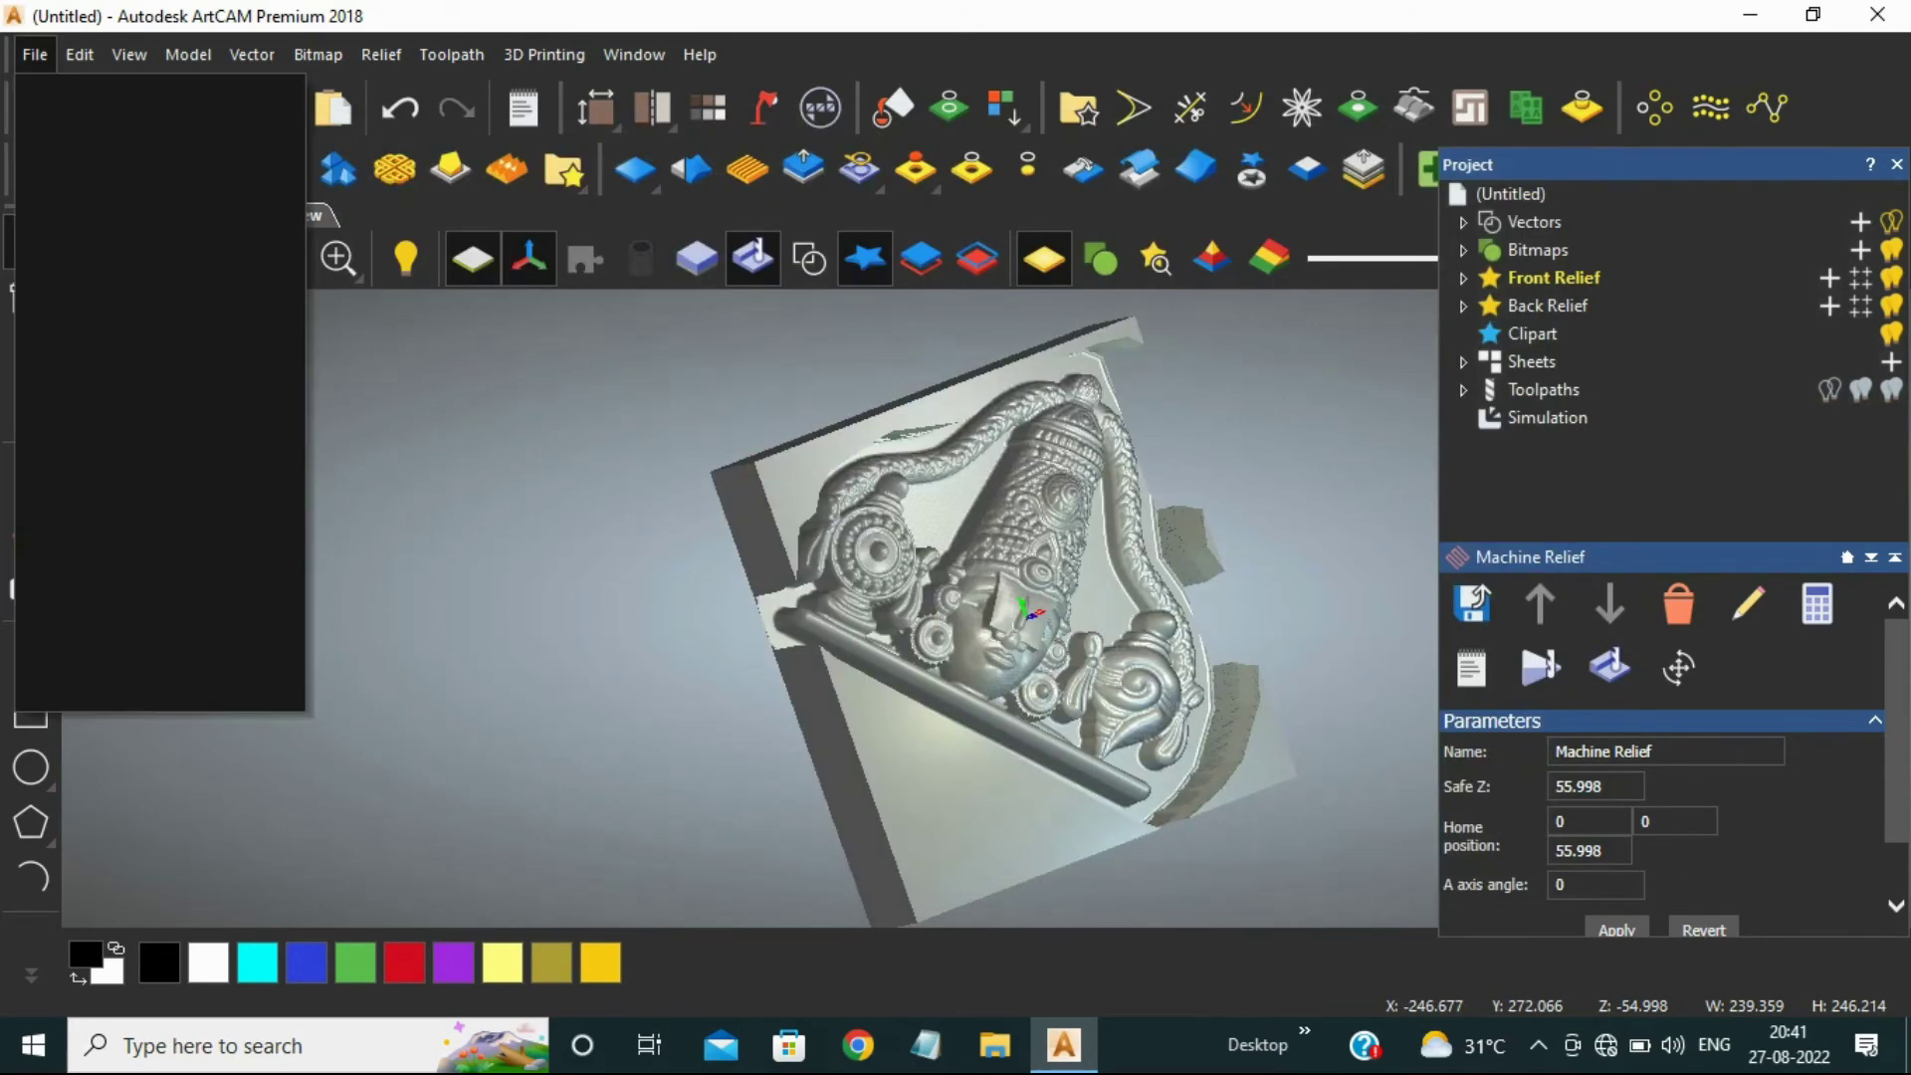
click(95, 316)
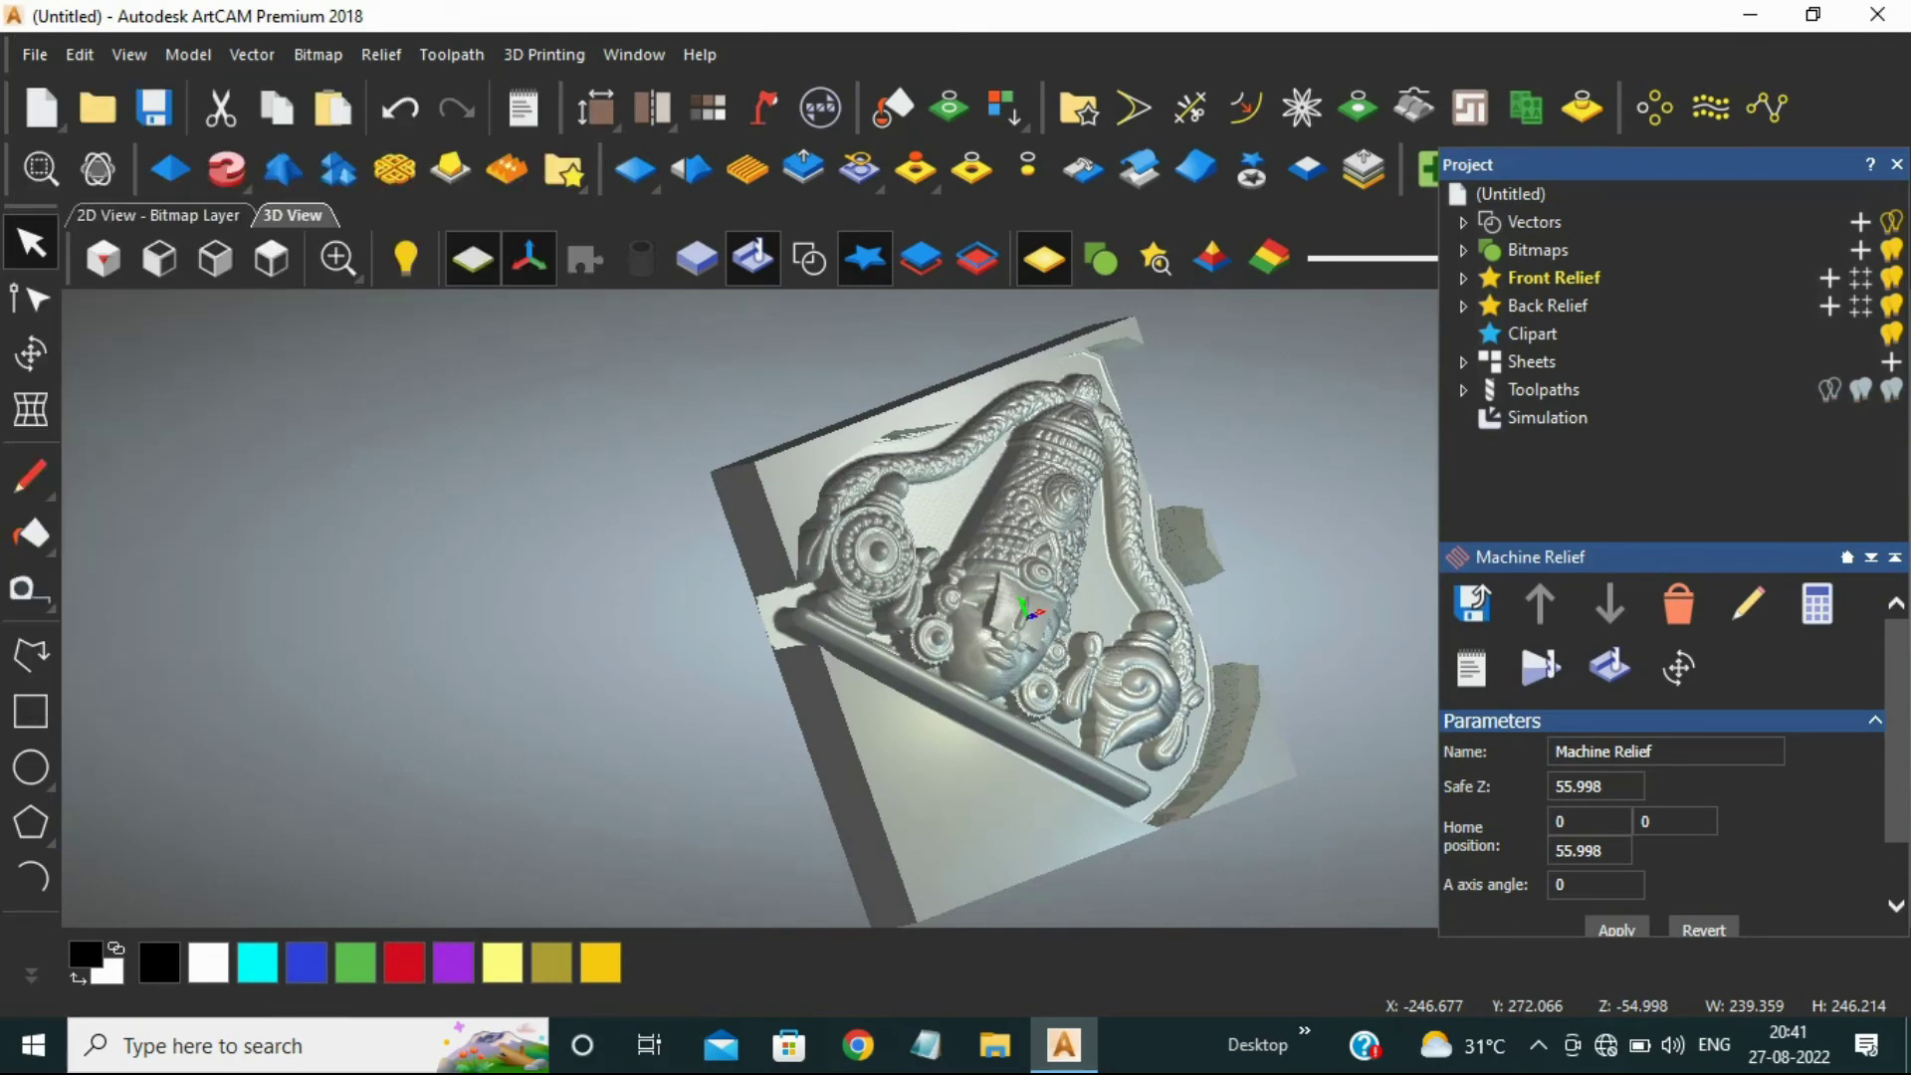
text(oe)
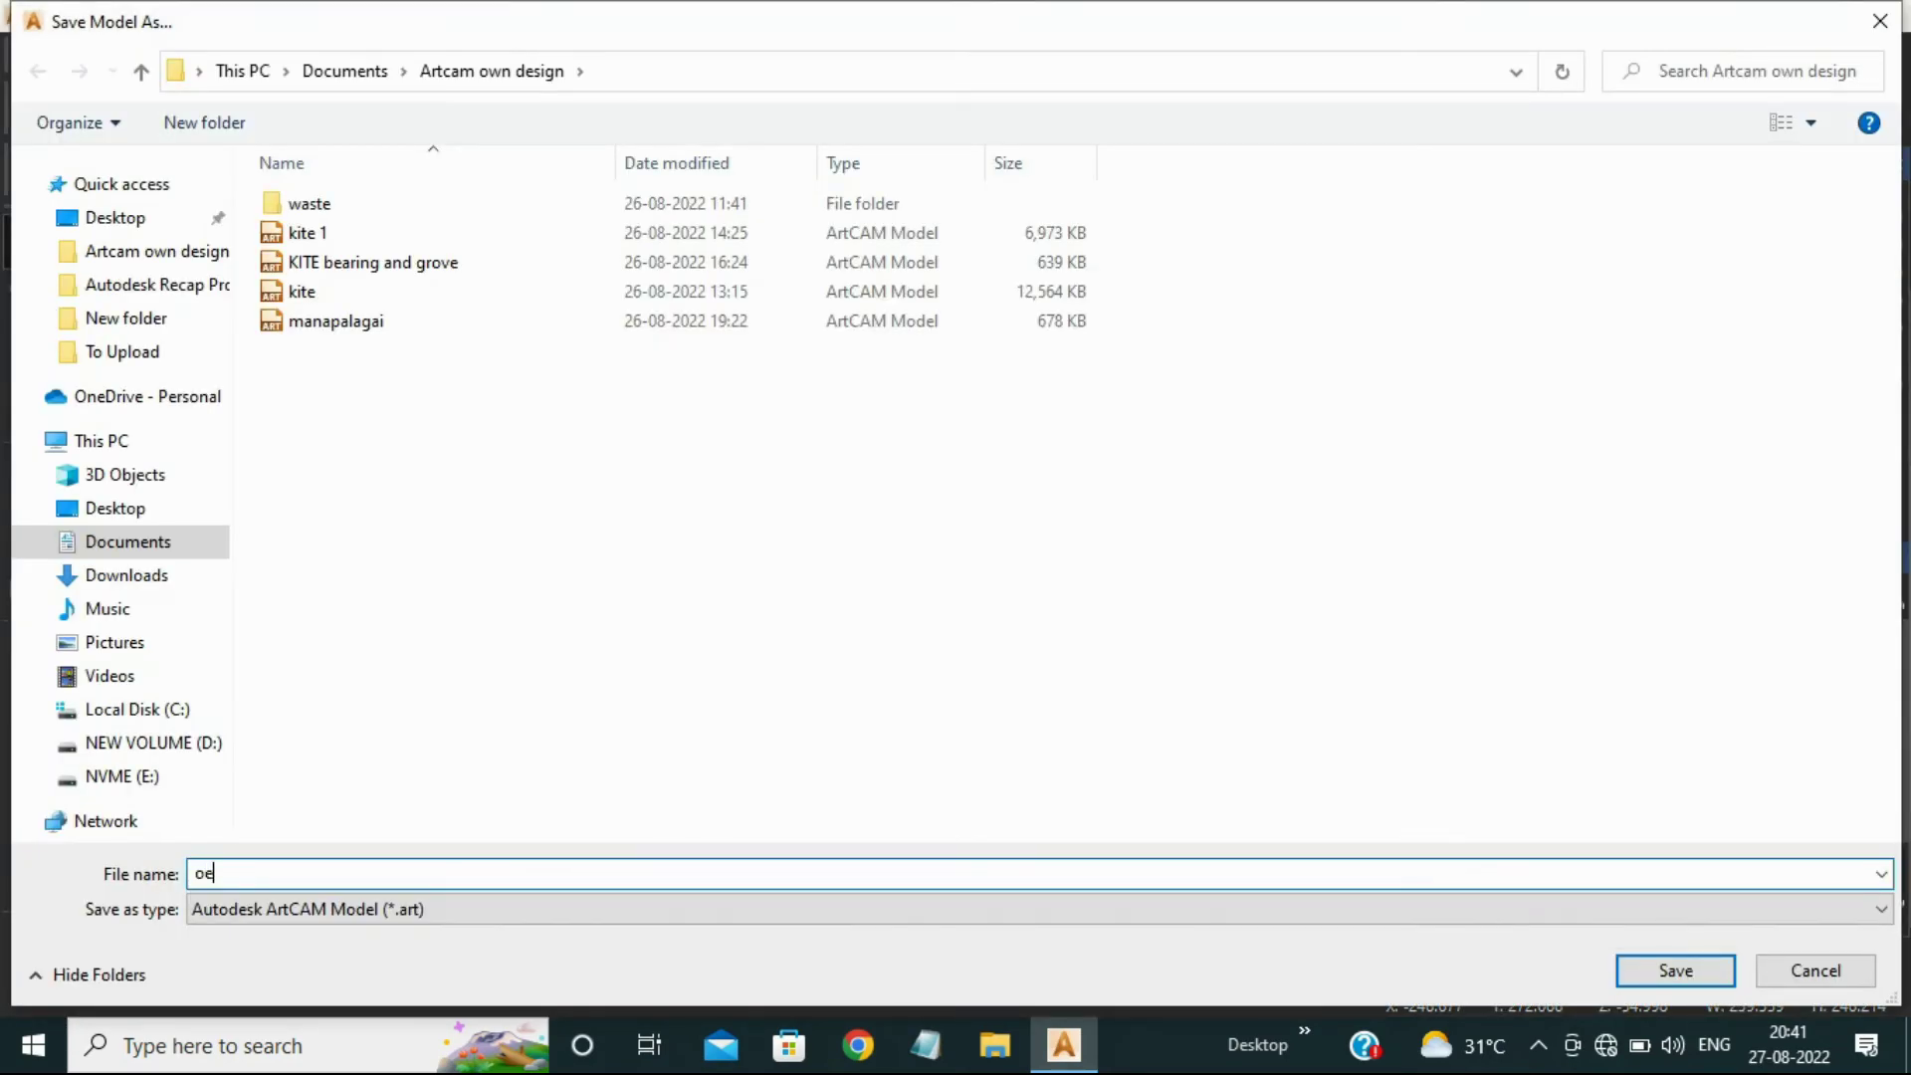
key(BackSpace)
key(BackSpace)
text(perumal)
key(Down)
key(Down)
key(BackSpace)
key(BackSpace)
key(BackSpace)
key(BackSpace)
key(BackSpace)
key(BackSpace)
key(BackSpace)
key(BackSpace)
key(BackSpace)
key(BackSpace)
key(Escape)
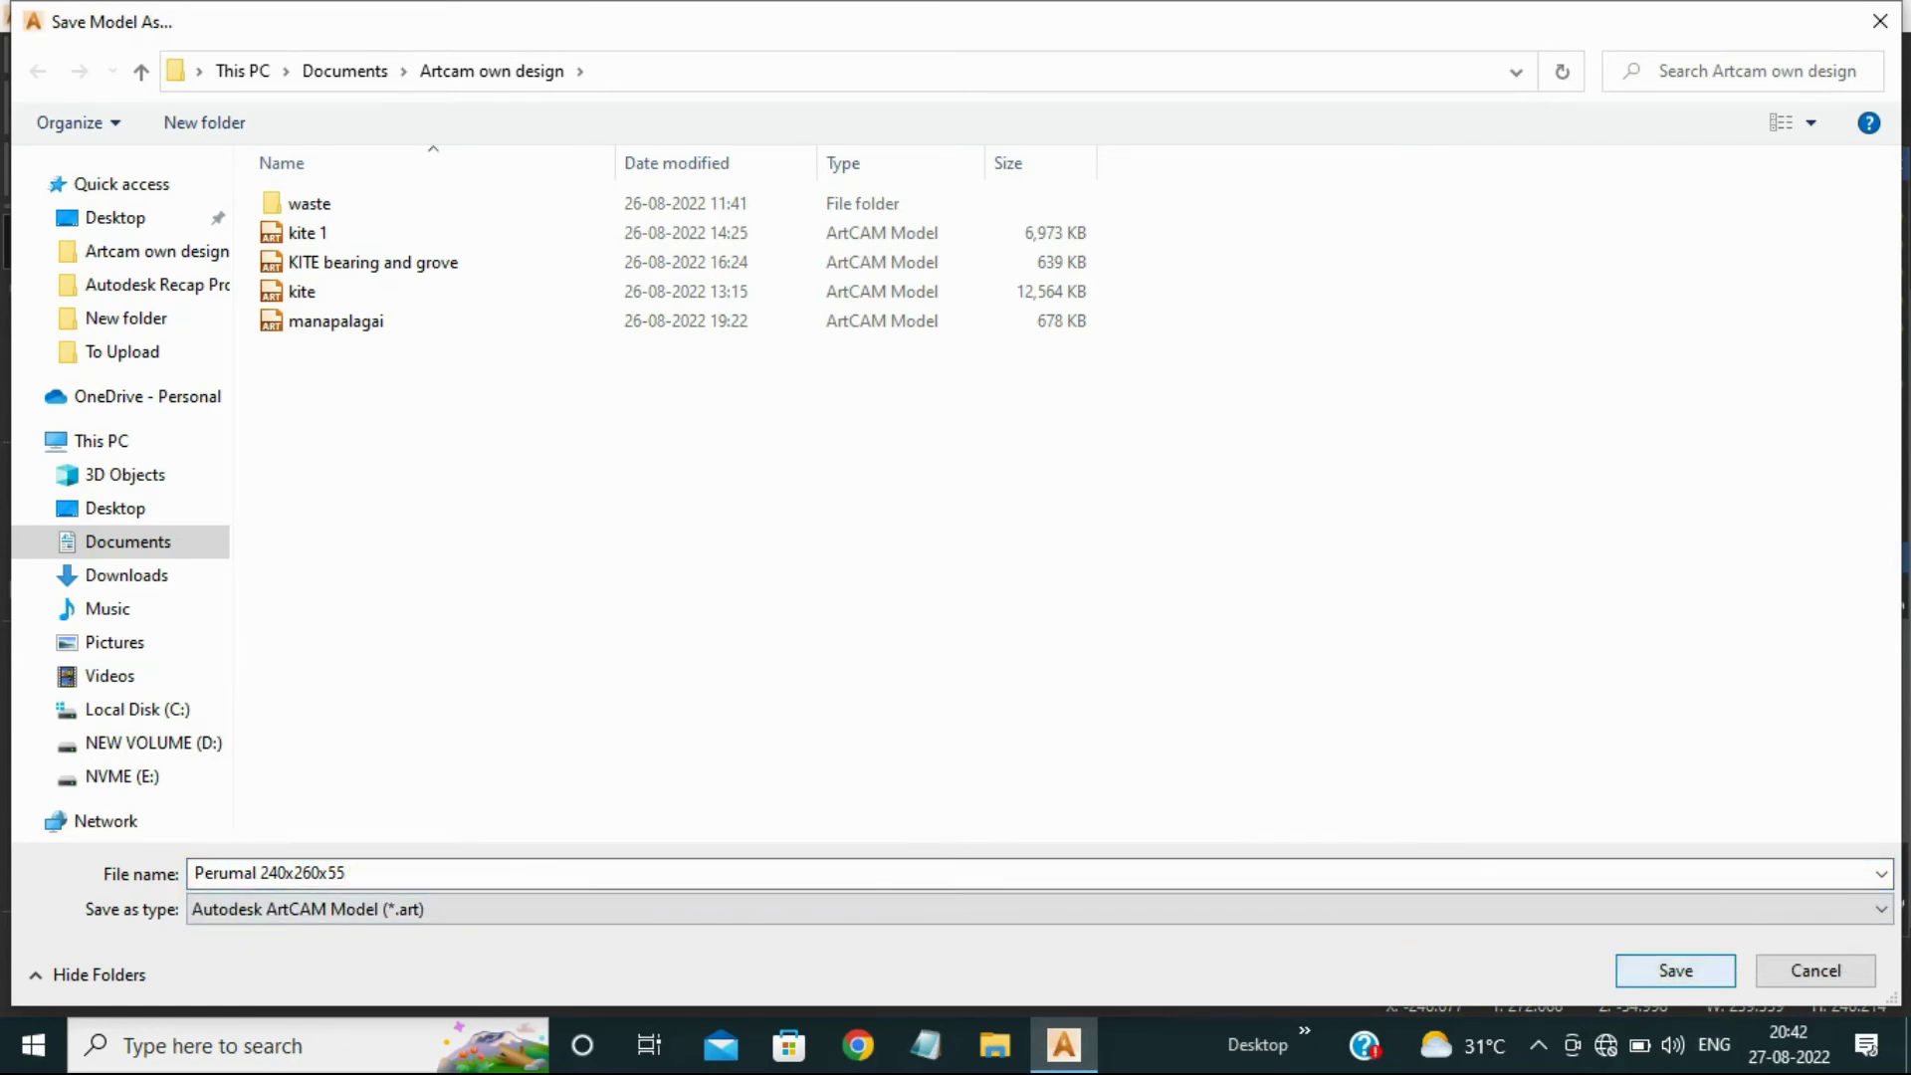
key(Return)
click(1877, 14)
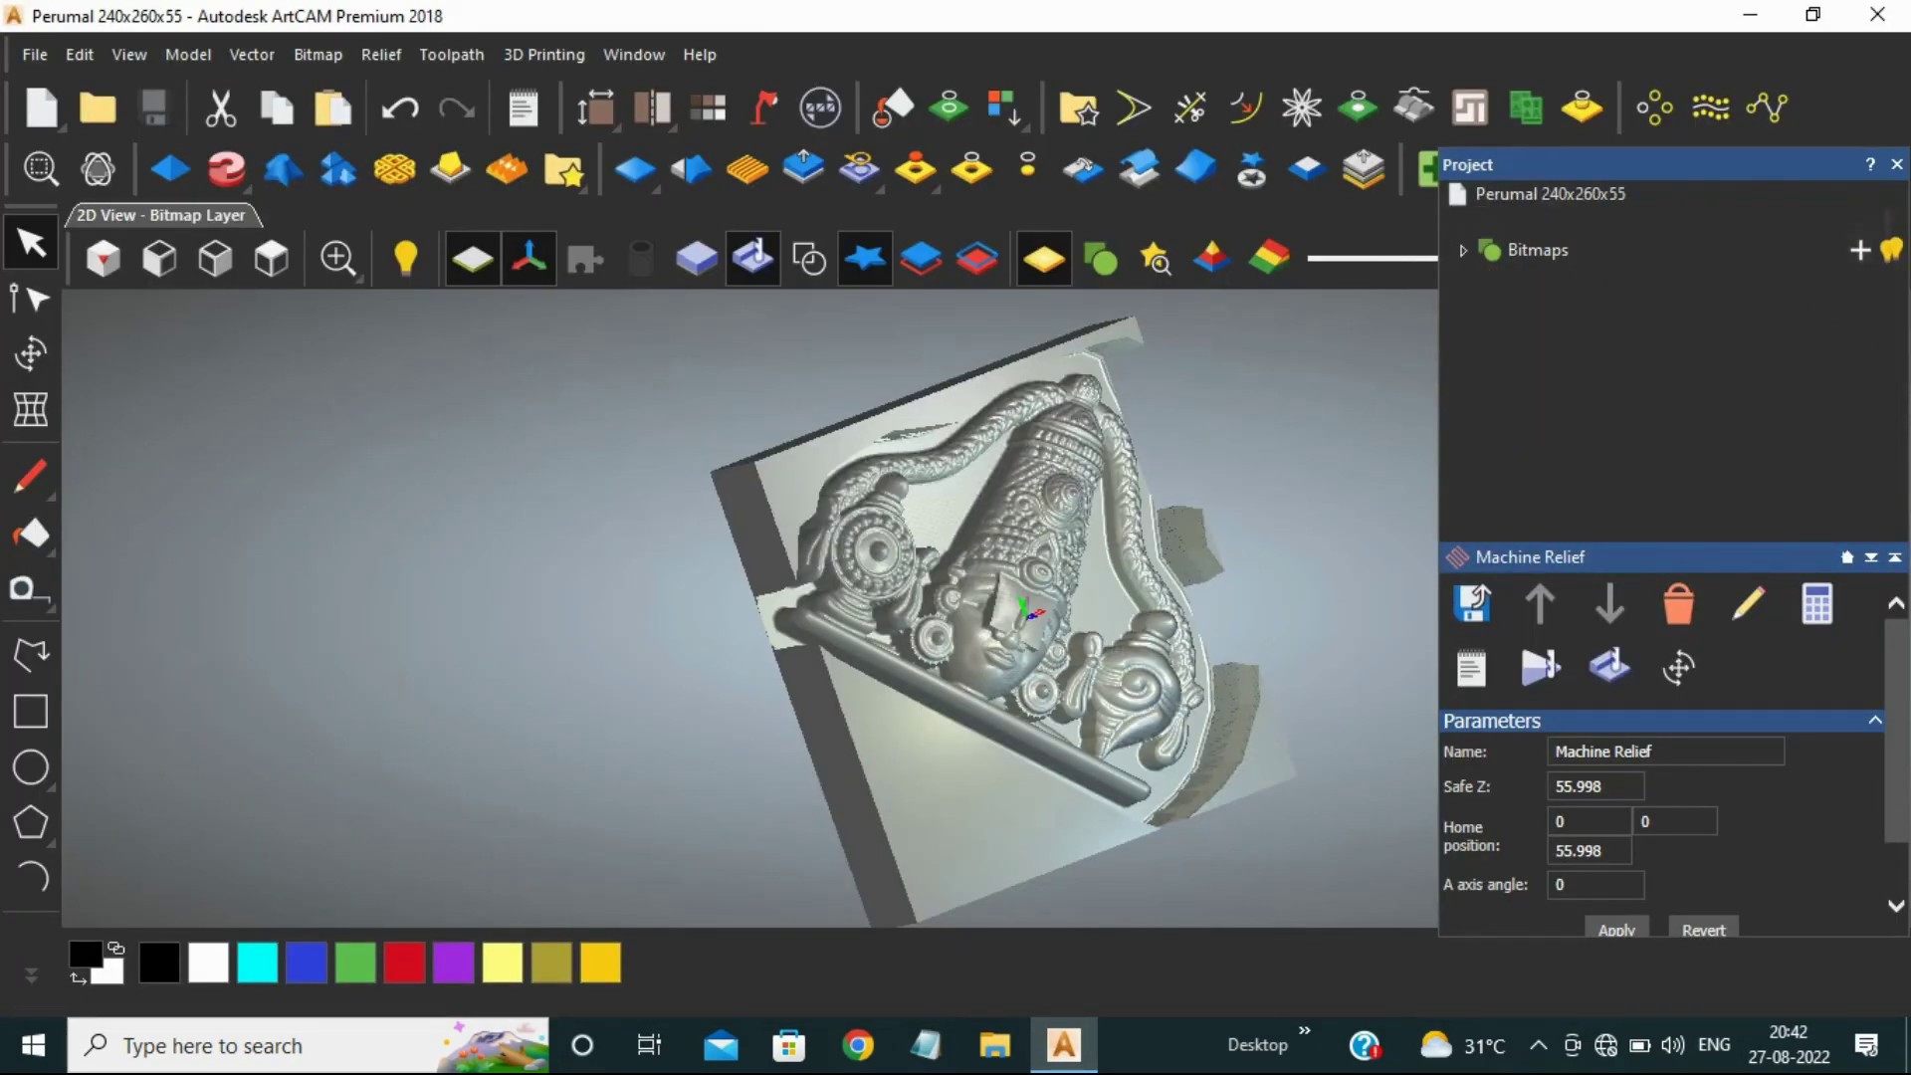
right_click(1067, 324)
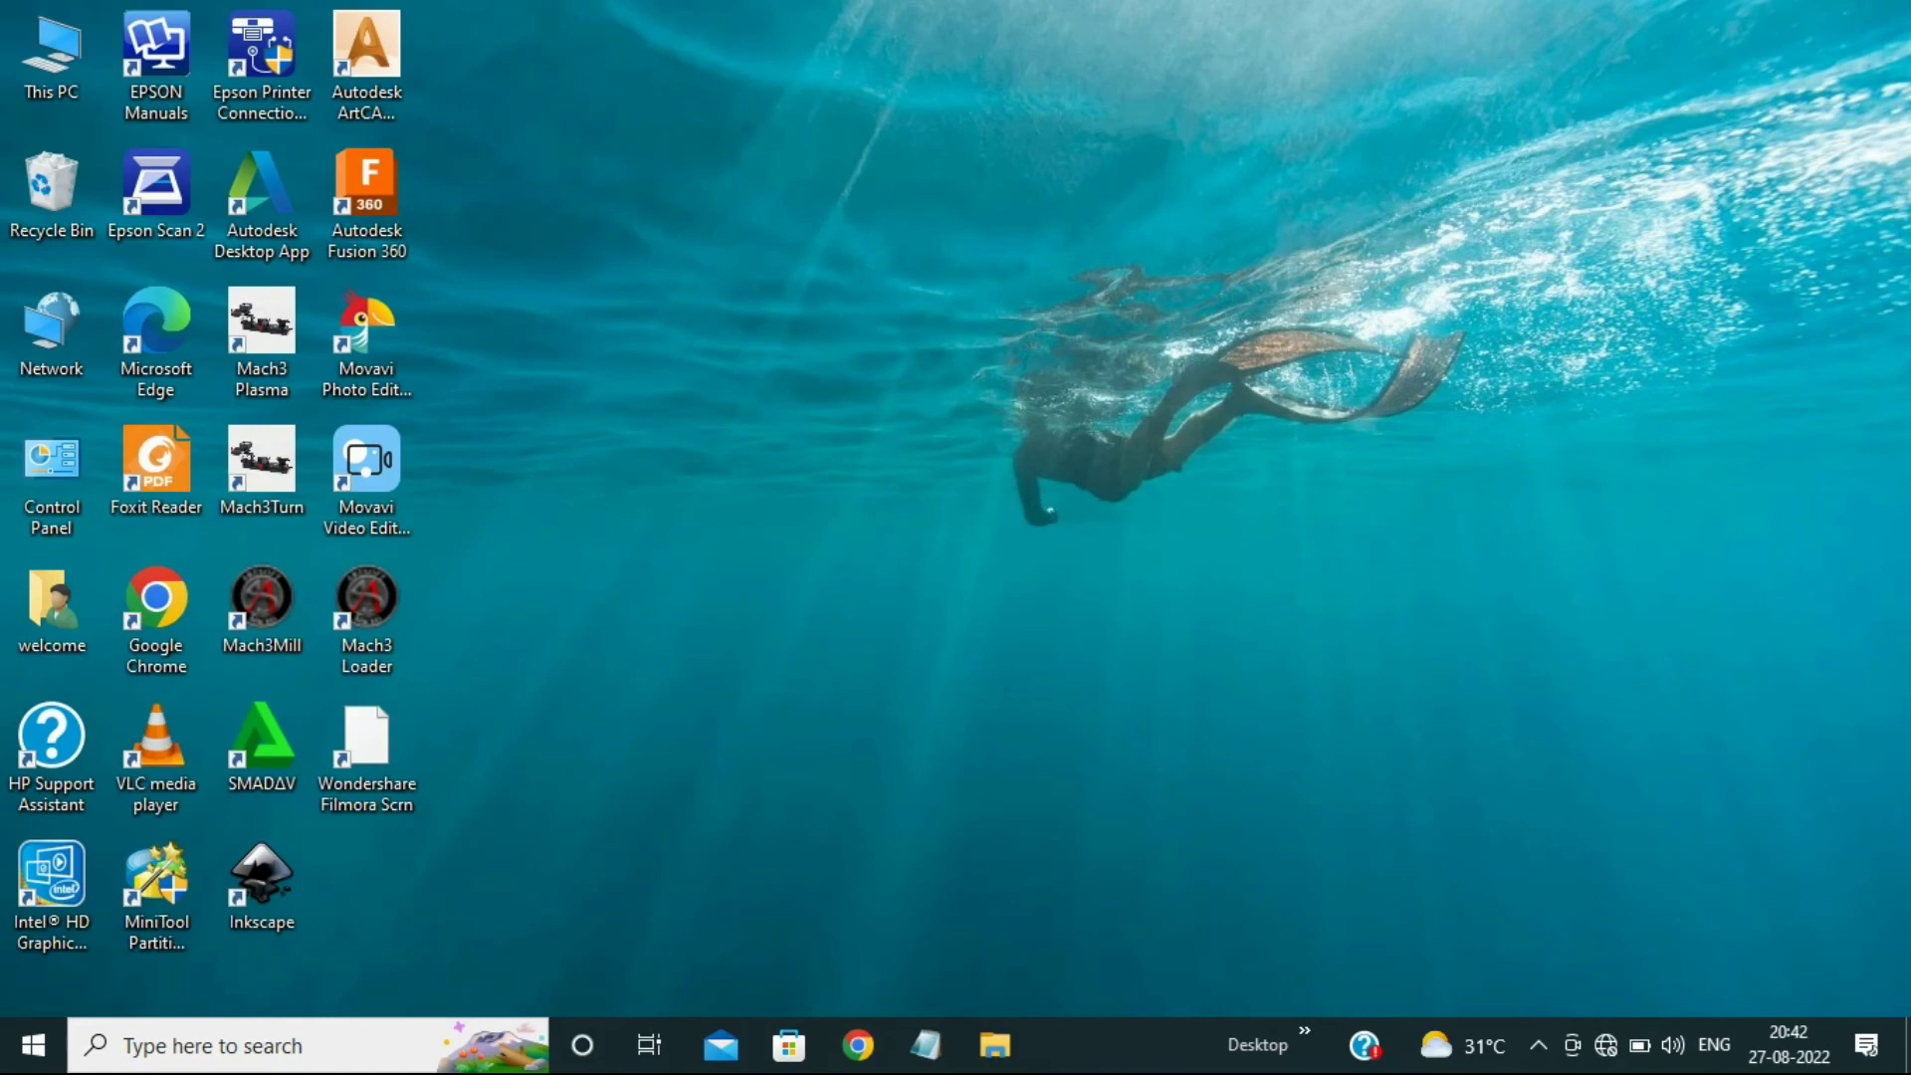